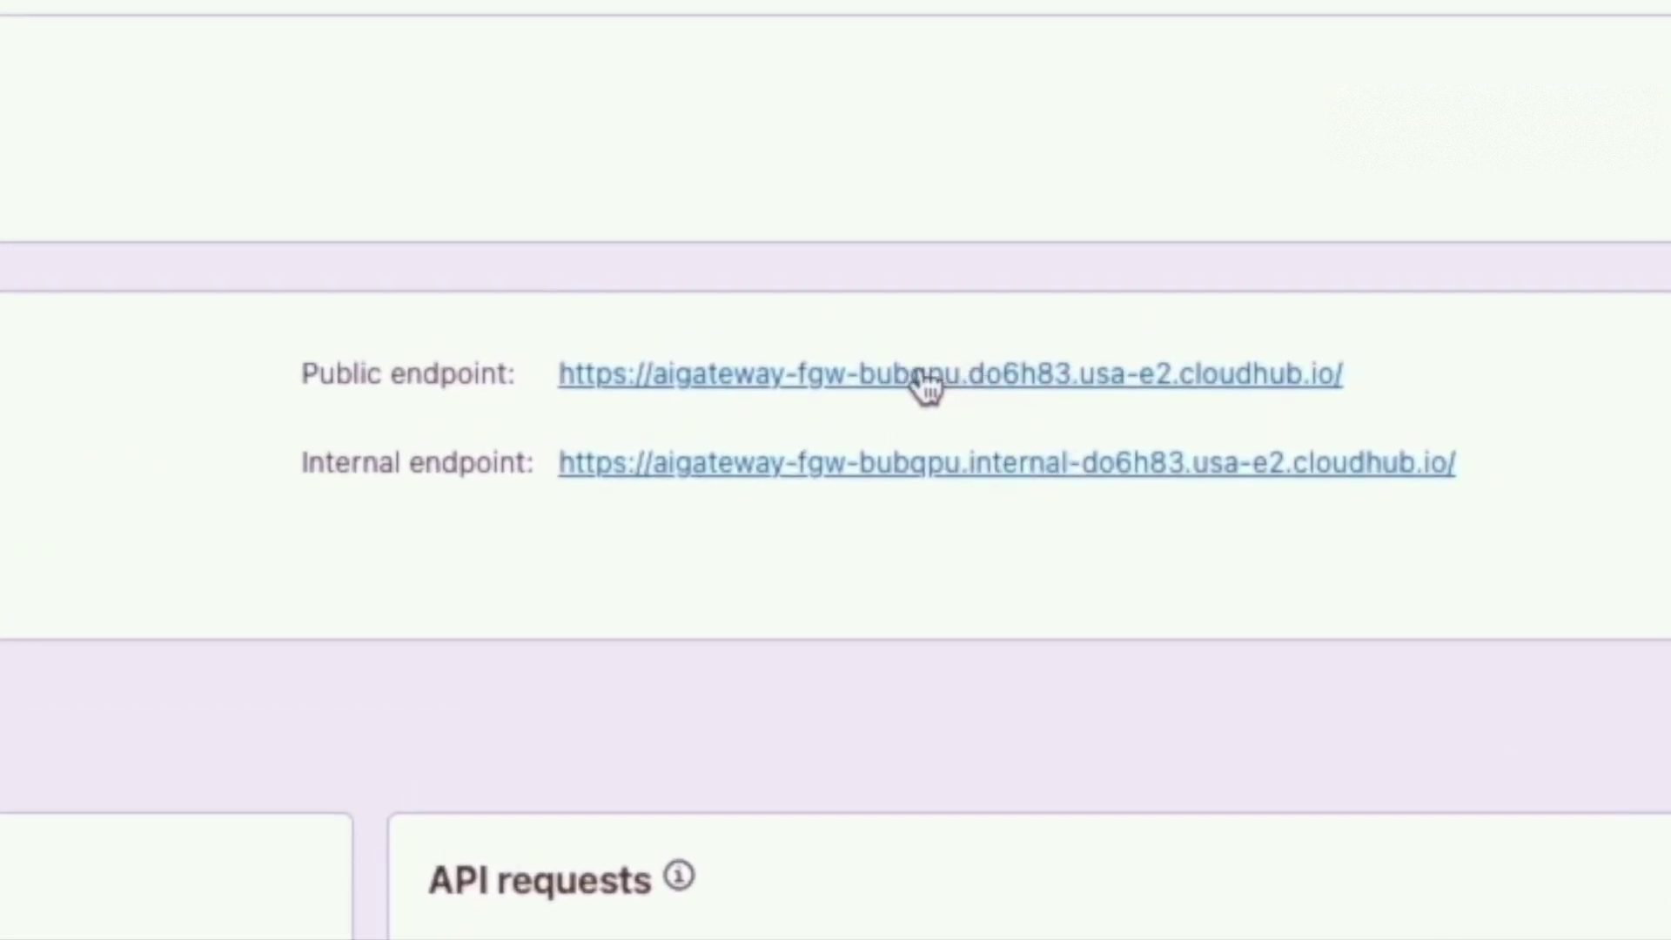
Copy the gateway's public endpoint URL and start creating a new LLM proxy.
right_click(883, 374)
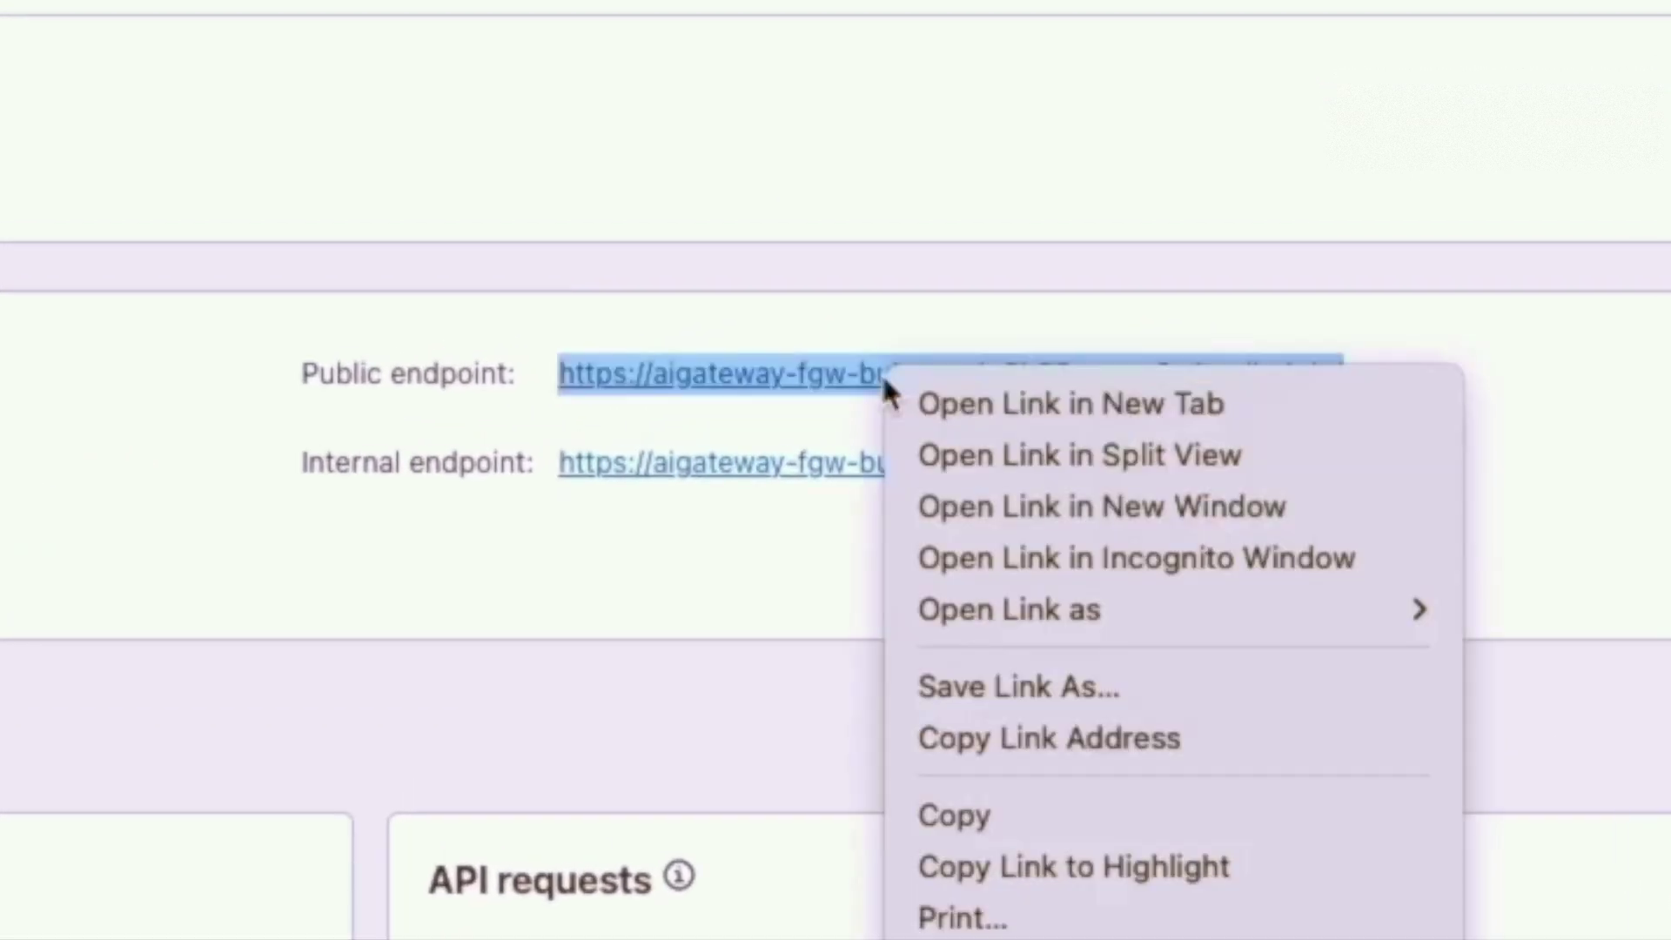
left_click(1036, 740)
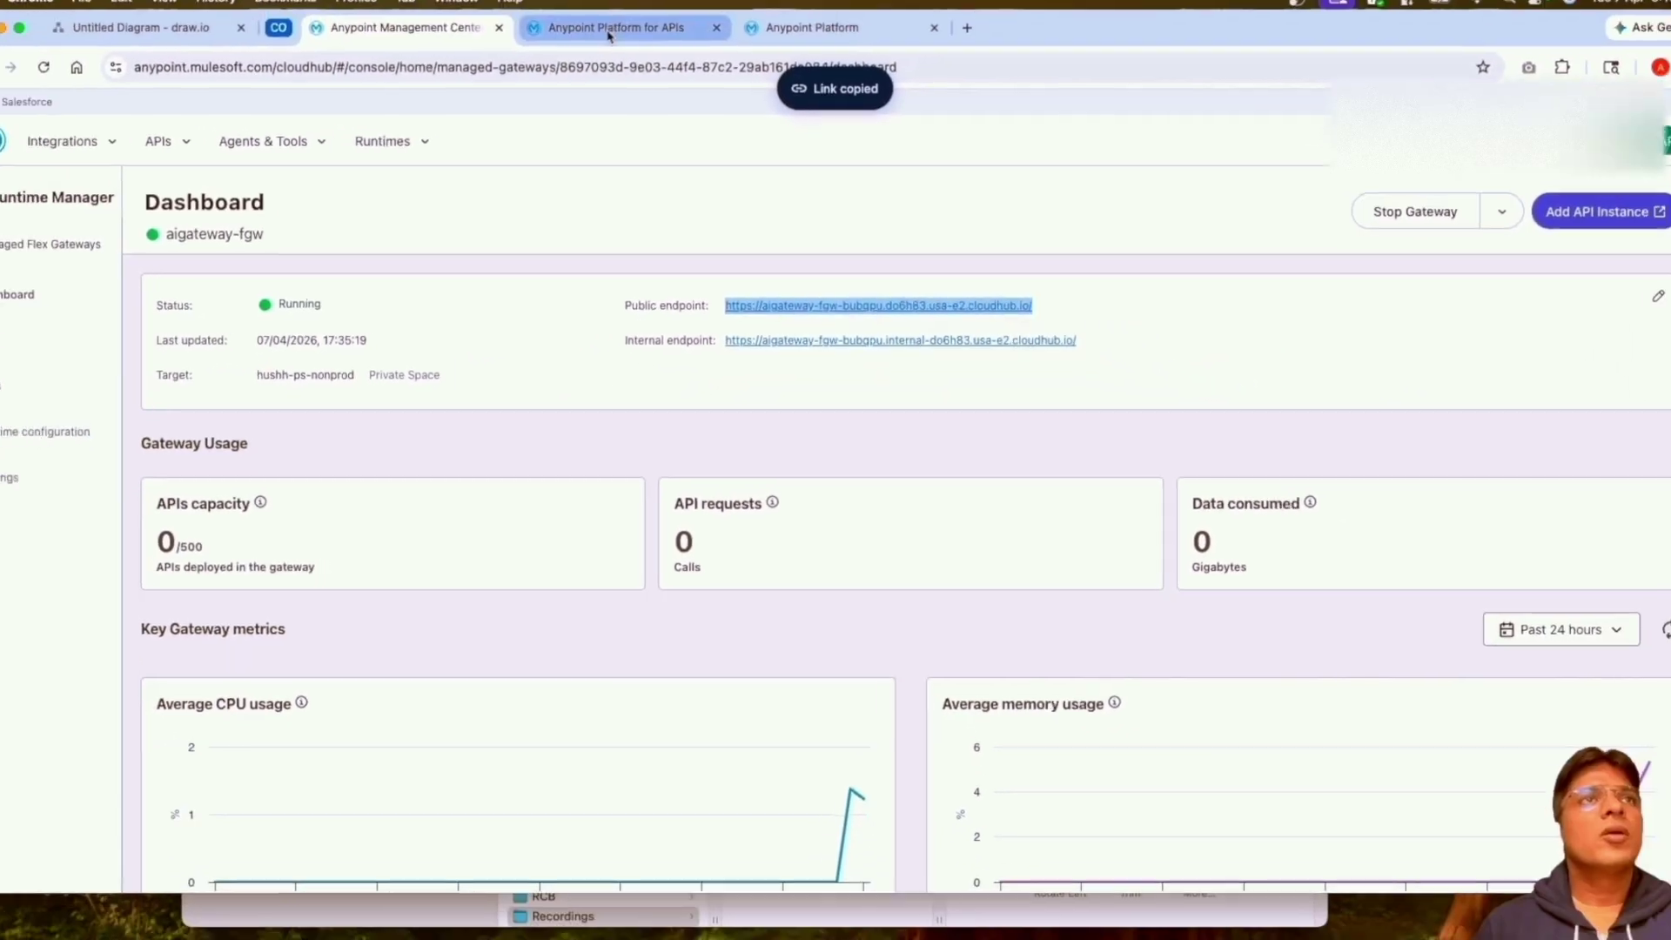
left_click(615, 39)
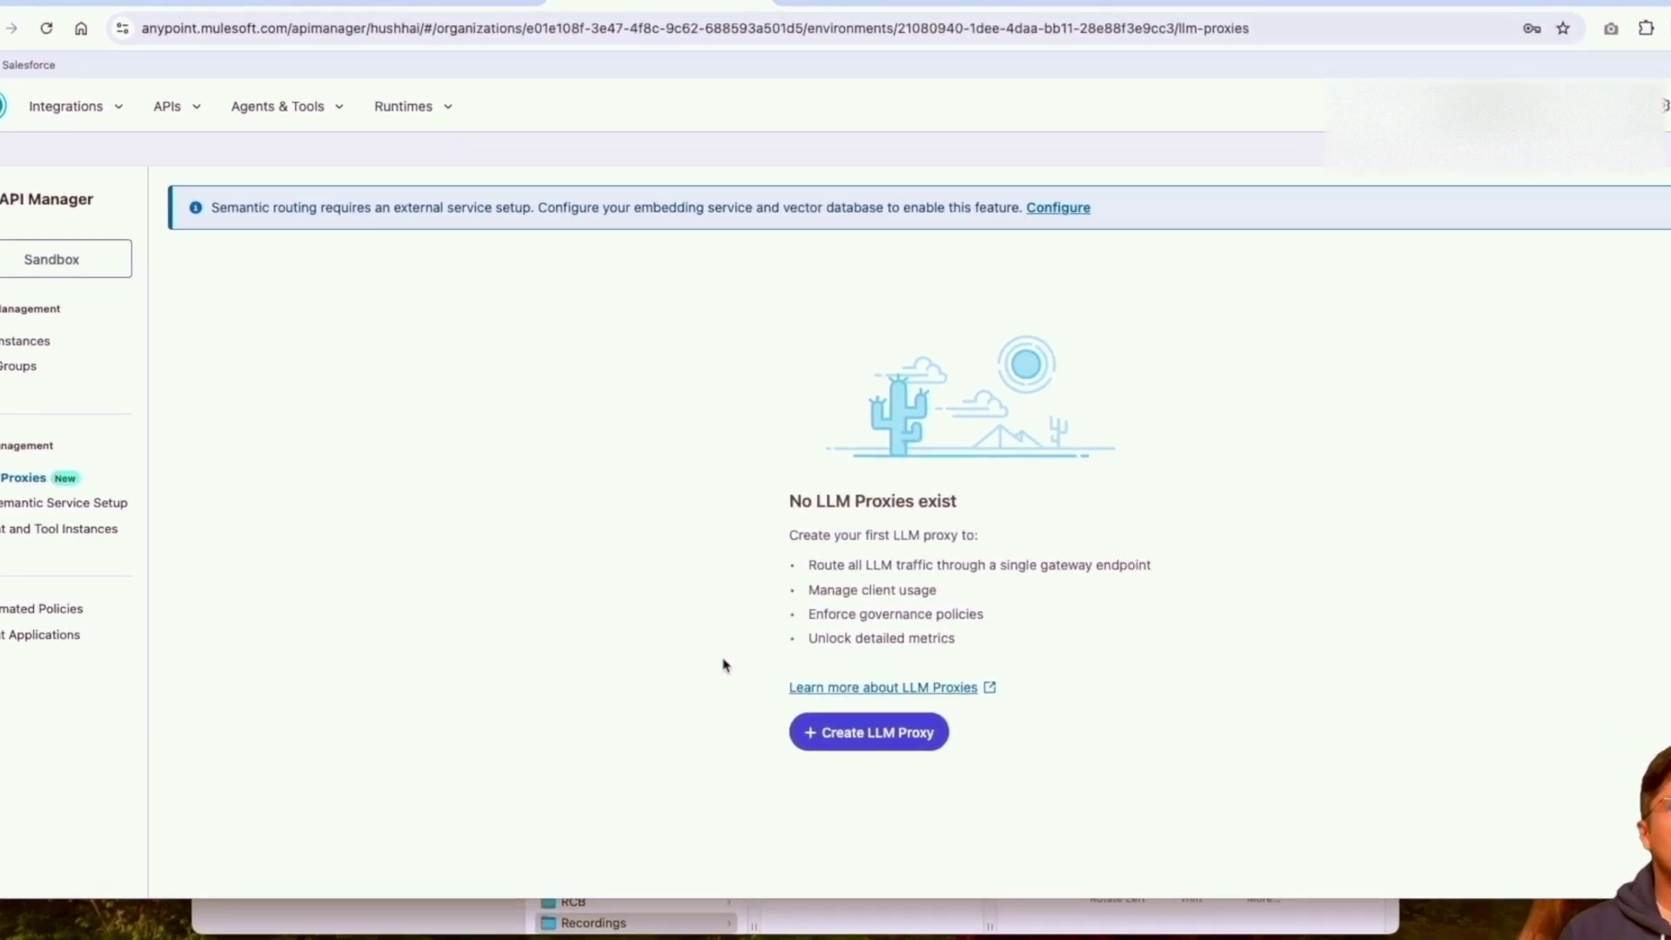
left_click(942, 760)
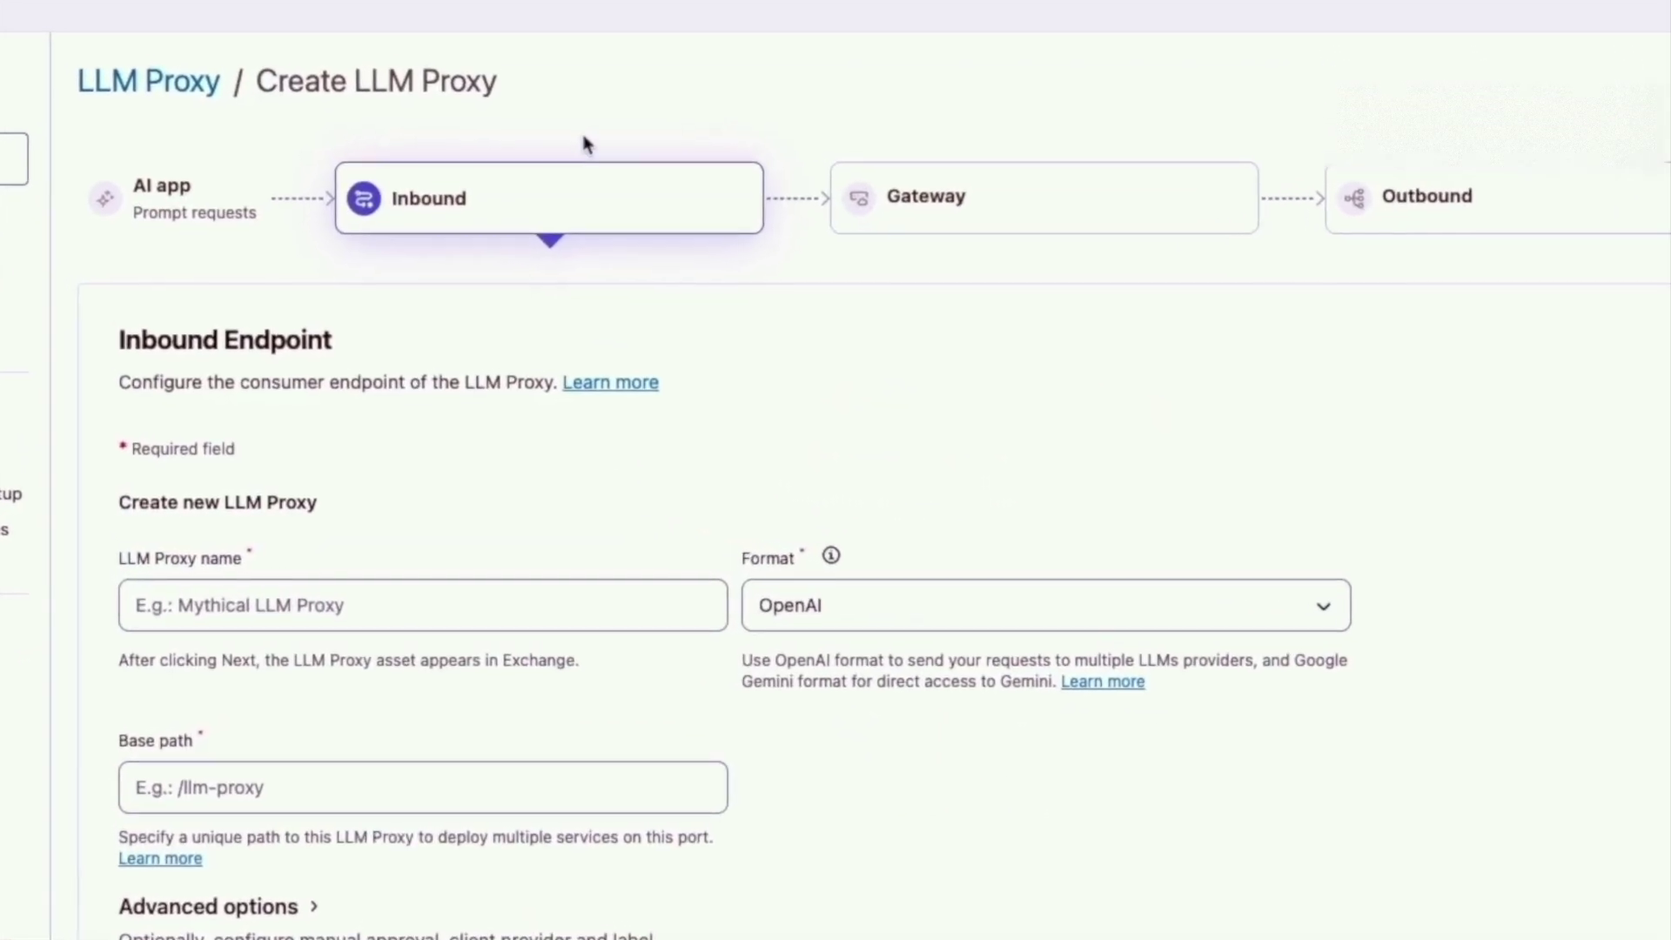
Name the proxy 'LLM Proxy Model Based', noting the Gemini format and multi-provider support notes.
left_click(371, 611)
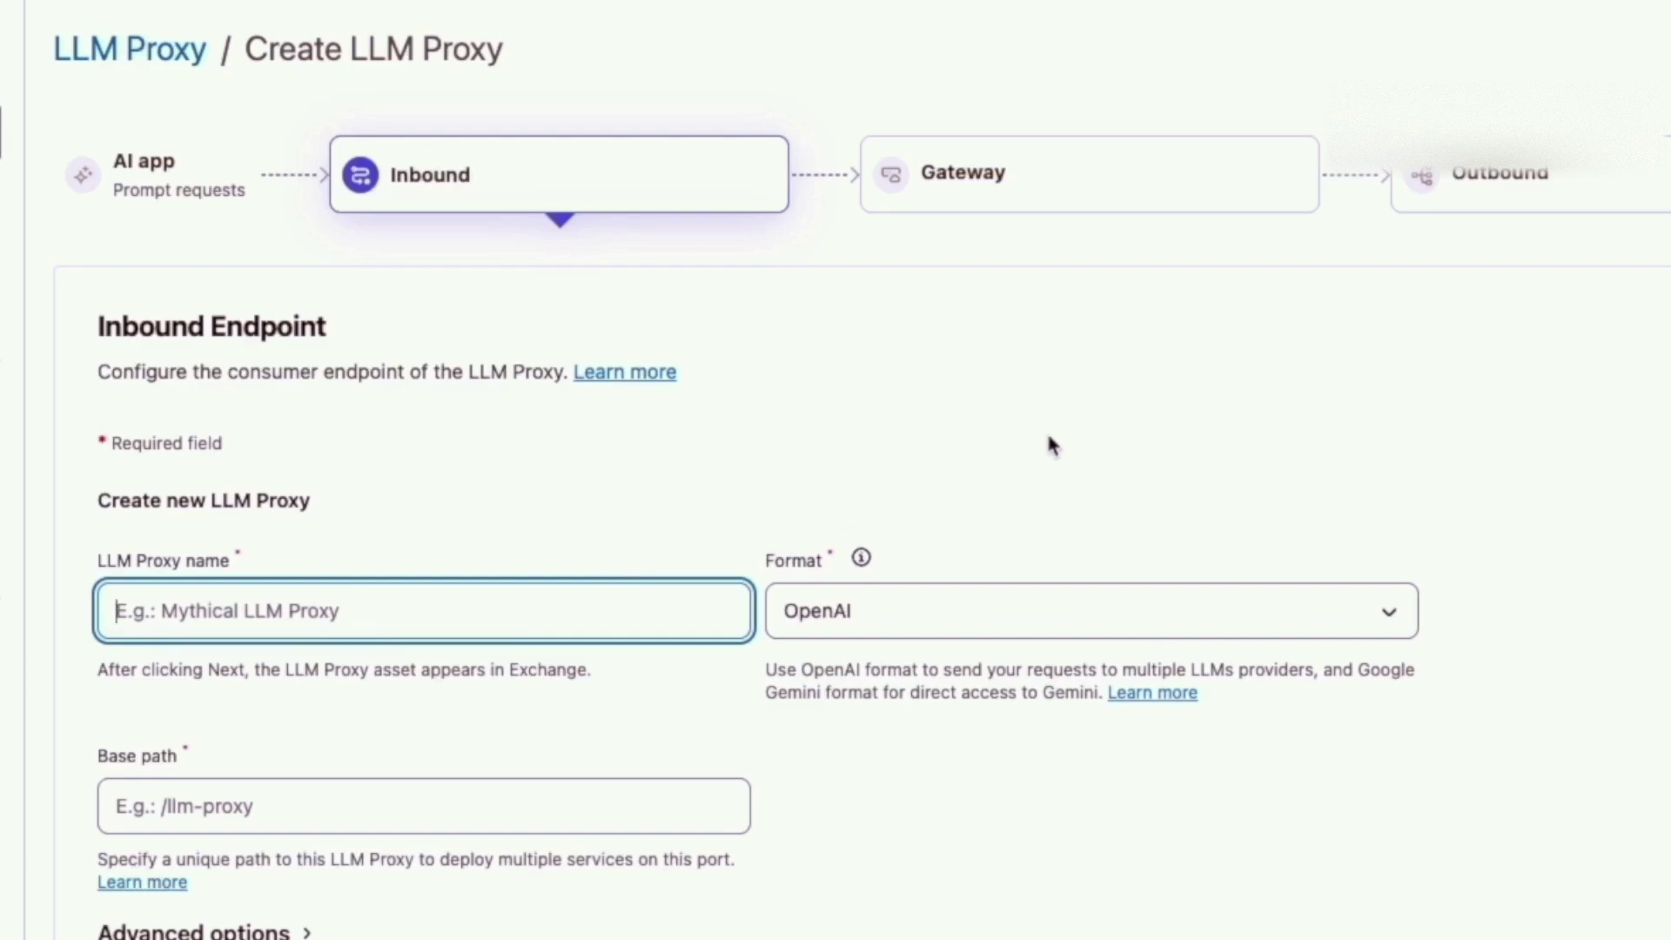
type("LLM")
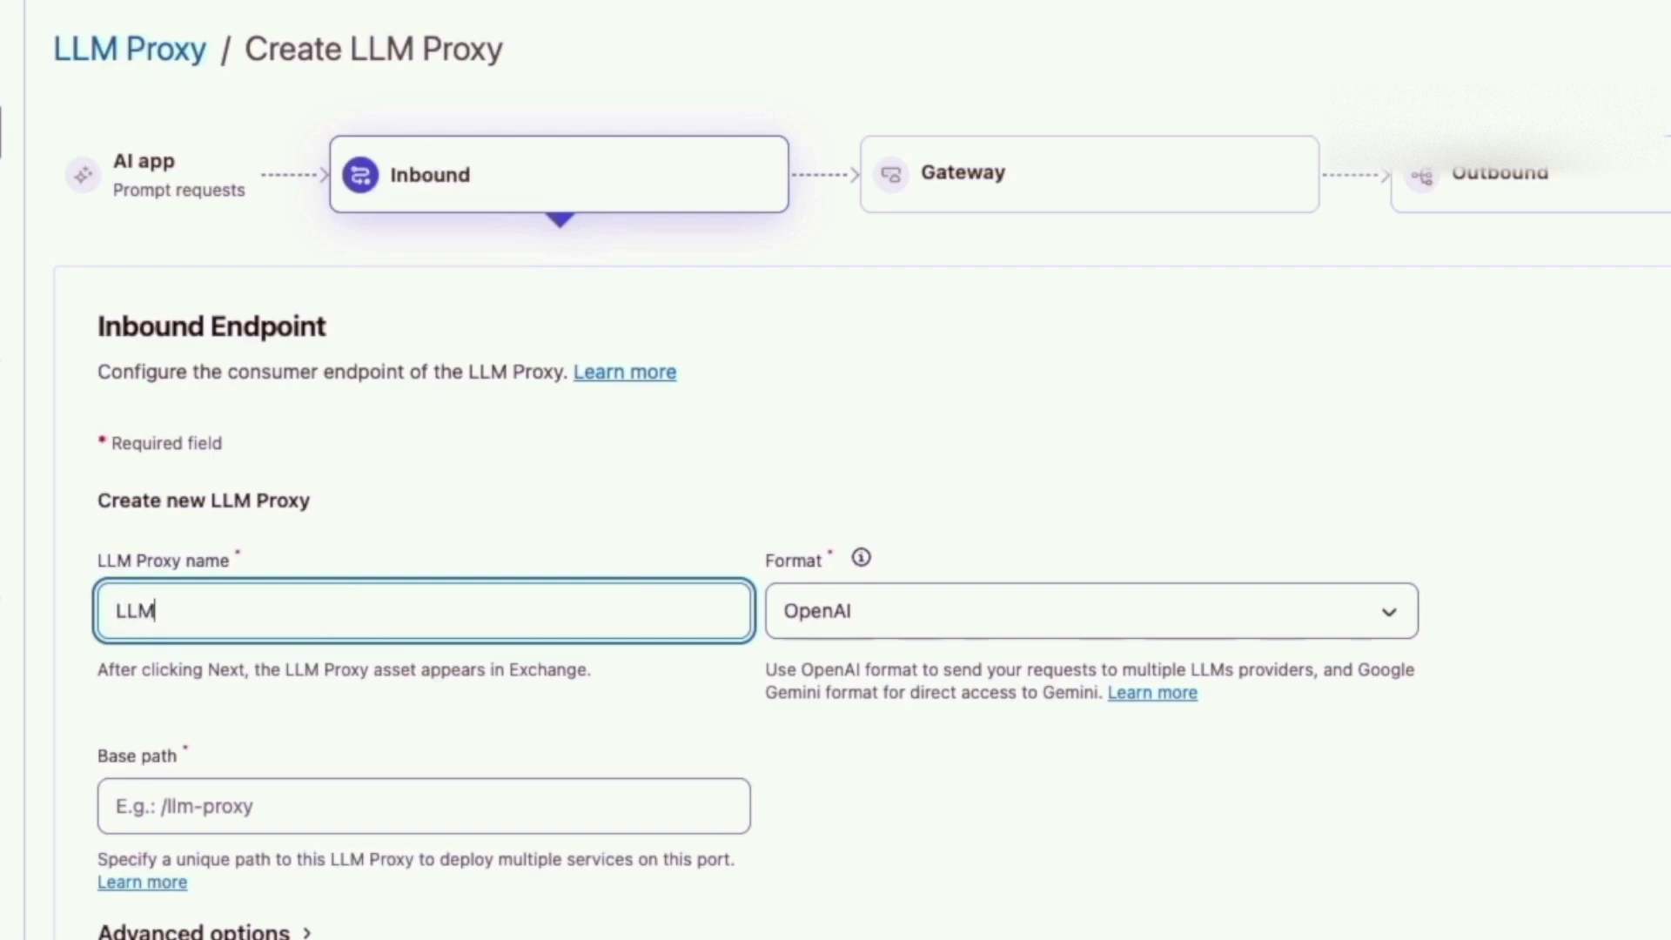
type(" Proxy Model Baed")
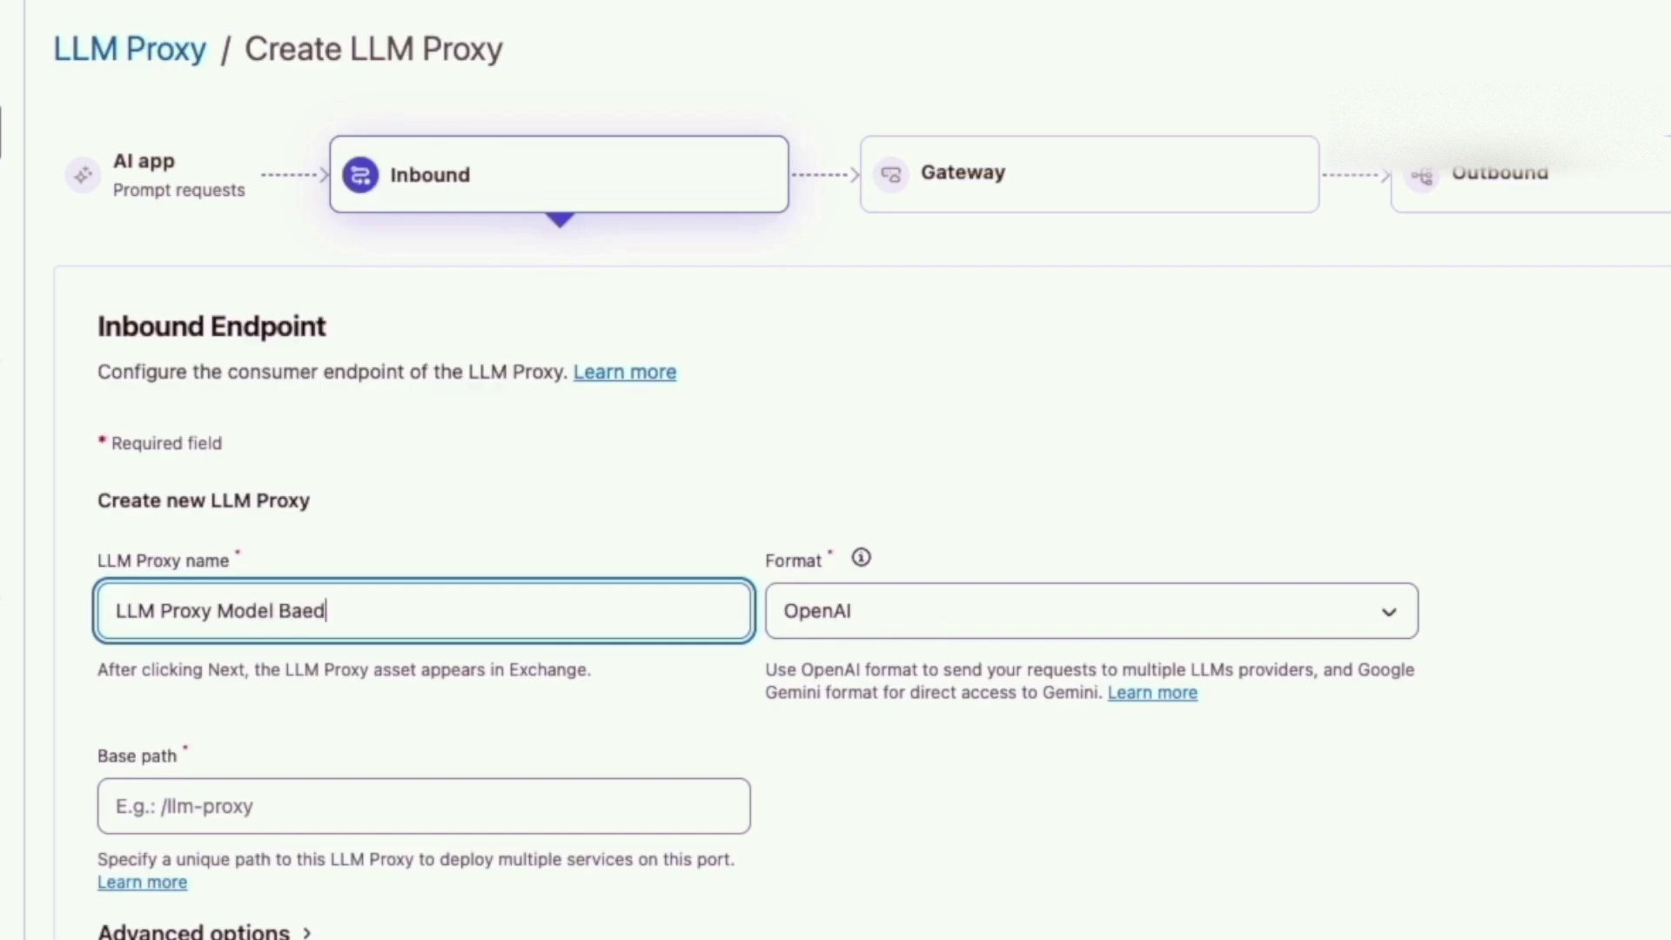
key("BackSpace")
mouse_move(860, 570)
left_click_drag(1360, 672, 1437, 686)
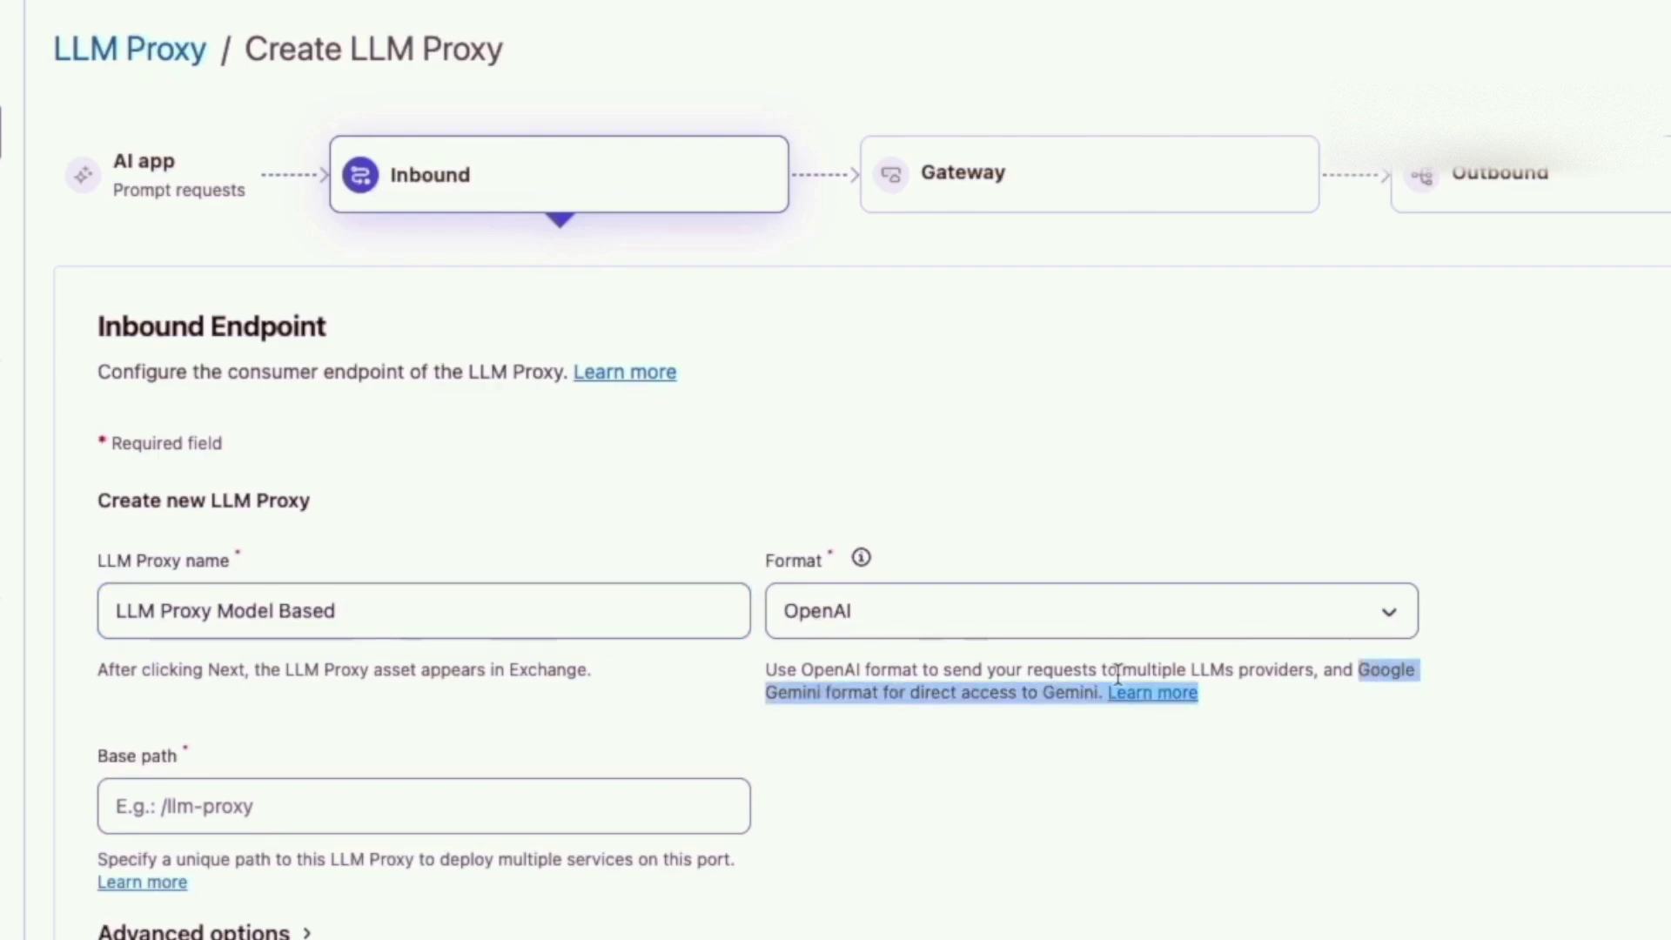
left_click_drag(1123, 672, 1306, 675)
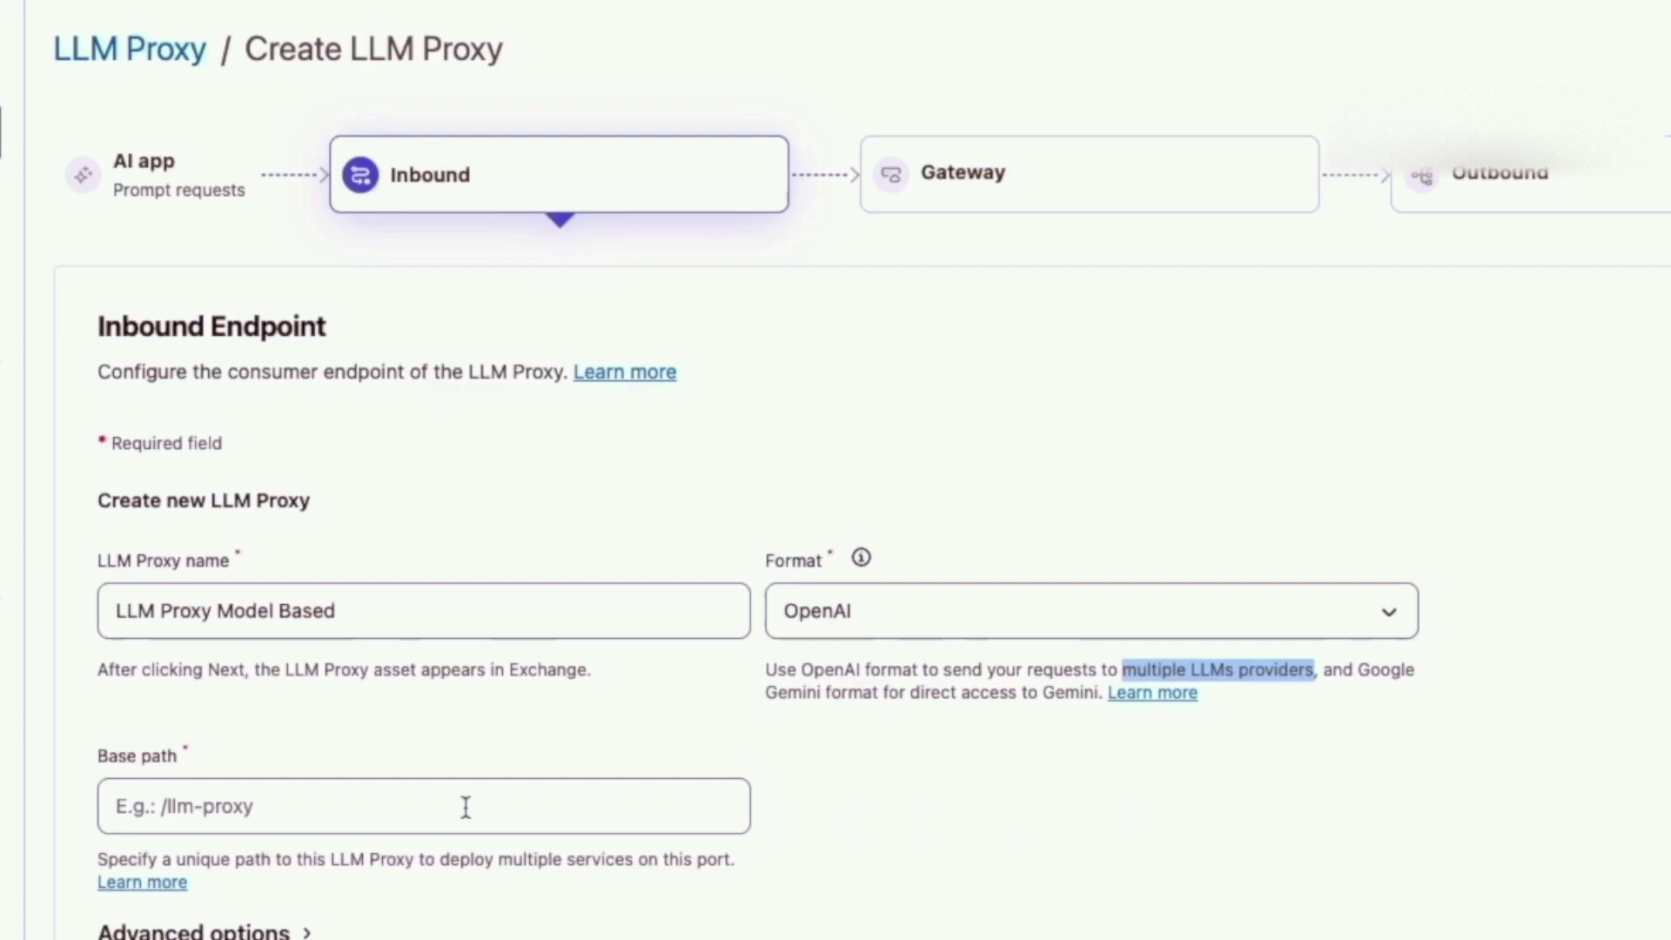
Set the base path to /llm-proxy-model and continue to gateway selection.
left_click(240, 807)
type("/")
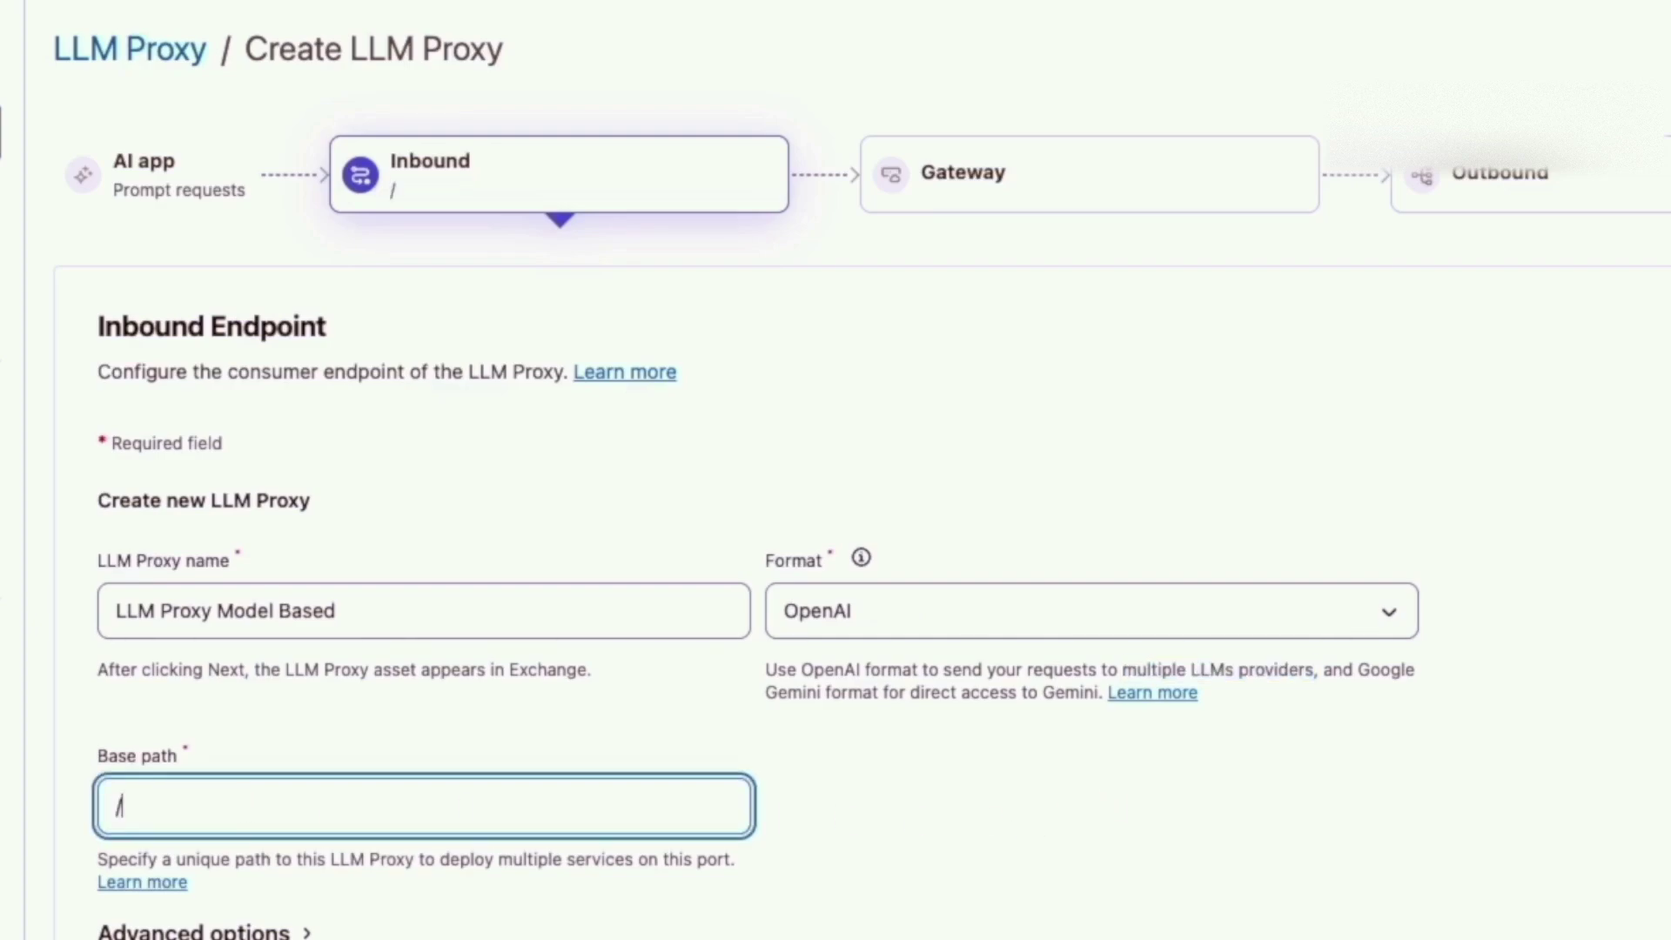
type("llm-proxy-")
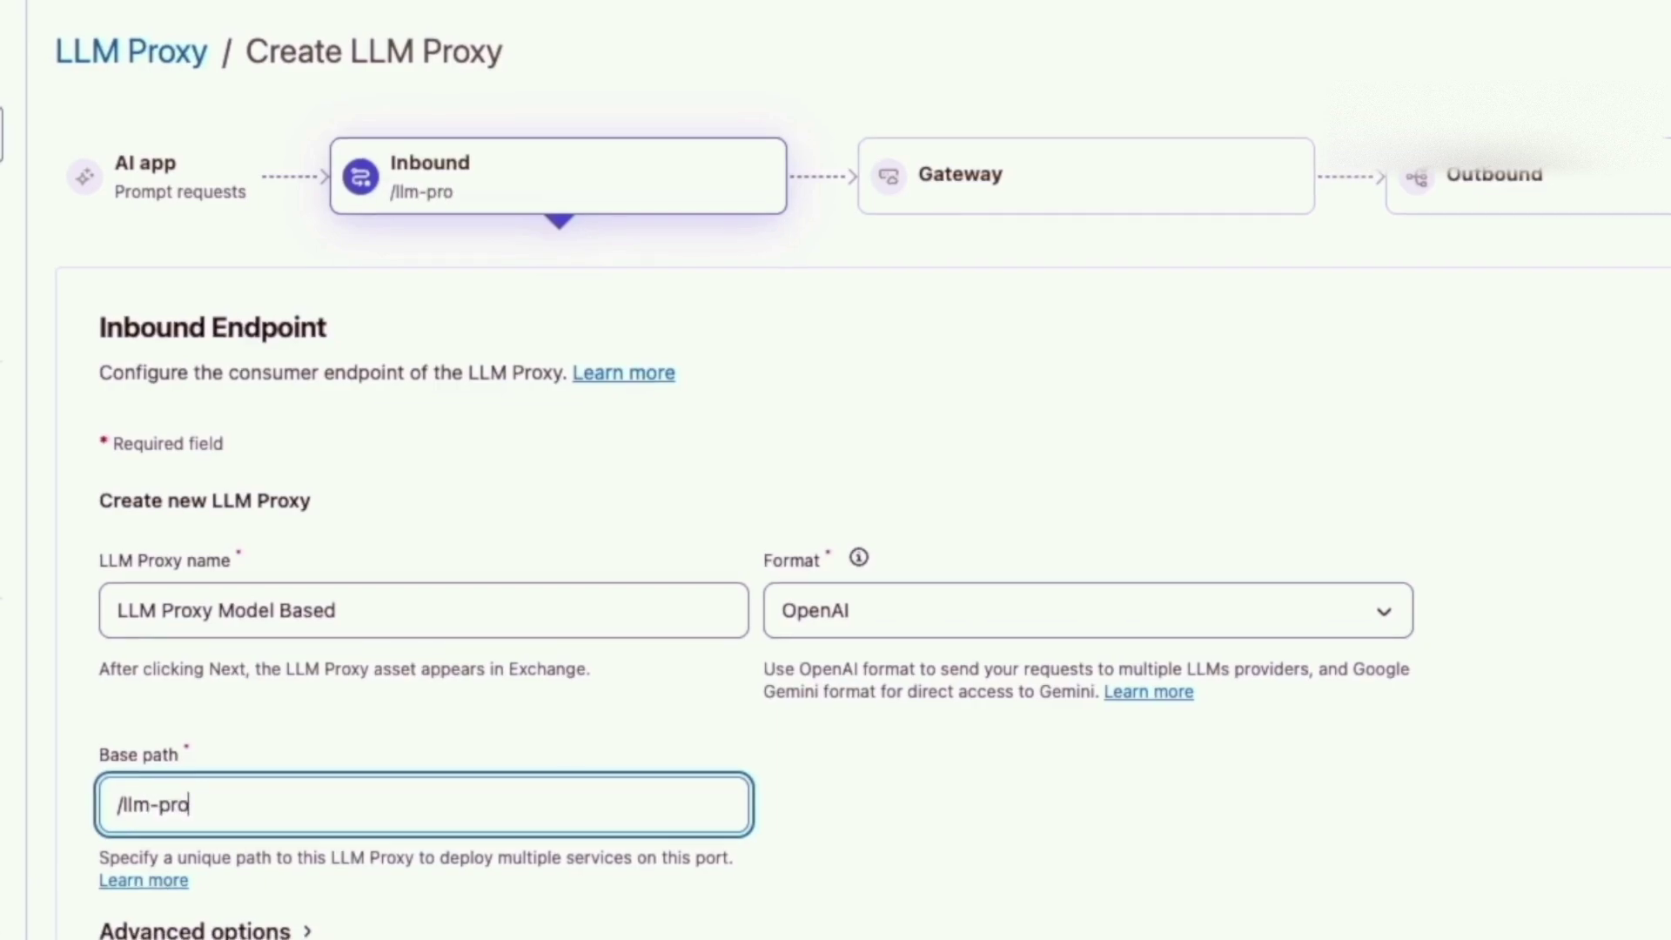
type("model")
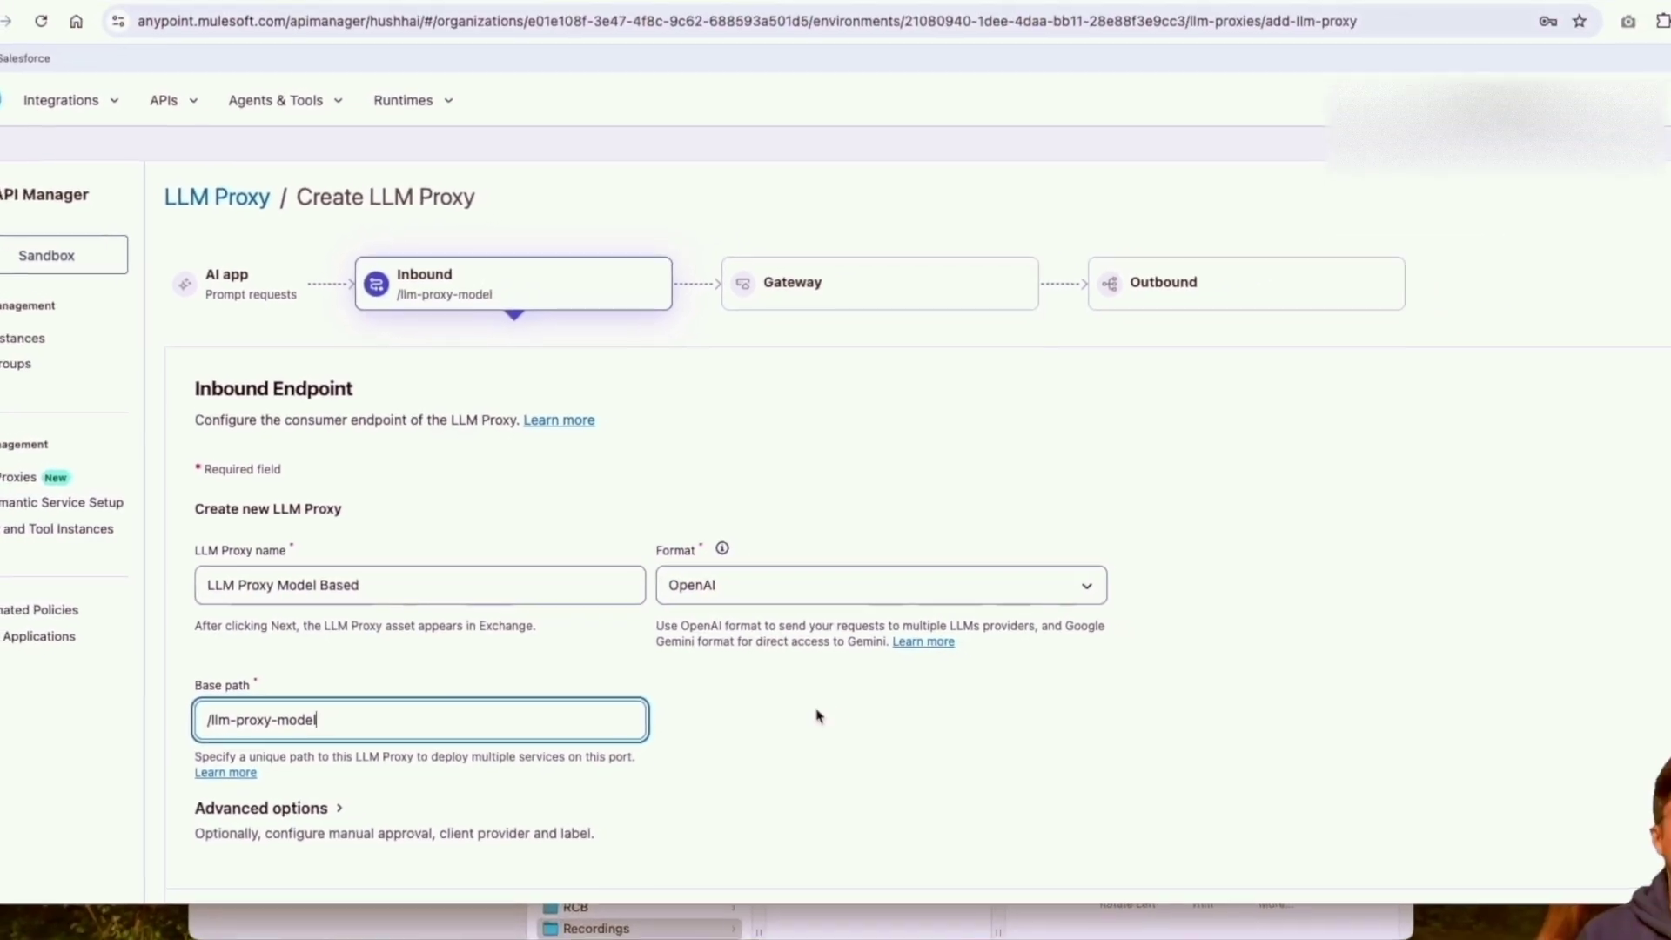
left_click(1616, 819)
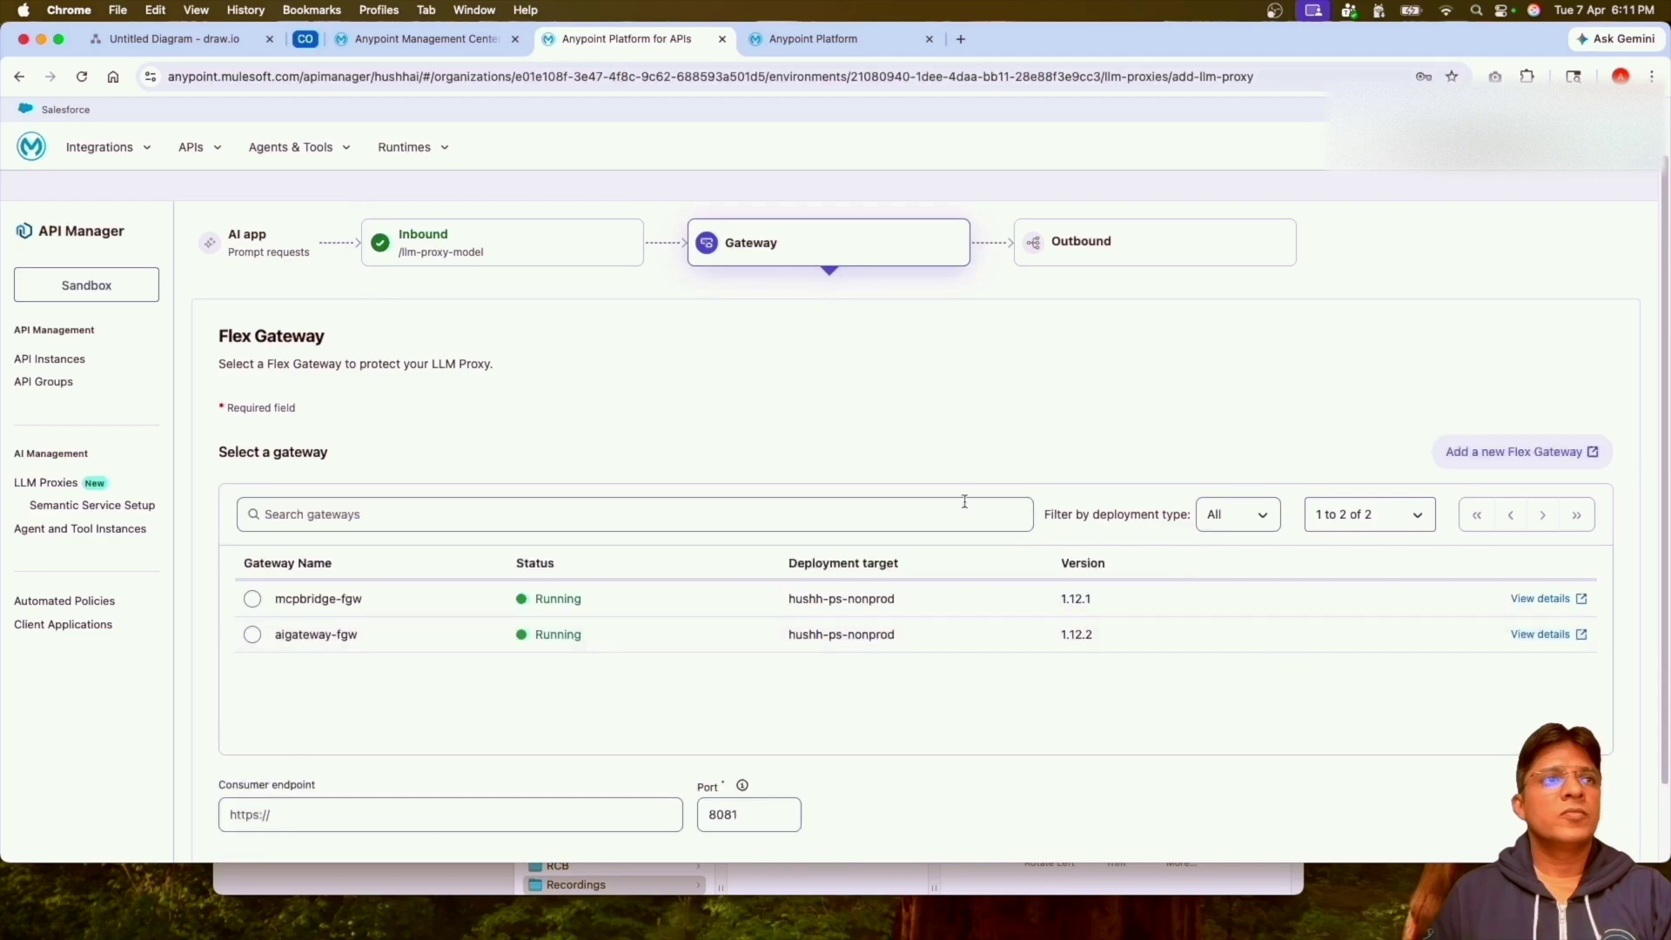
Select aigateway-fgw and paste the public endpoint URL as the consumer endpoint, then continue.
left_click(252, 636)
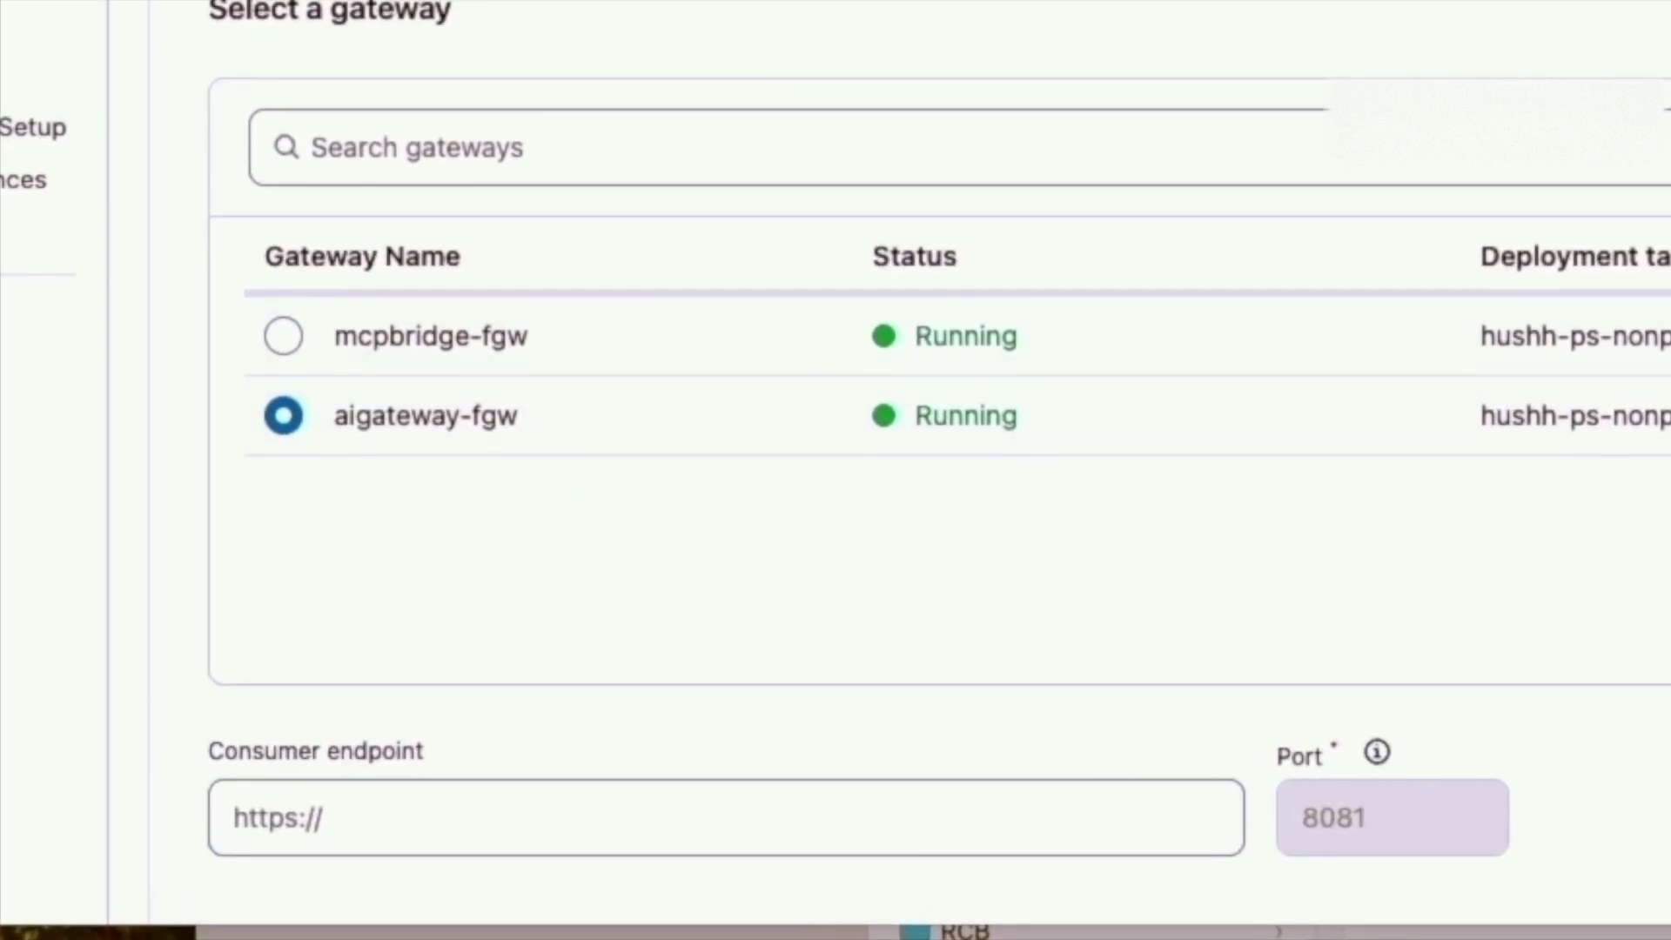
left_click(962, 815)
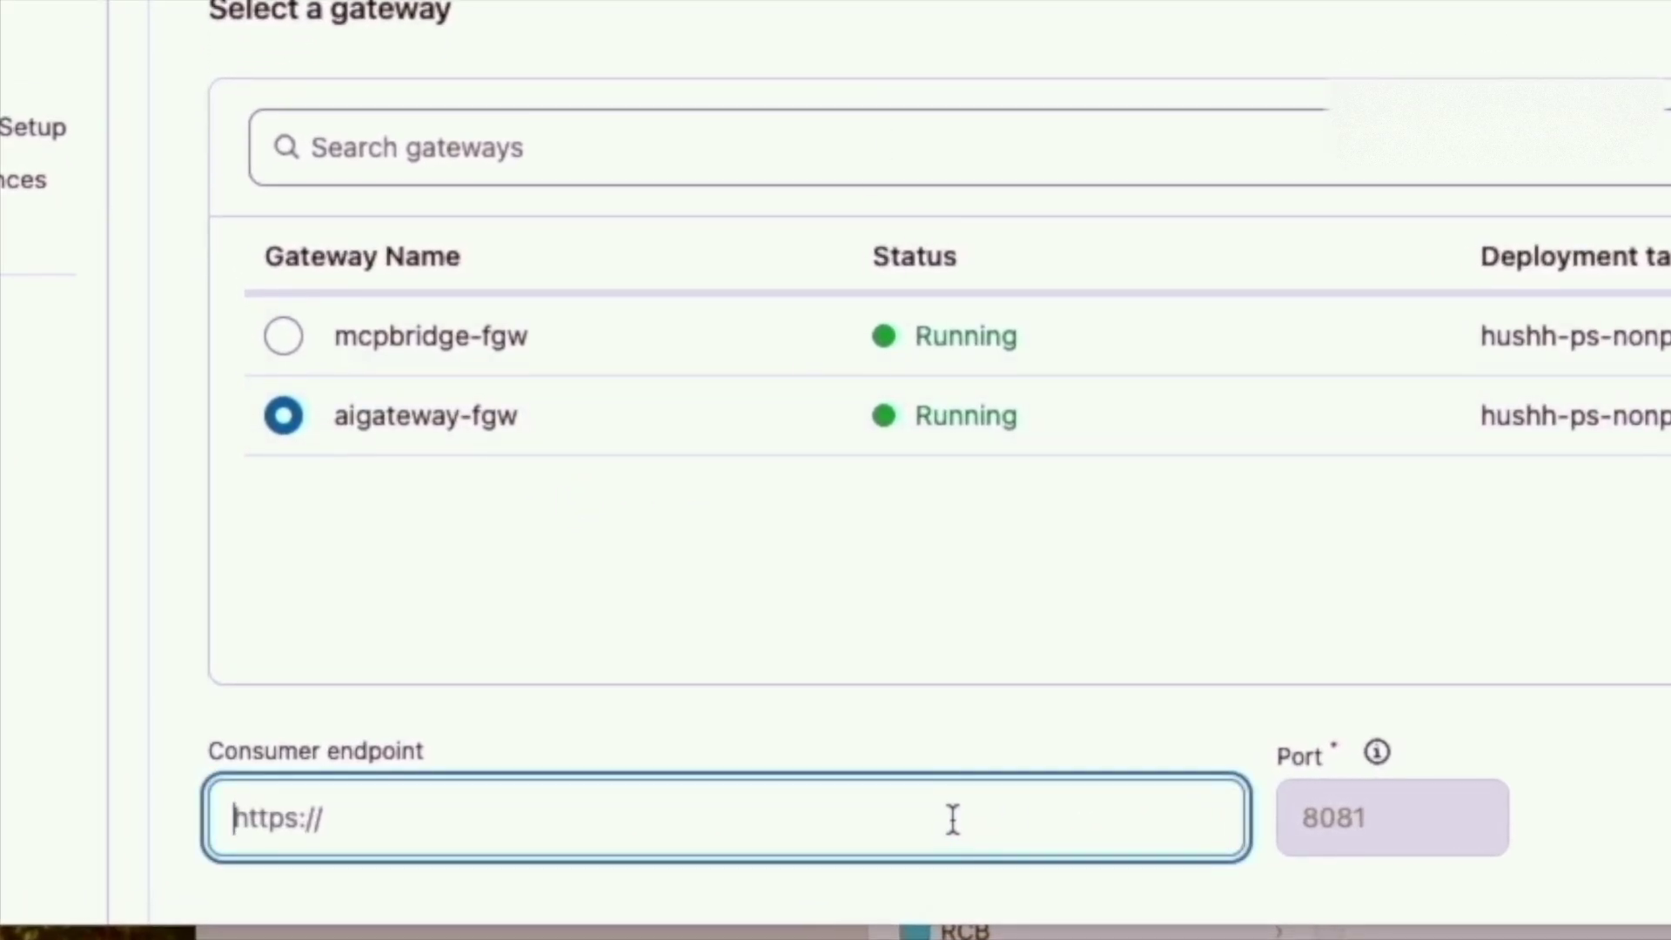
key("ctrl+v")
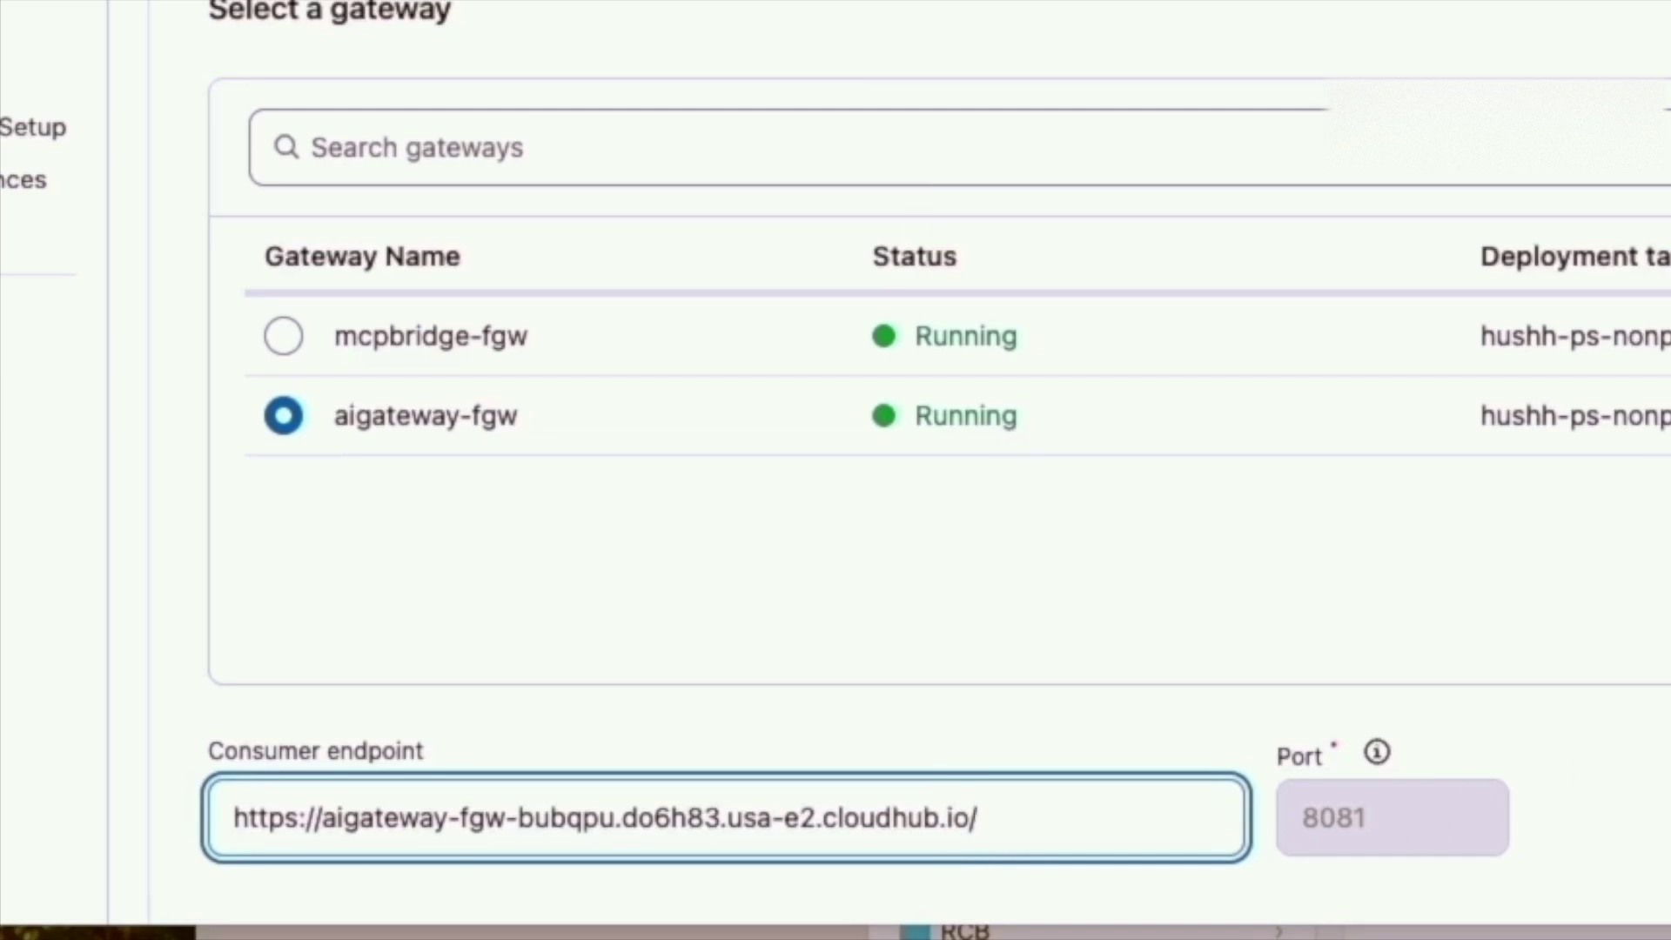
scroll(870, 470, "down", 3)
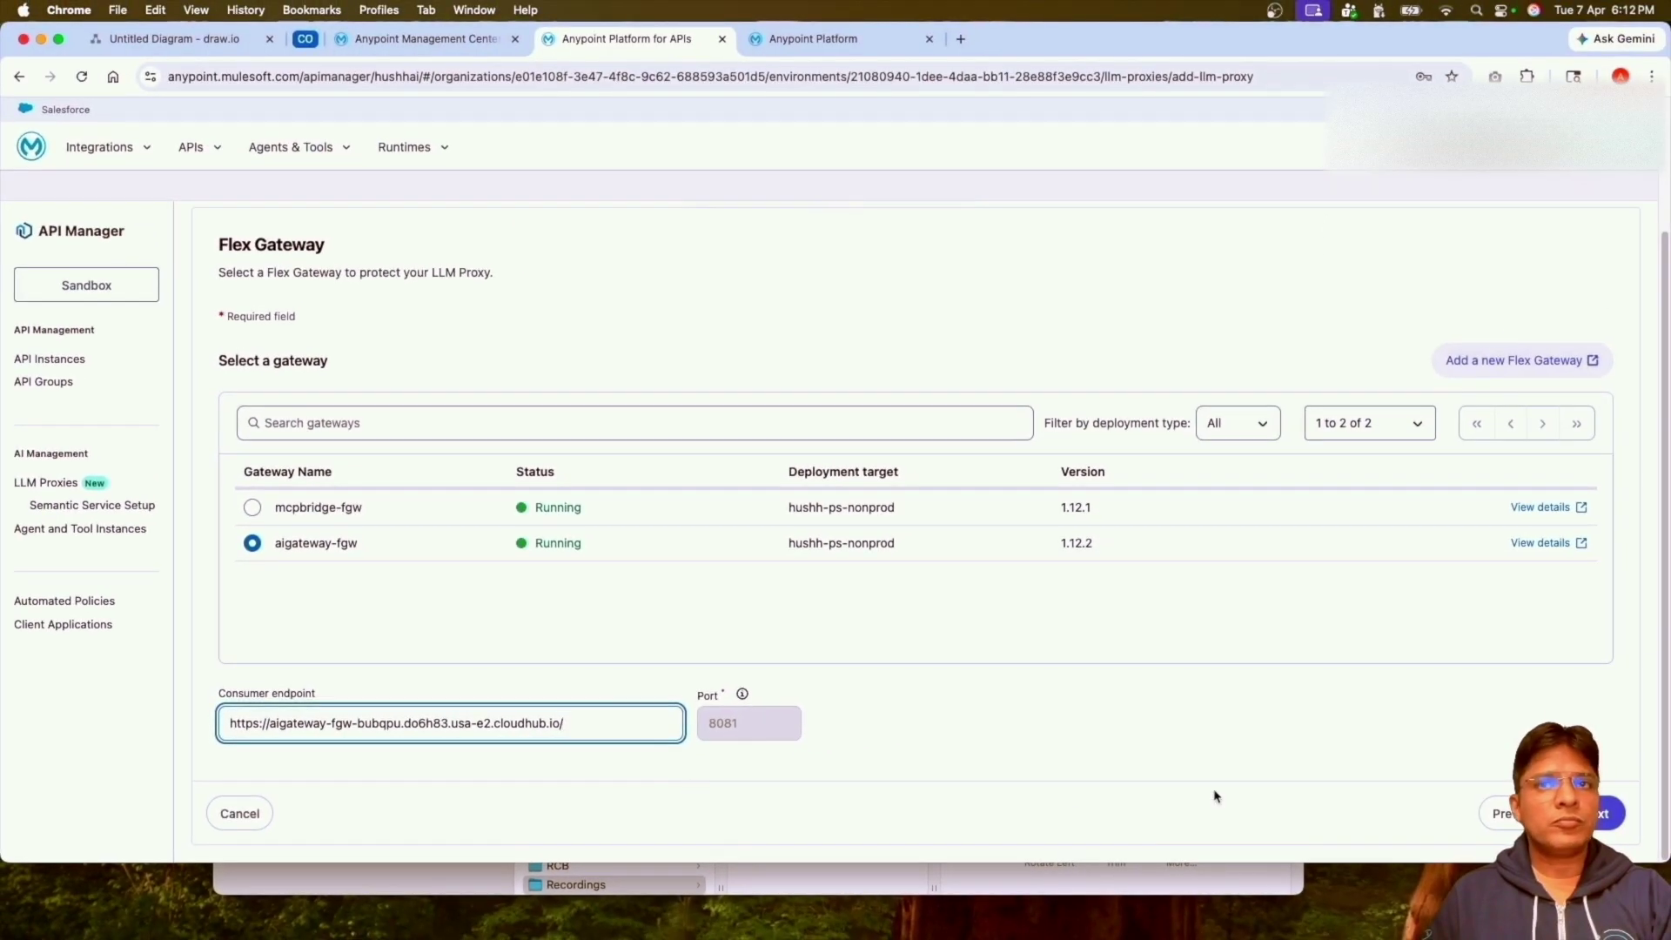
left_click(1605, 813)
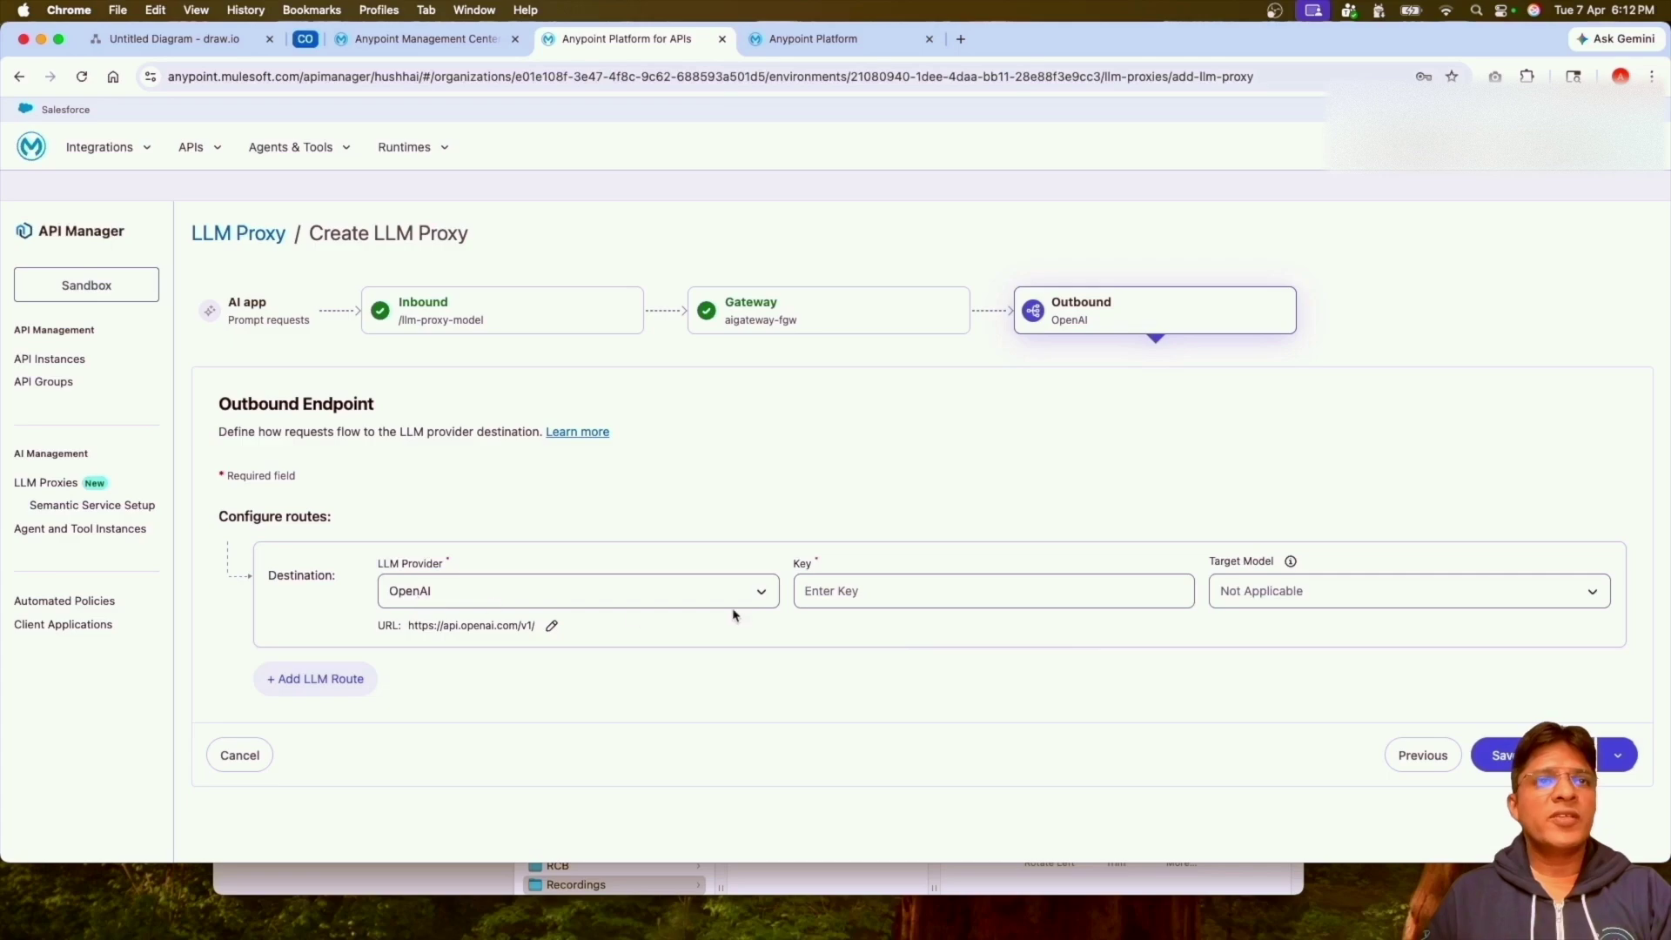
Add a second route, keeping OpenAI for Route A and Gemini for Route B, and paste both API keys.
left_click(322, 688)
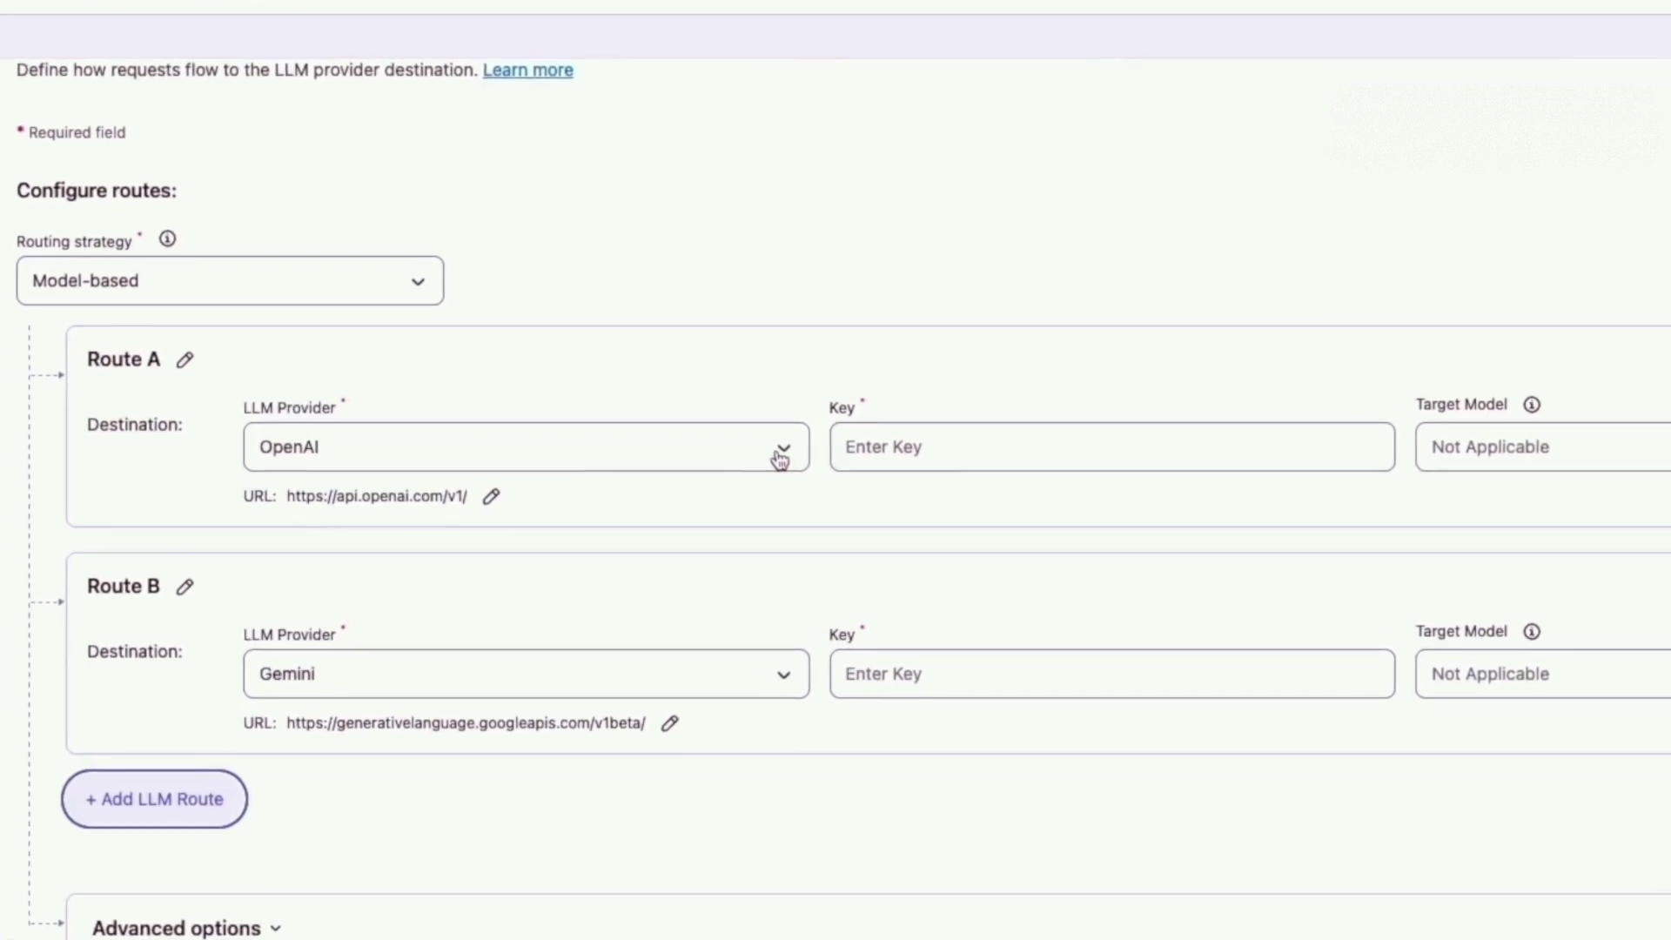
left_click(781, 458)
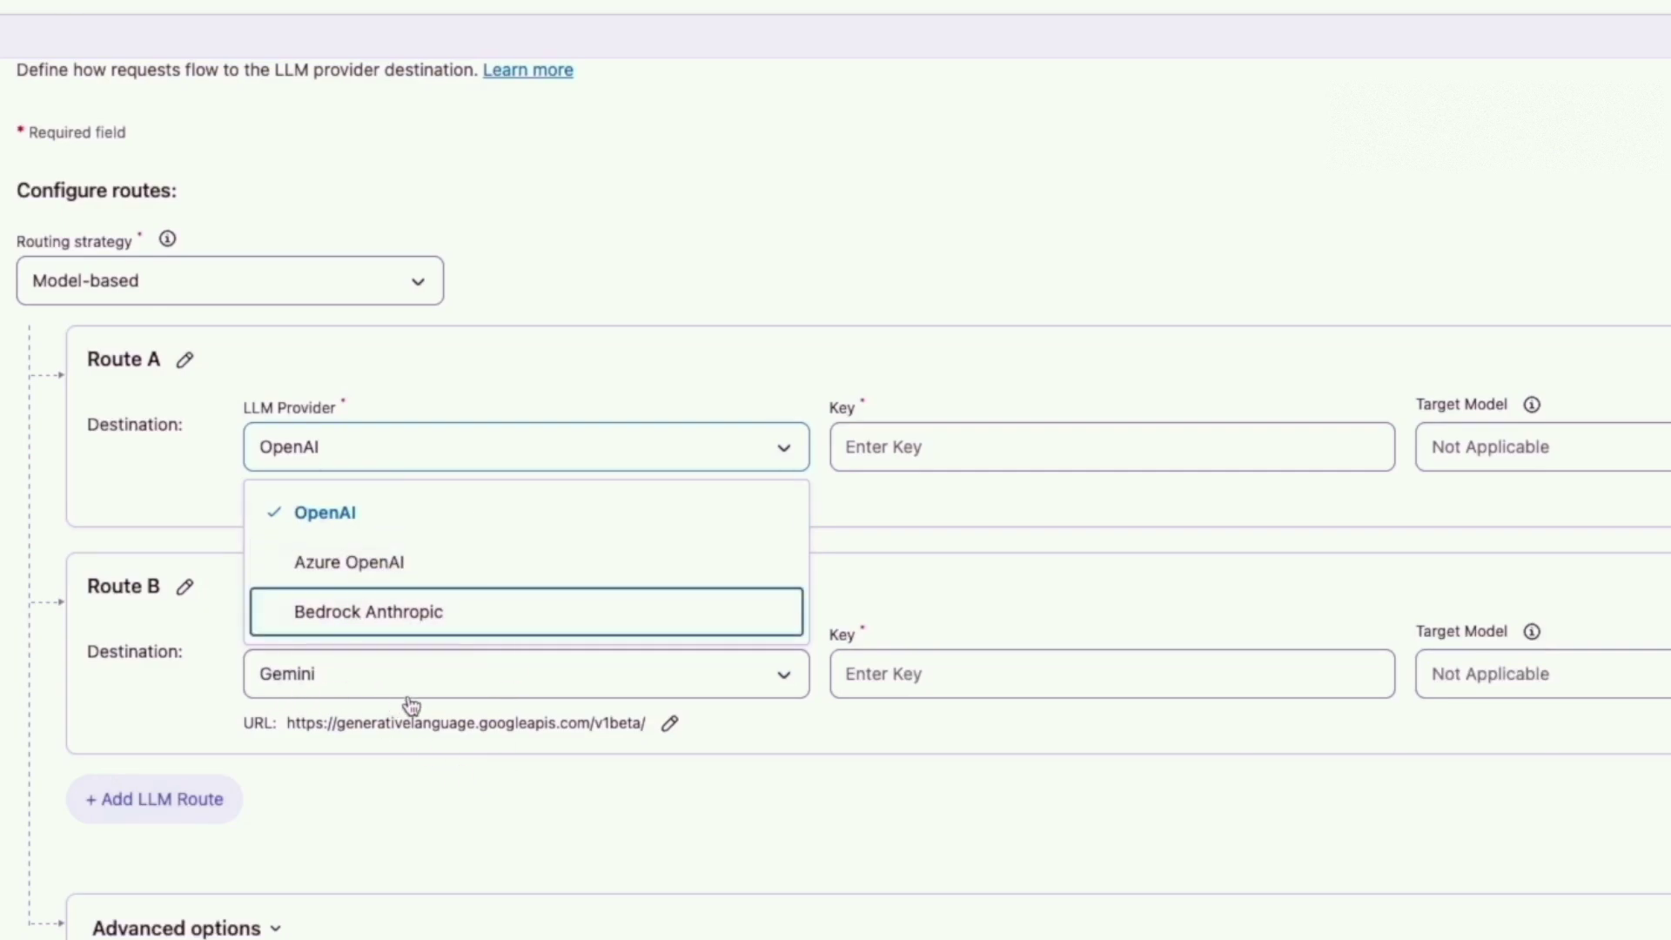
left_click(1029, 813)
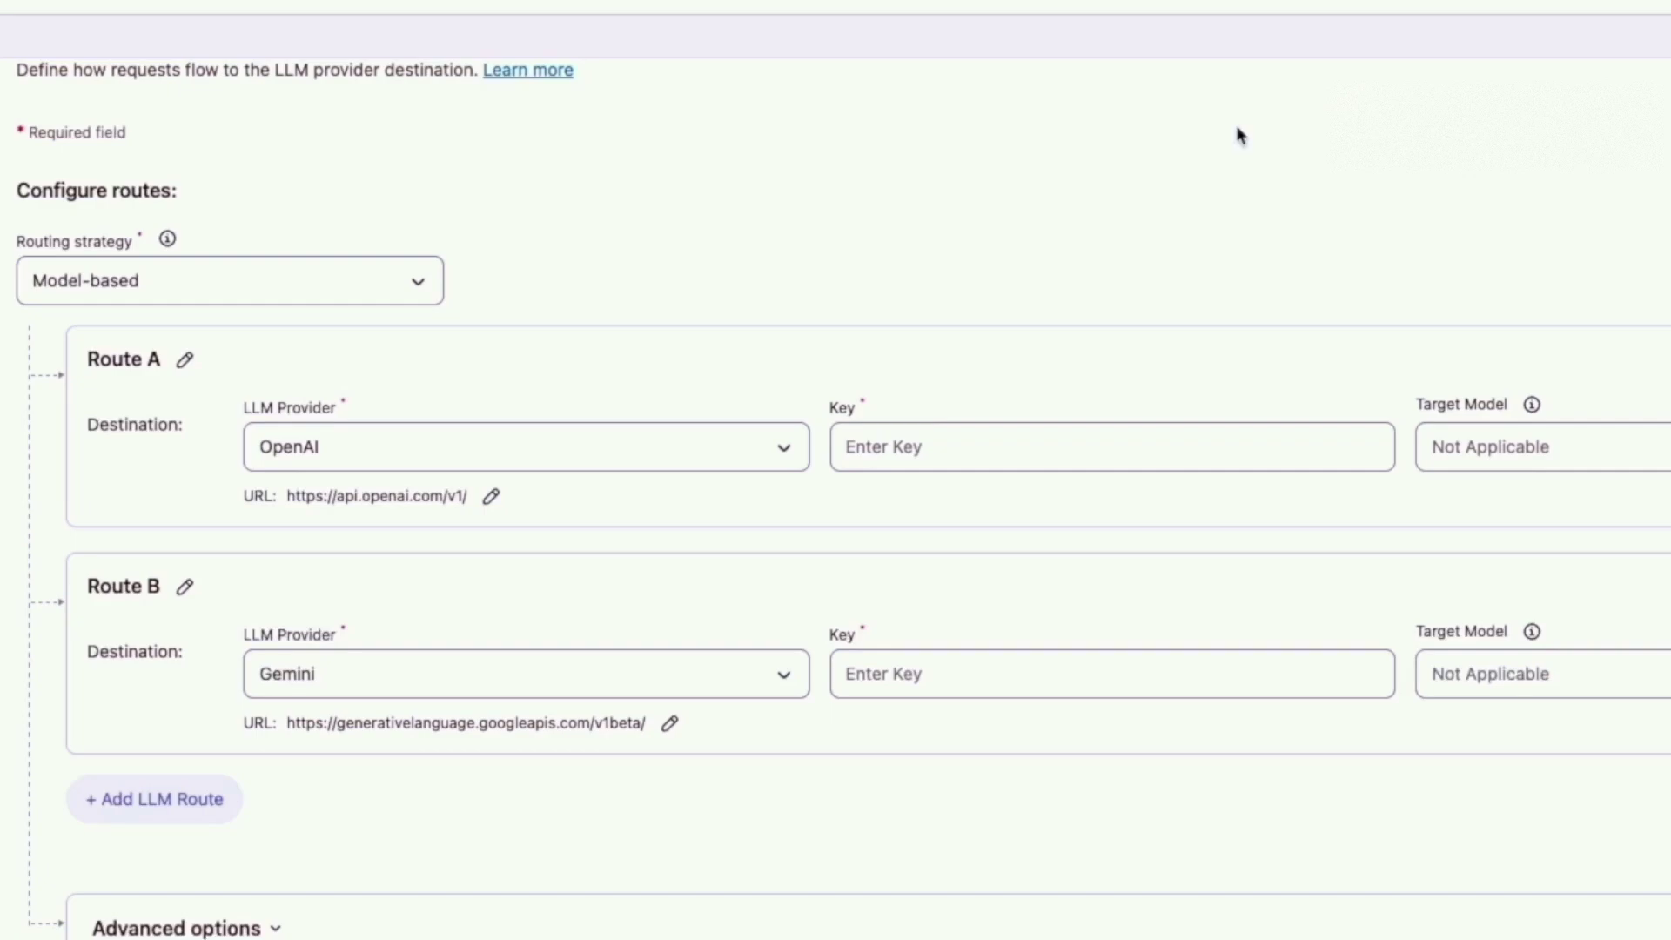
left_click(950, 445)
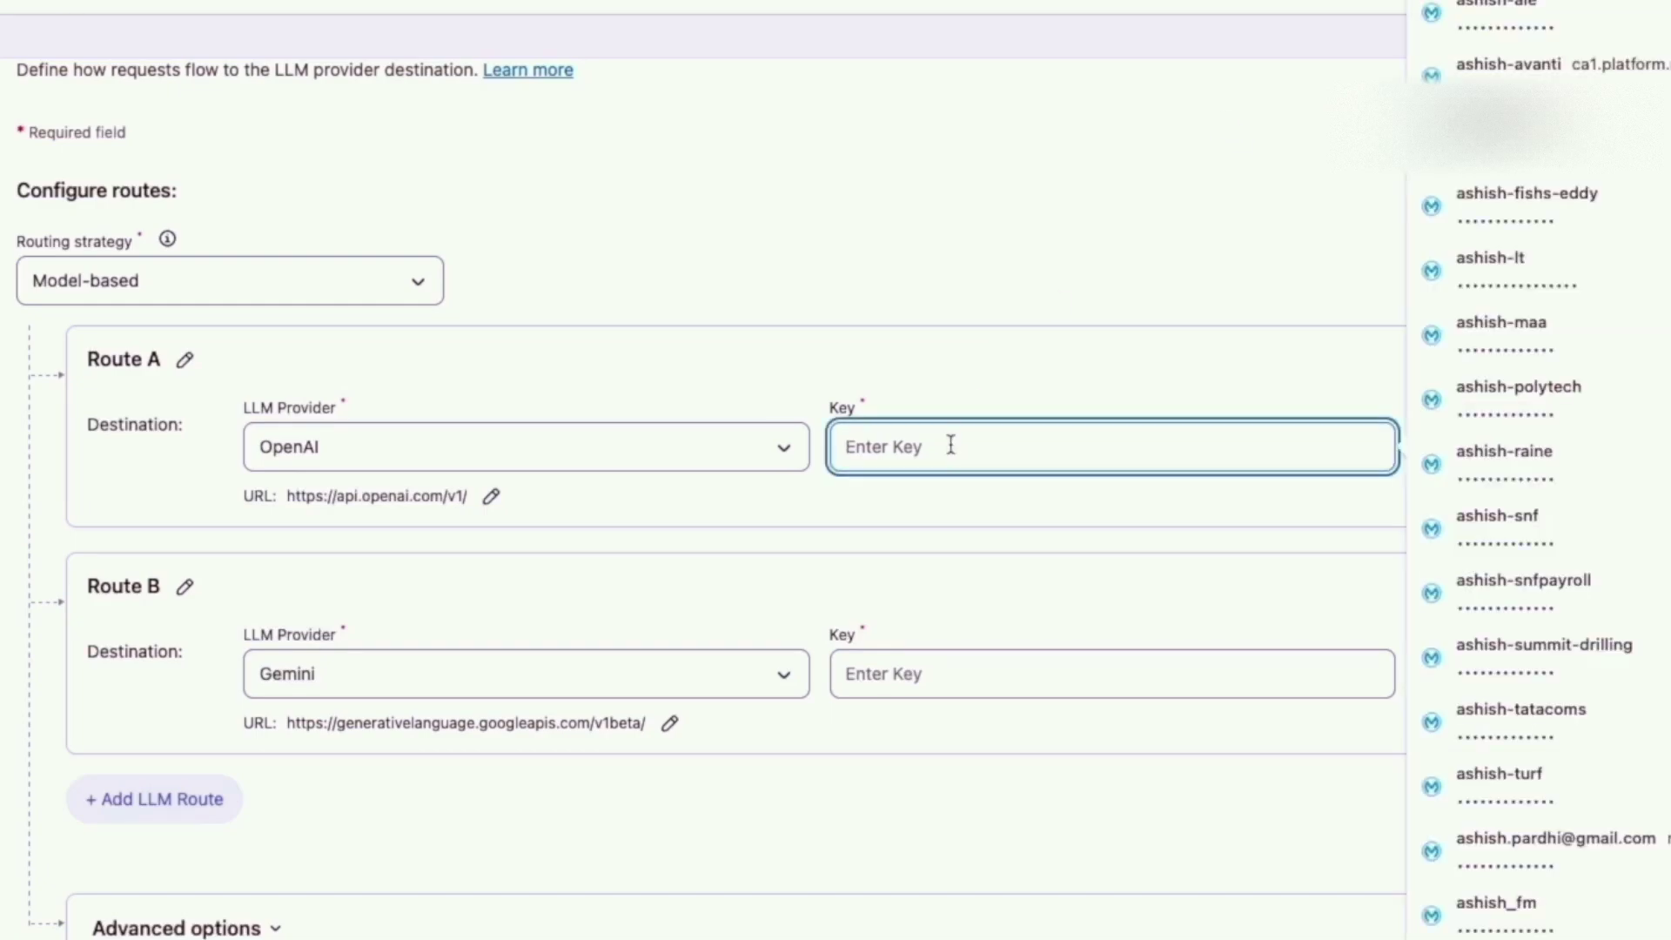
key("super+v")
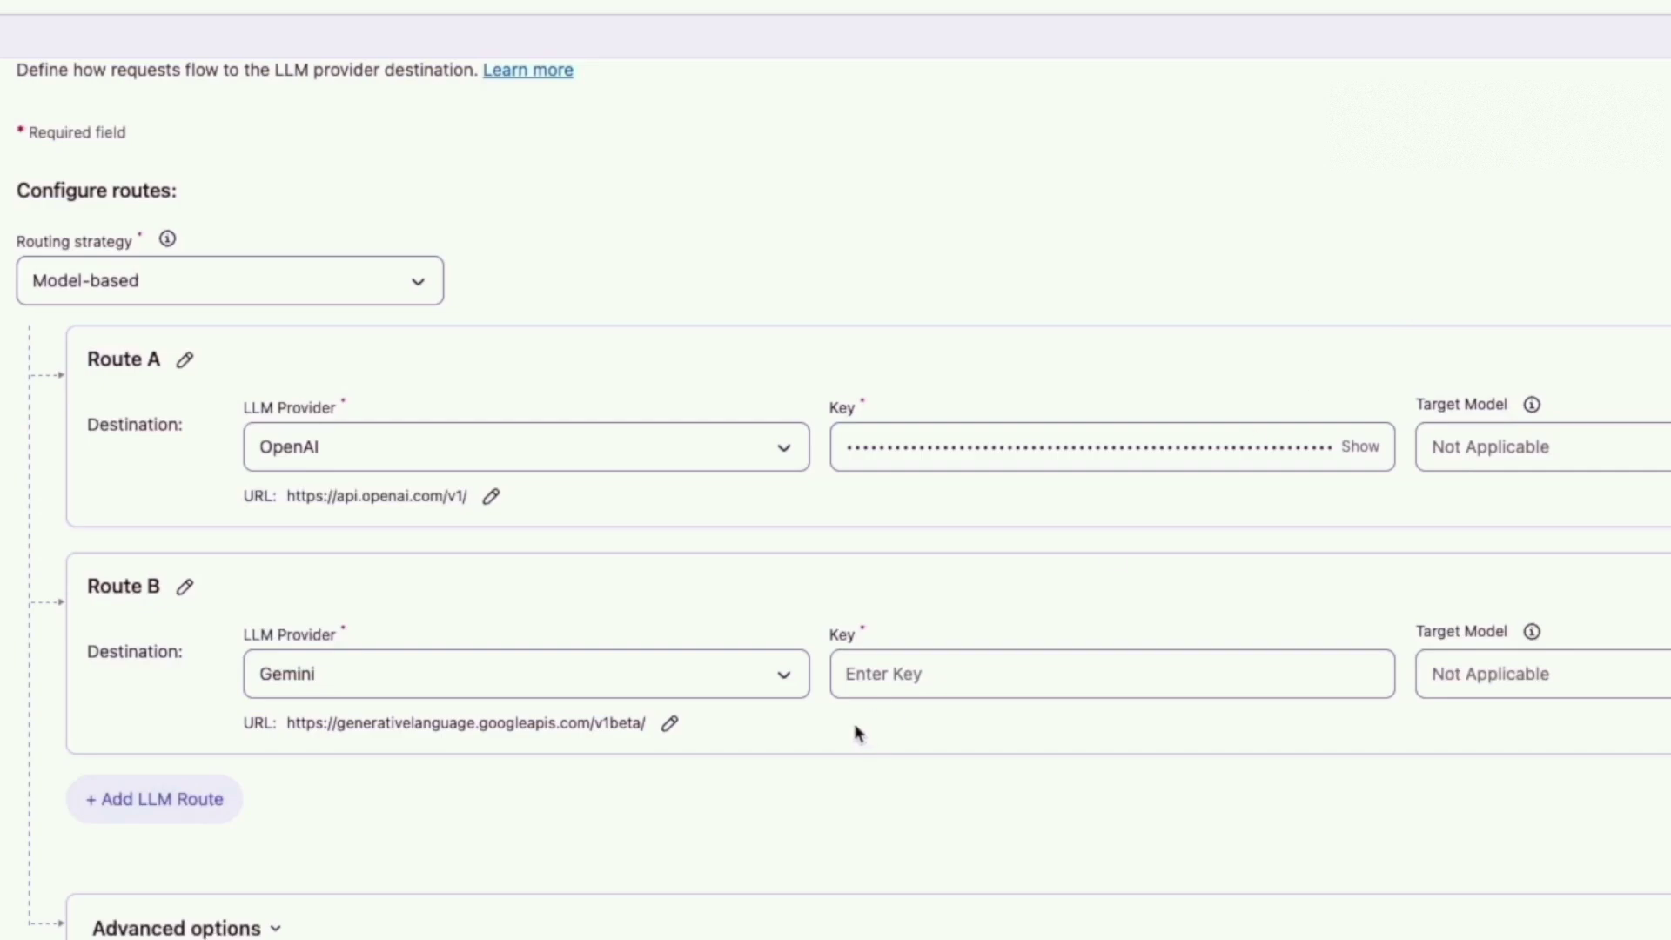
left_click(924, 675)
key("super+v")
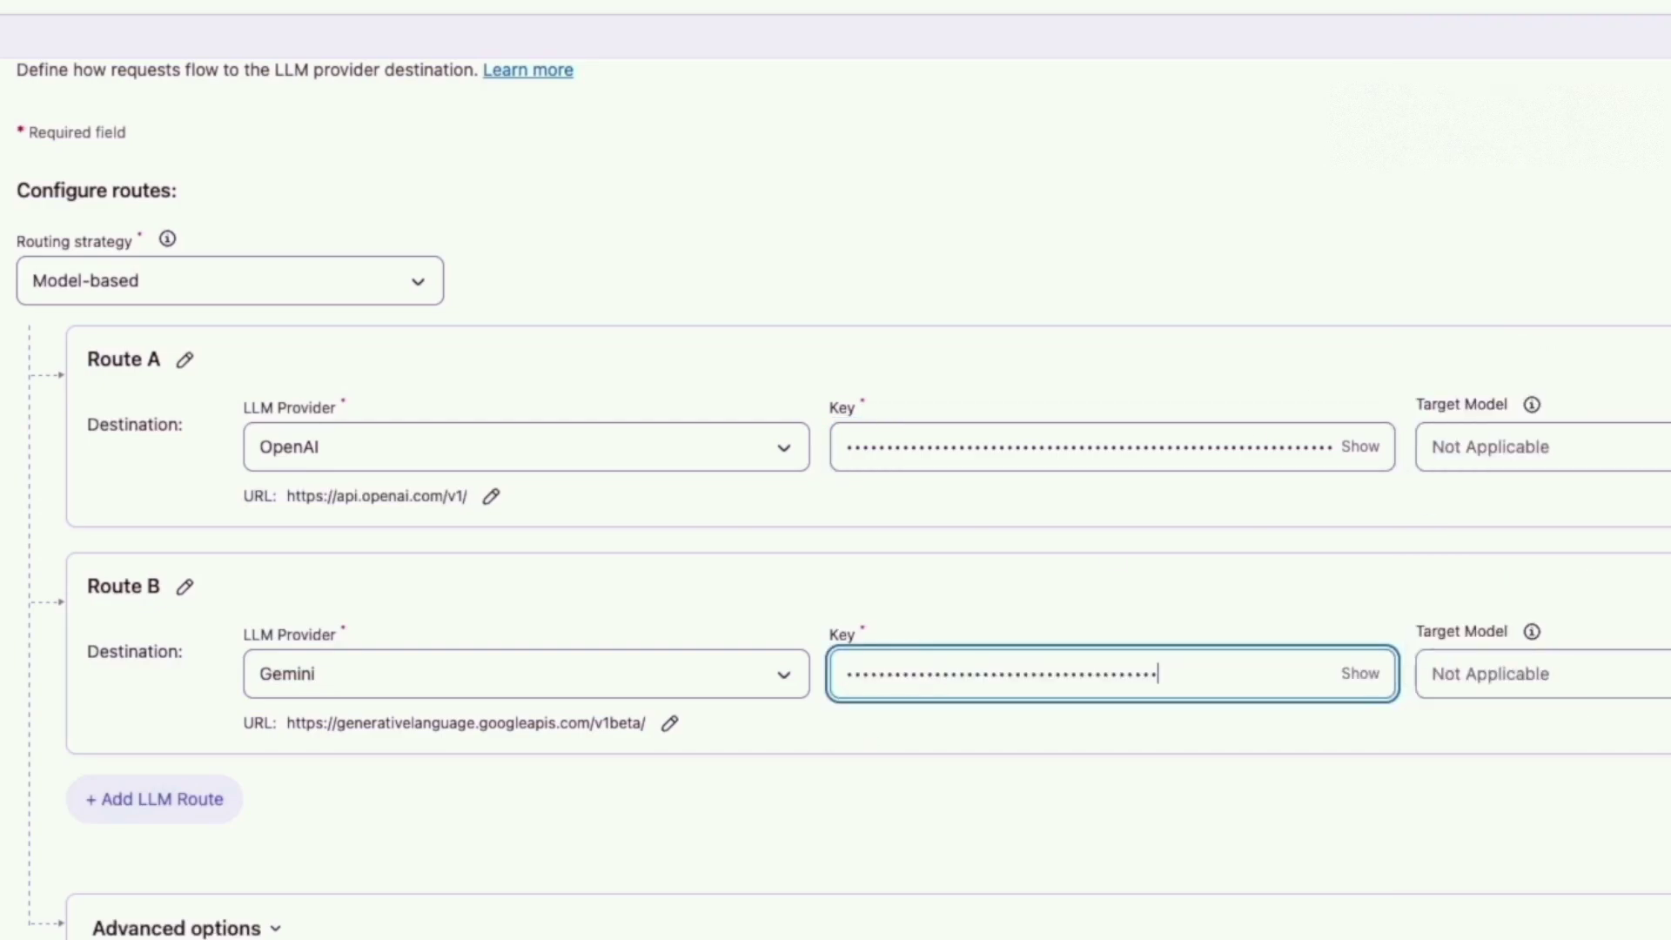
Set the target models to GPT 5.2 for Route A and Gemini 2.5 Flash for Route B.
left_click(1490, 446)
left_click(1564, 564)
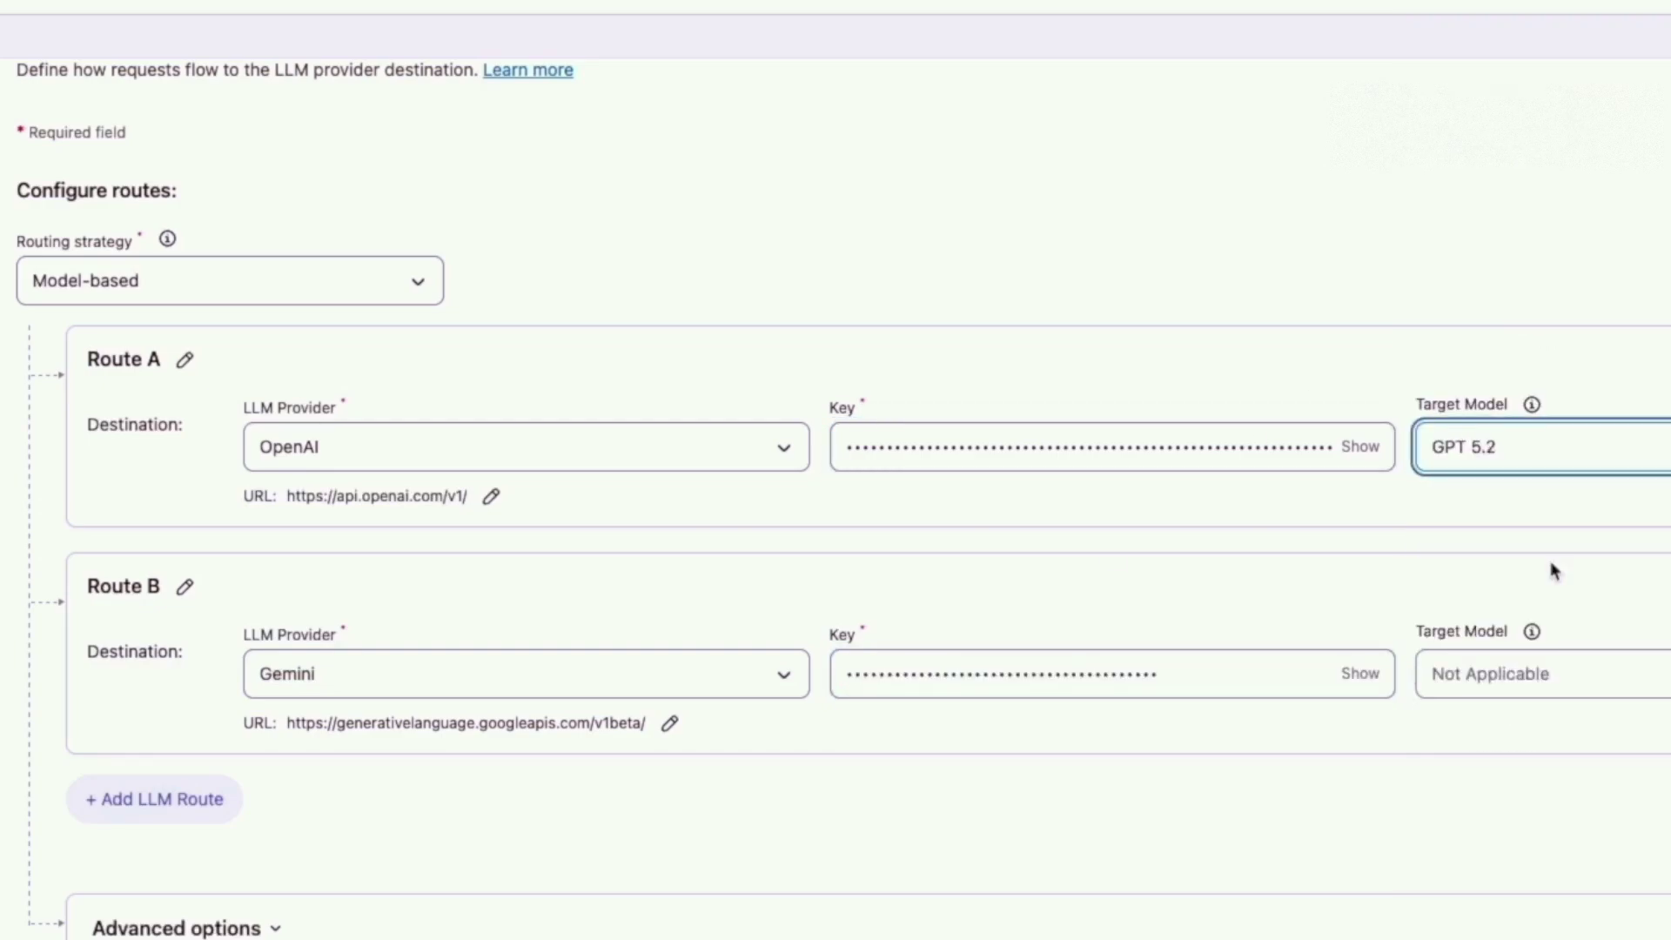
left_click(1490, 673)
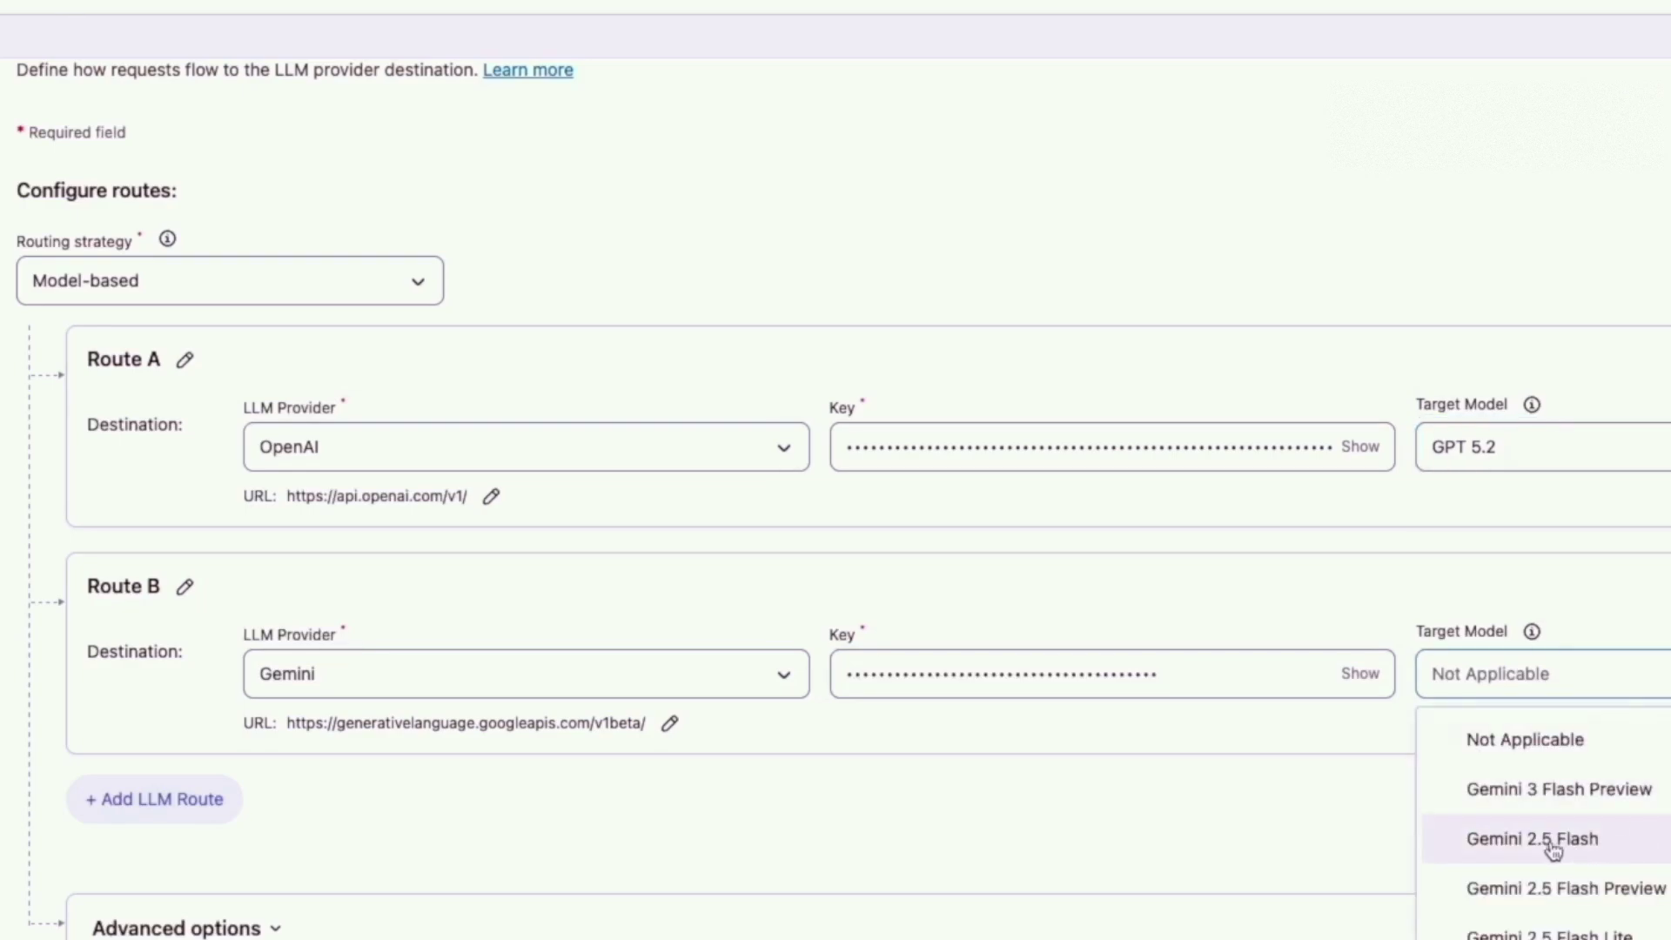
left_click(1567, 839)
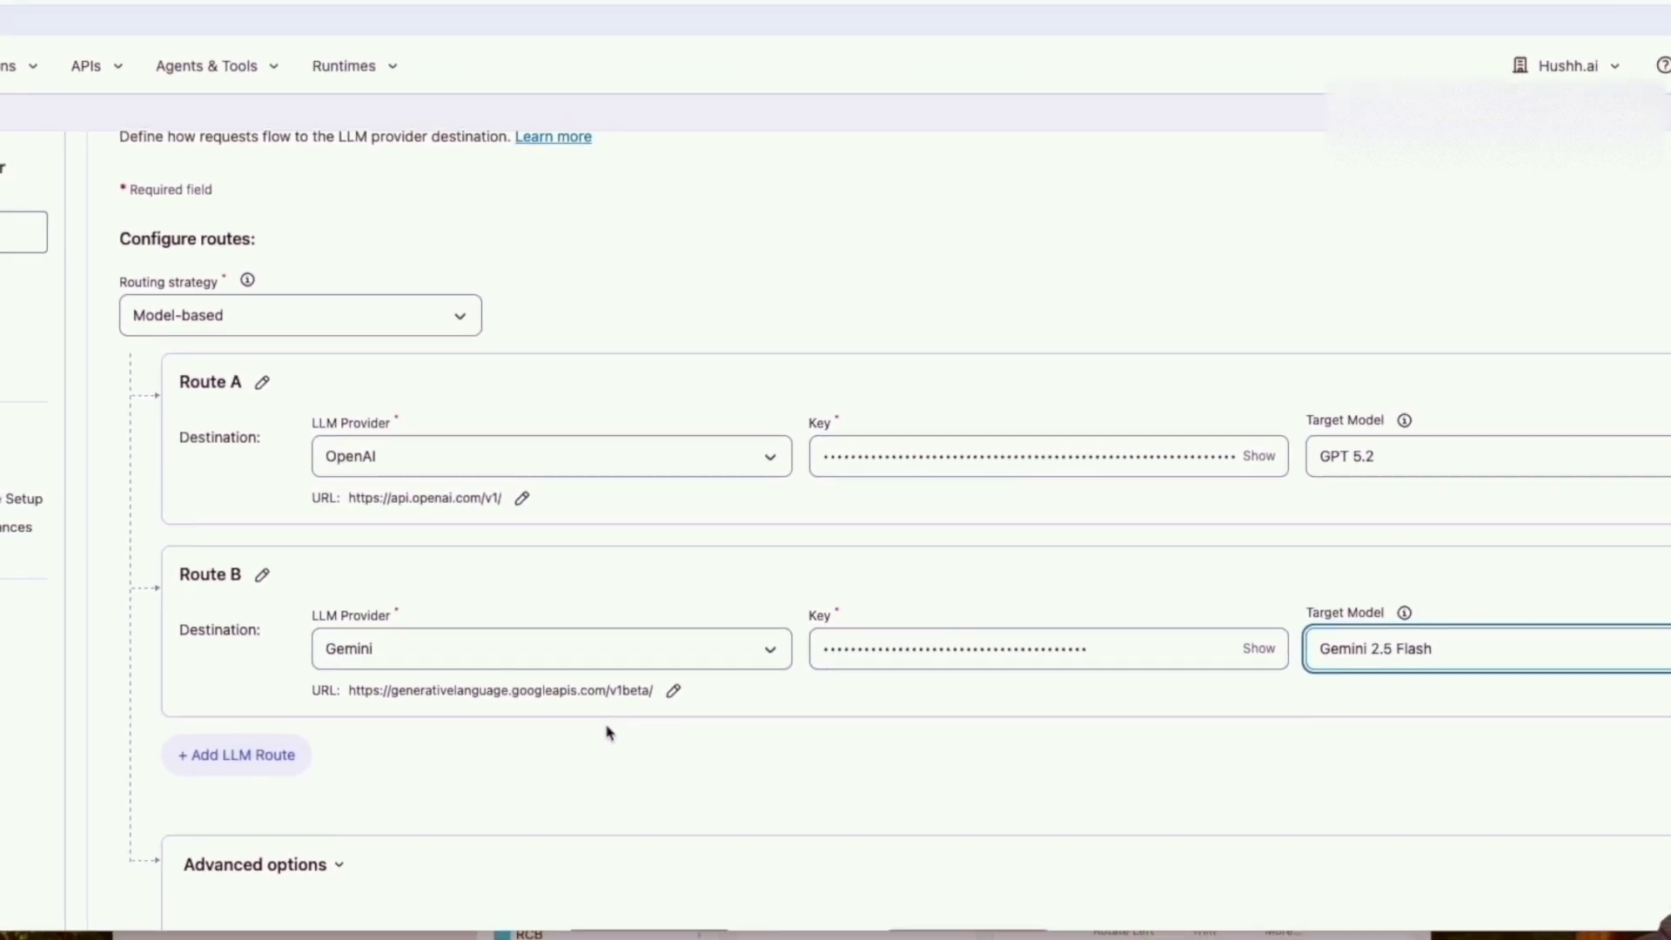
scroll(588, 751, "down", 3)
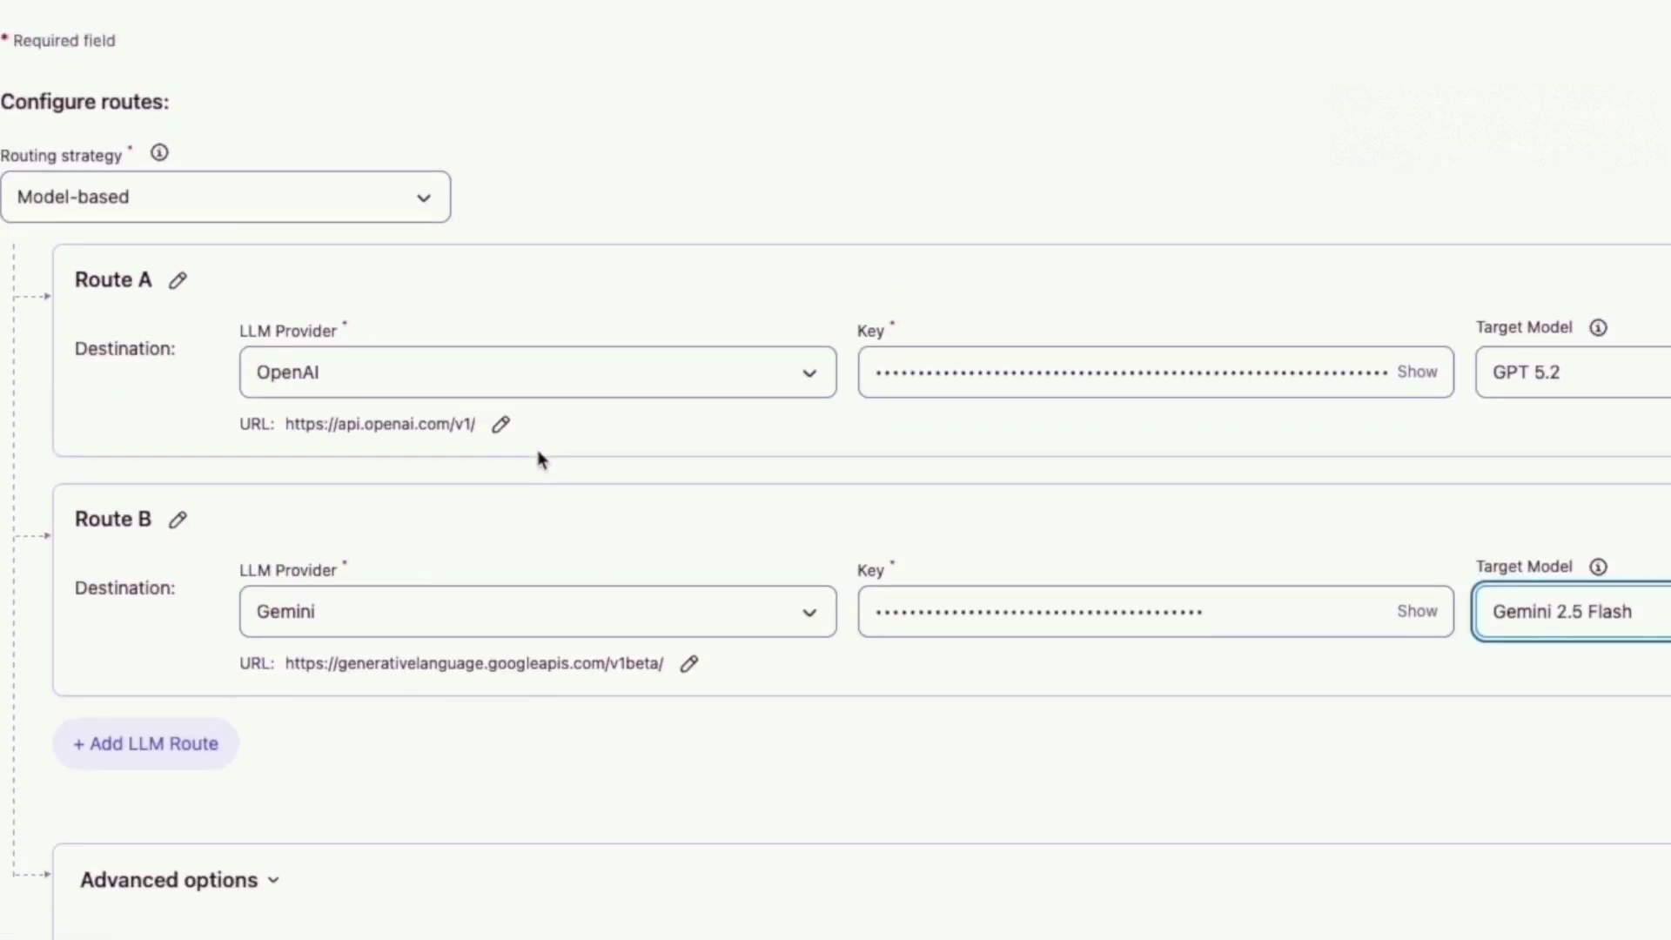
Enable a Route A fallback using GPT 5 Nano, then go to the Exchange assets tab.
scroll(302, 278, "down", 3)
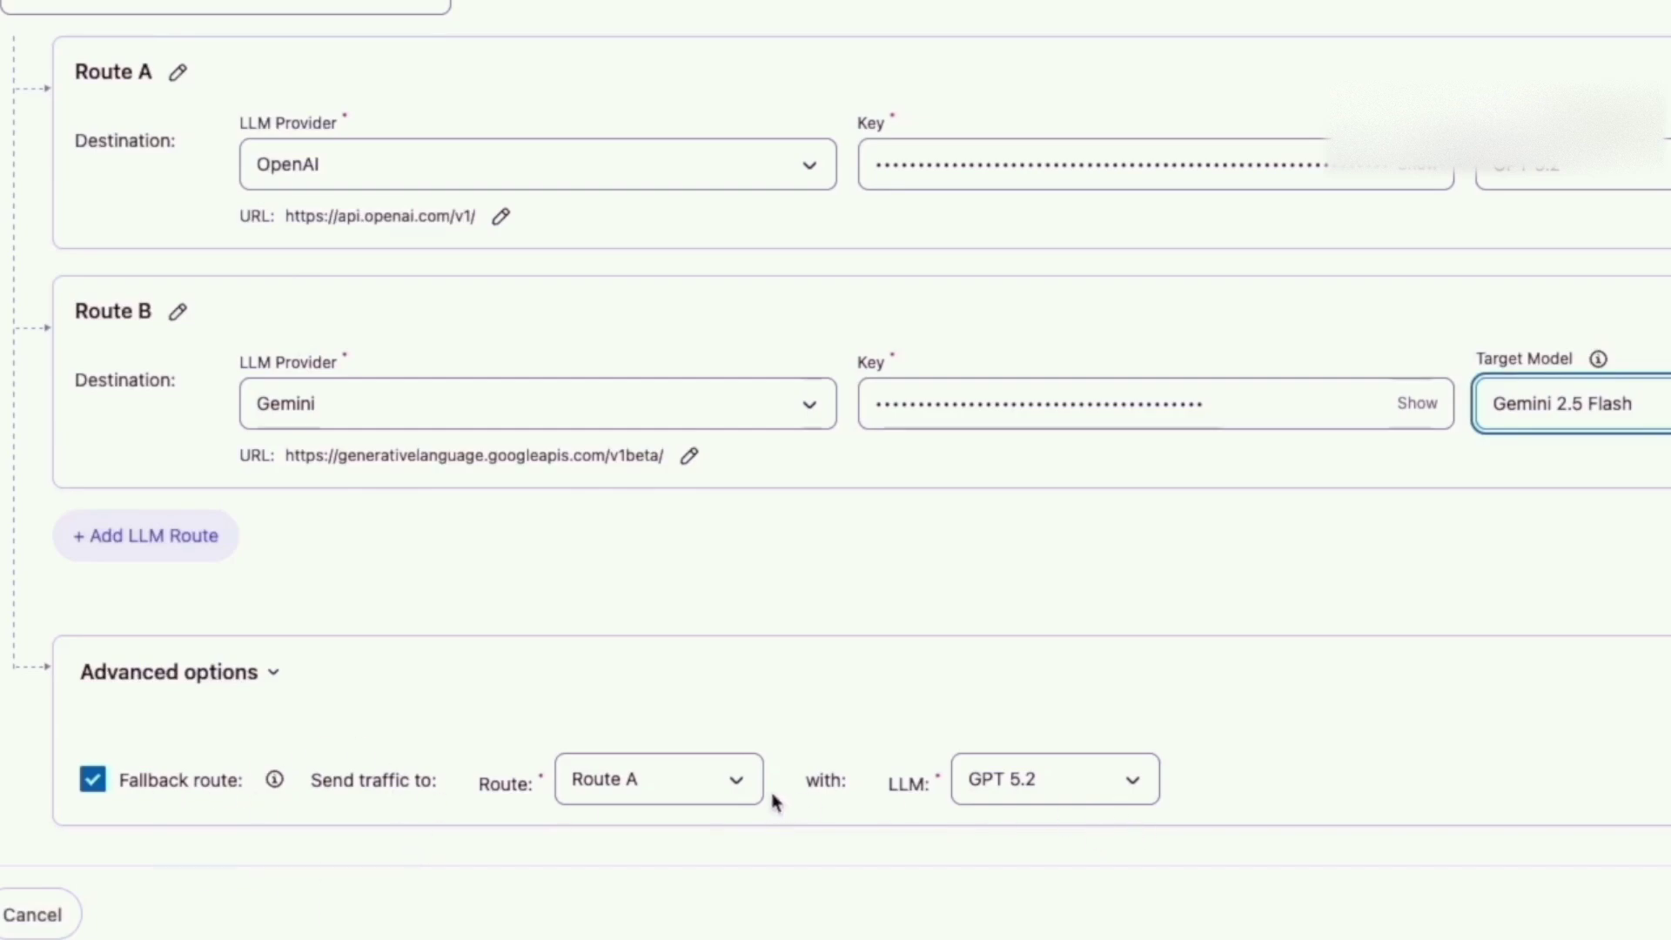
left_click(1135, 796)
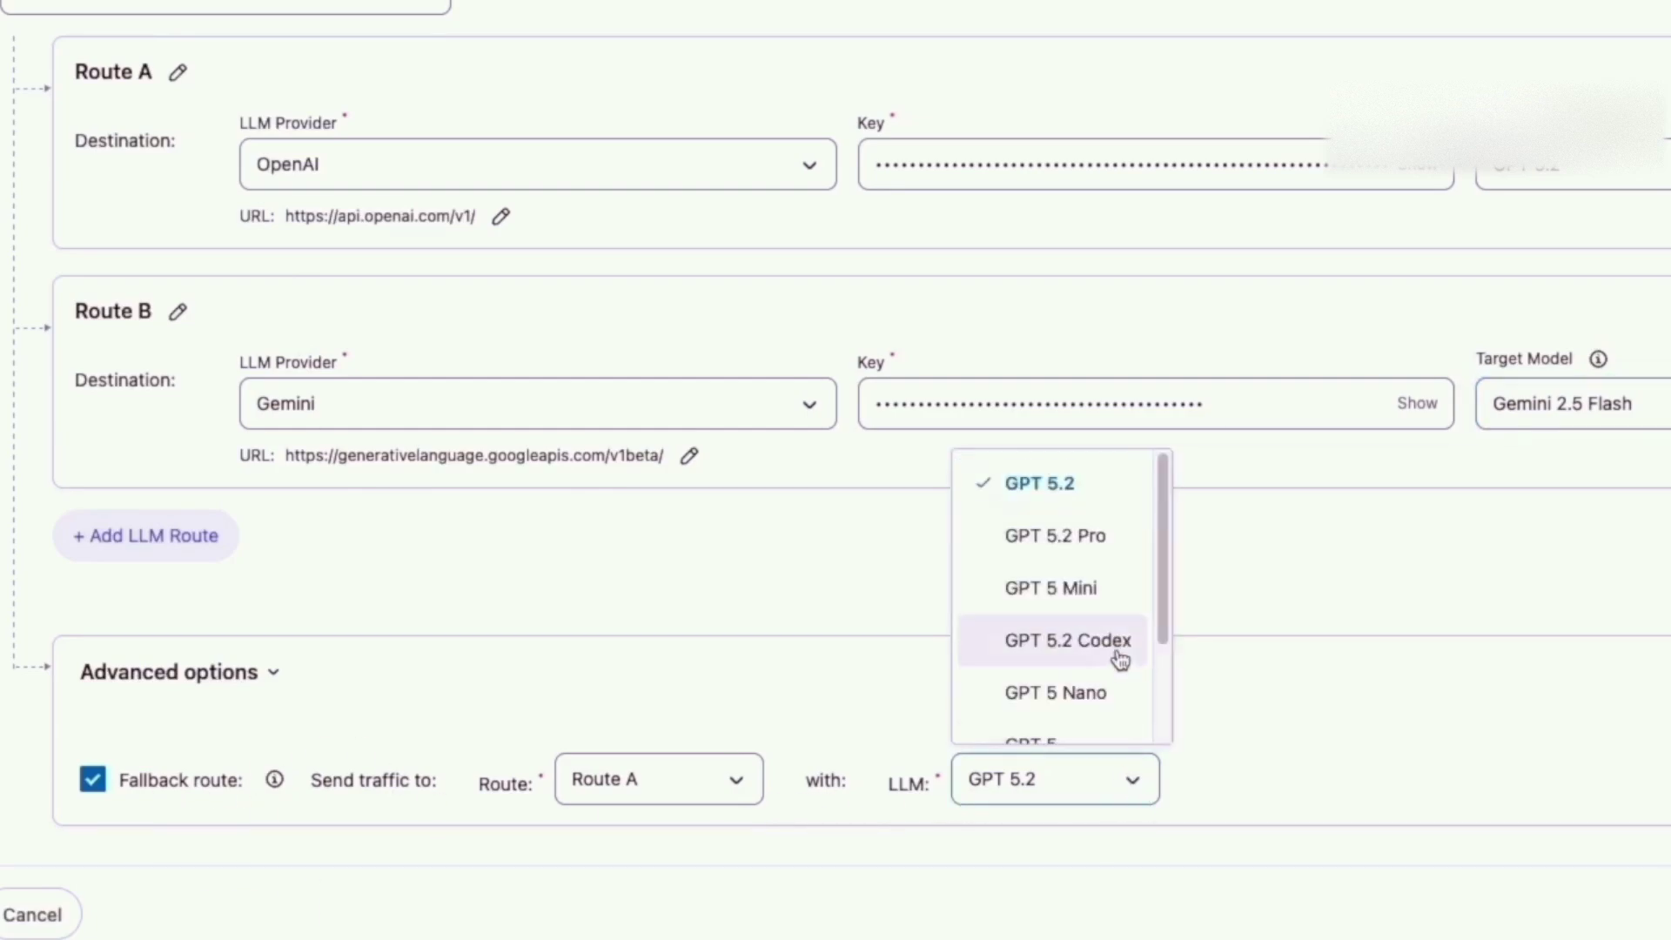
scroll(1126, 664, "down", 3)
left_click(1073, 557)
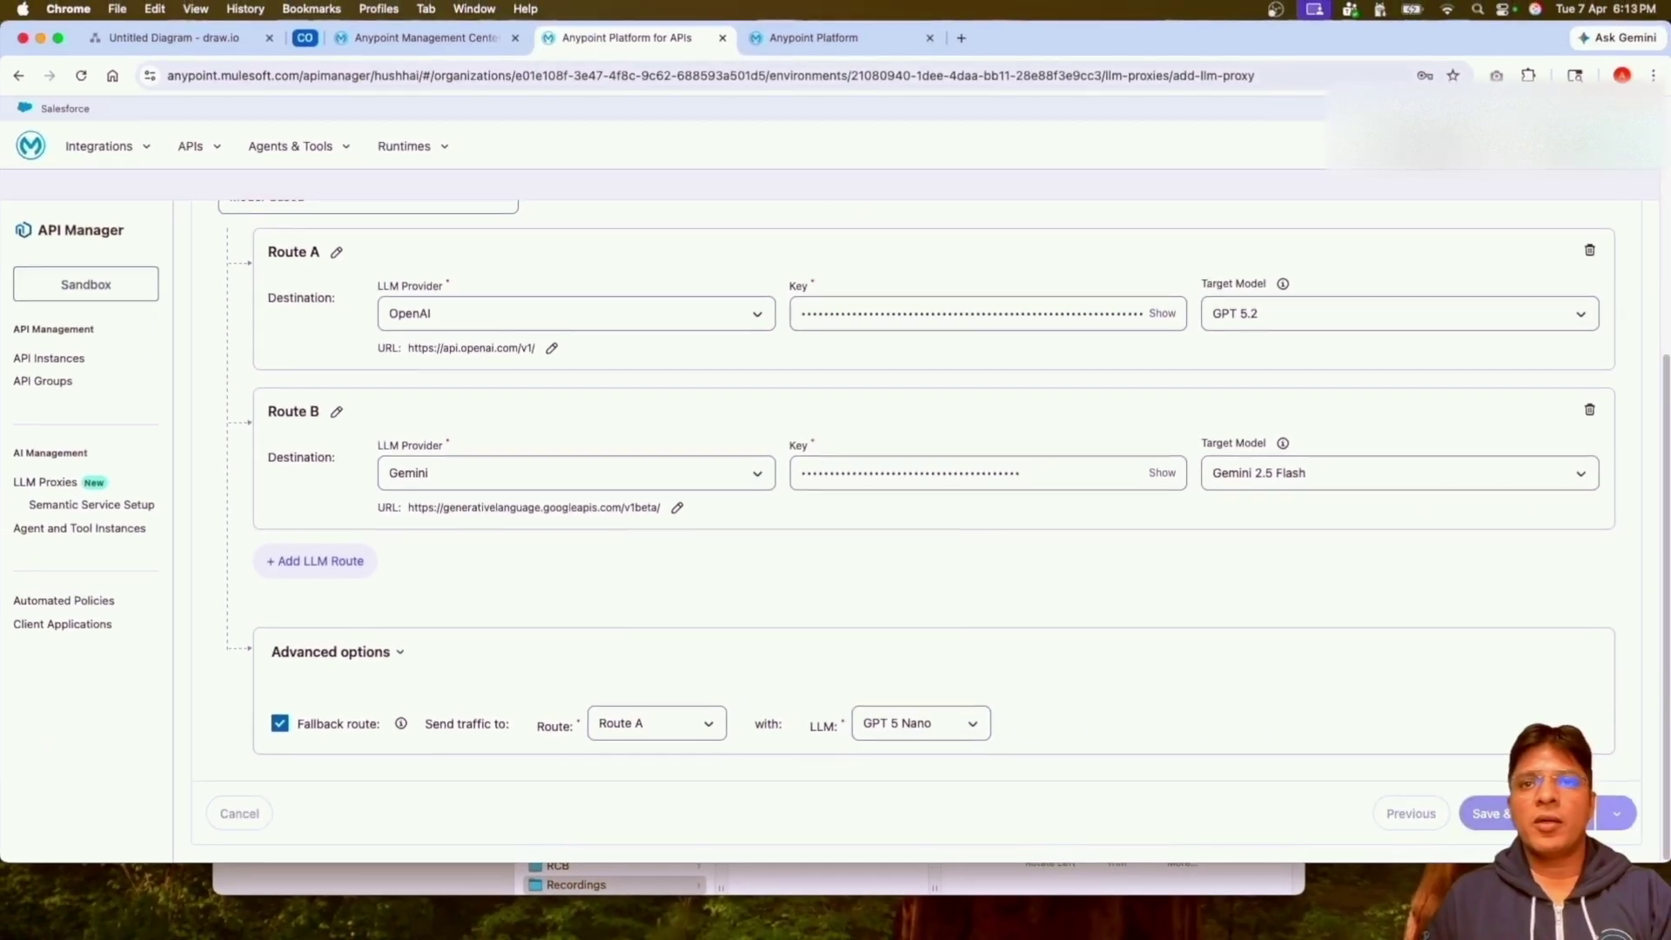
scroll(777, 554, "up", 5)
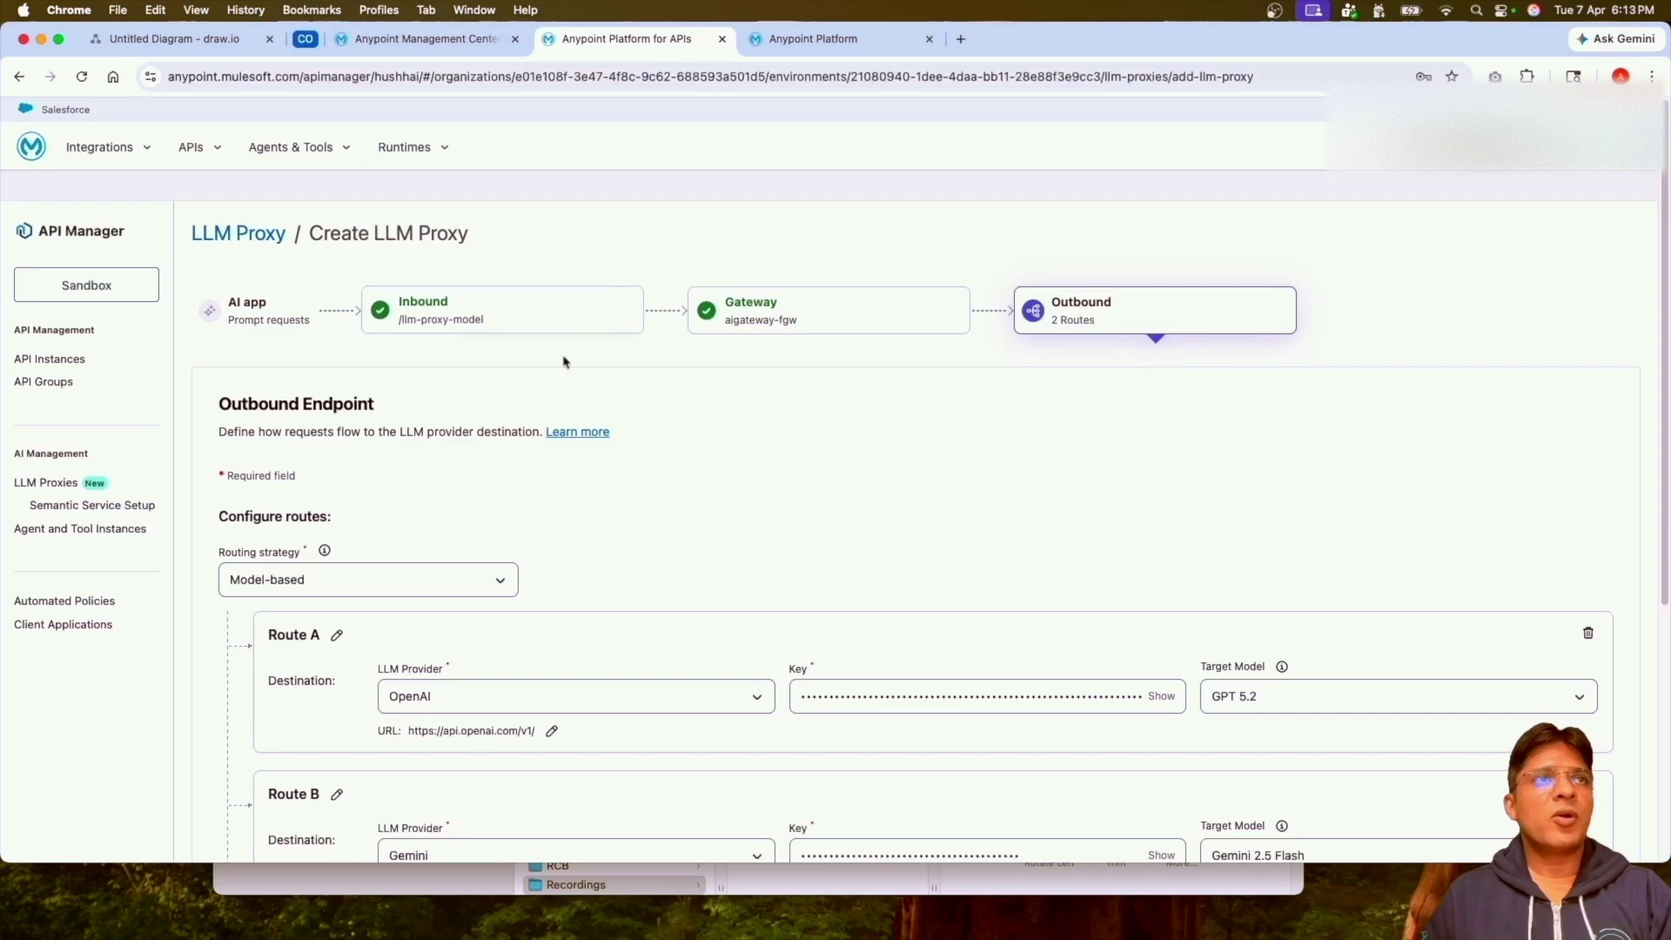
left_click(857, 42)
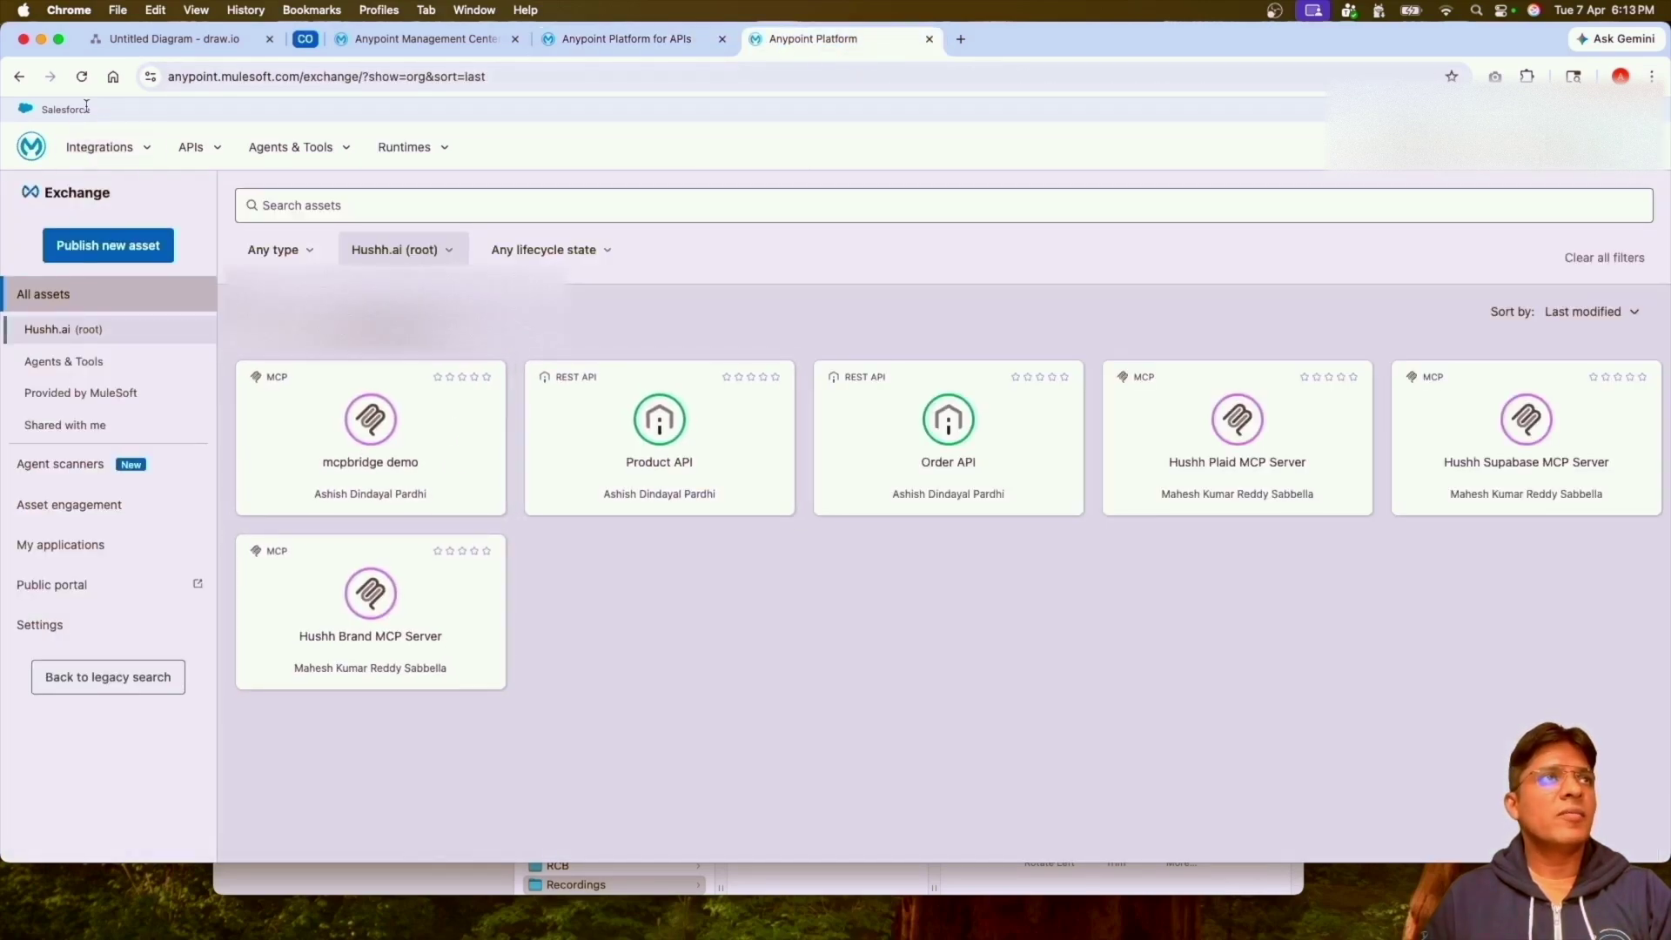
Refresh Exchange and open the LLM Proxy Model Based v1.0 asset, reviewing its GPT 5.2 and Gemini 2.5 Flash targets.
left_click(83, 77)
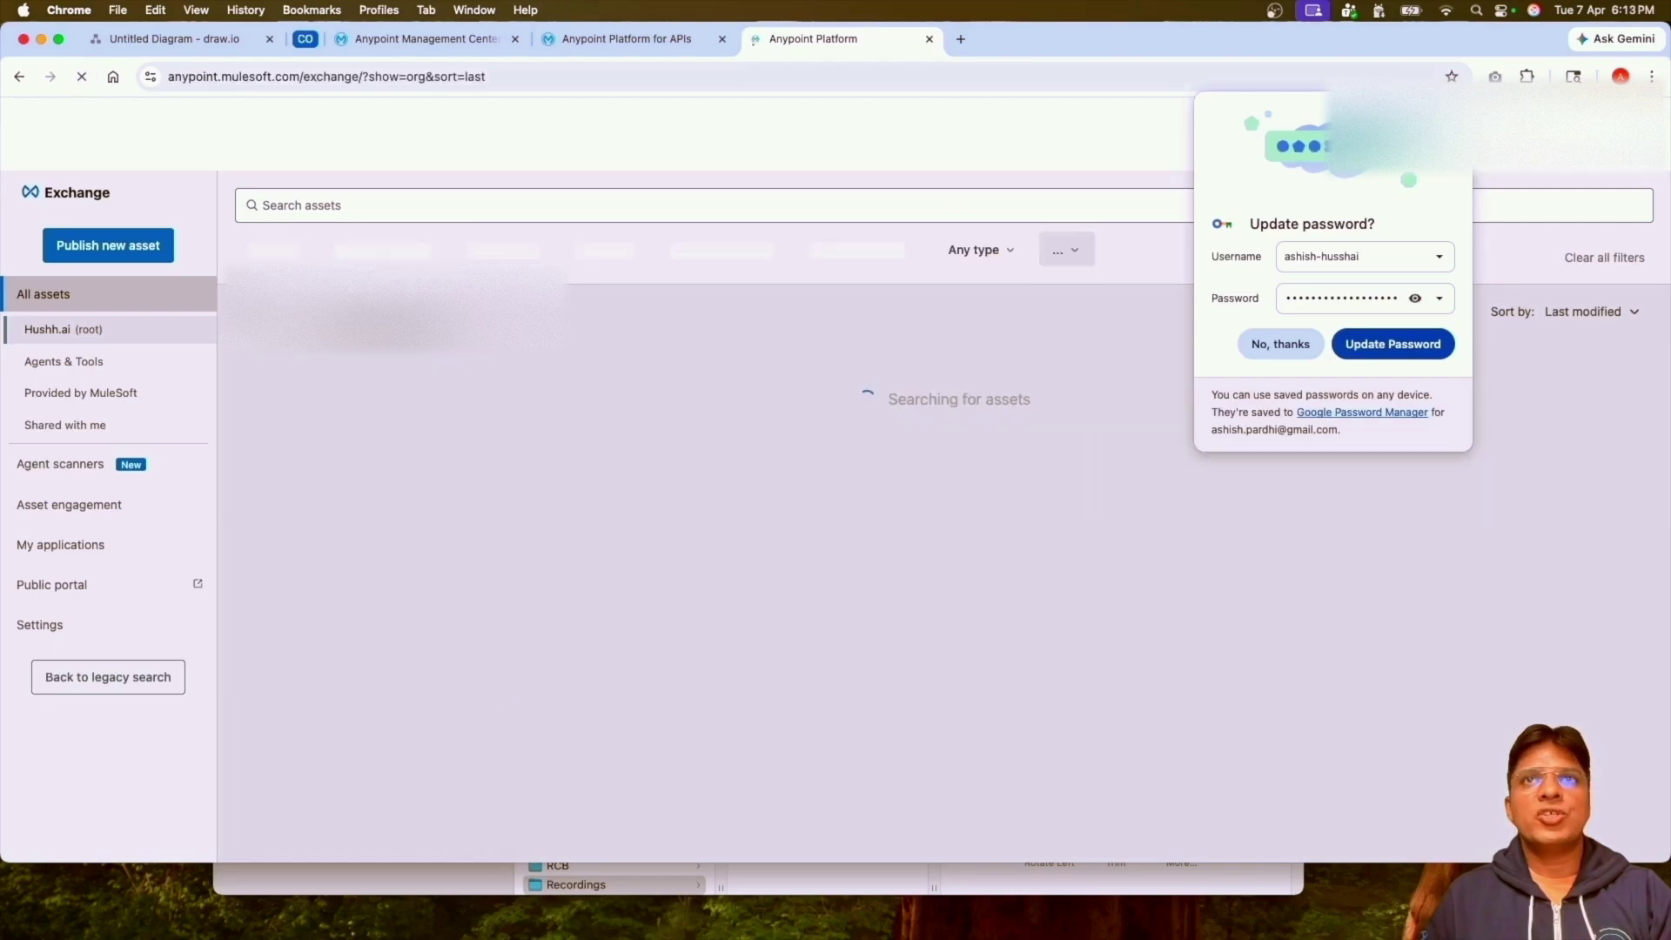
left_click(1292, 350)
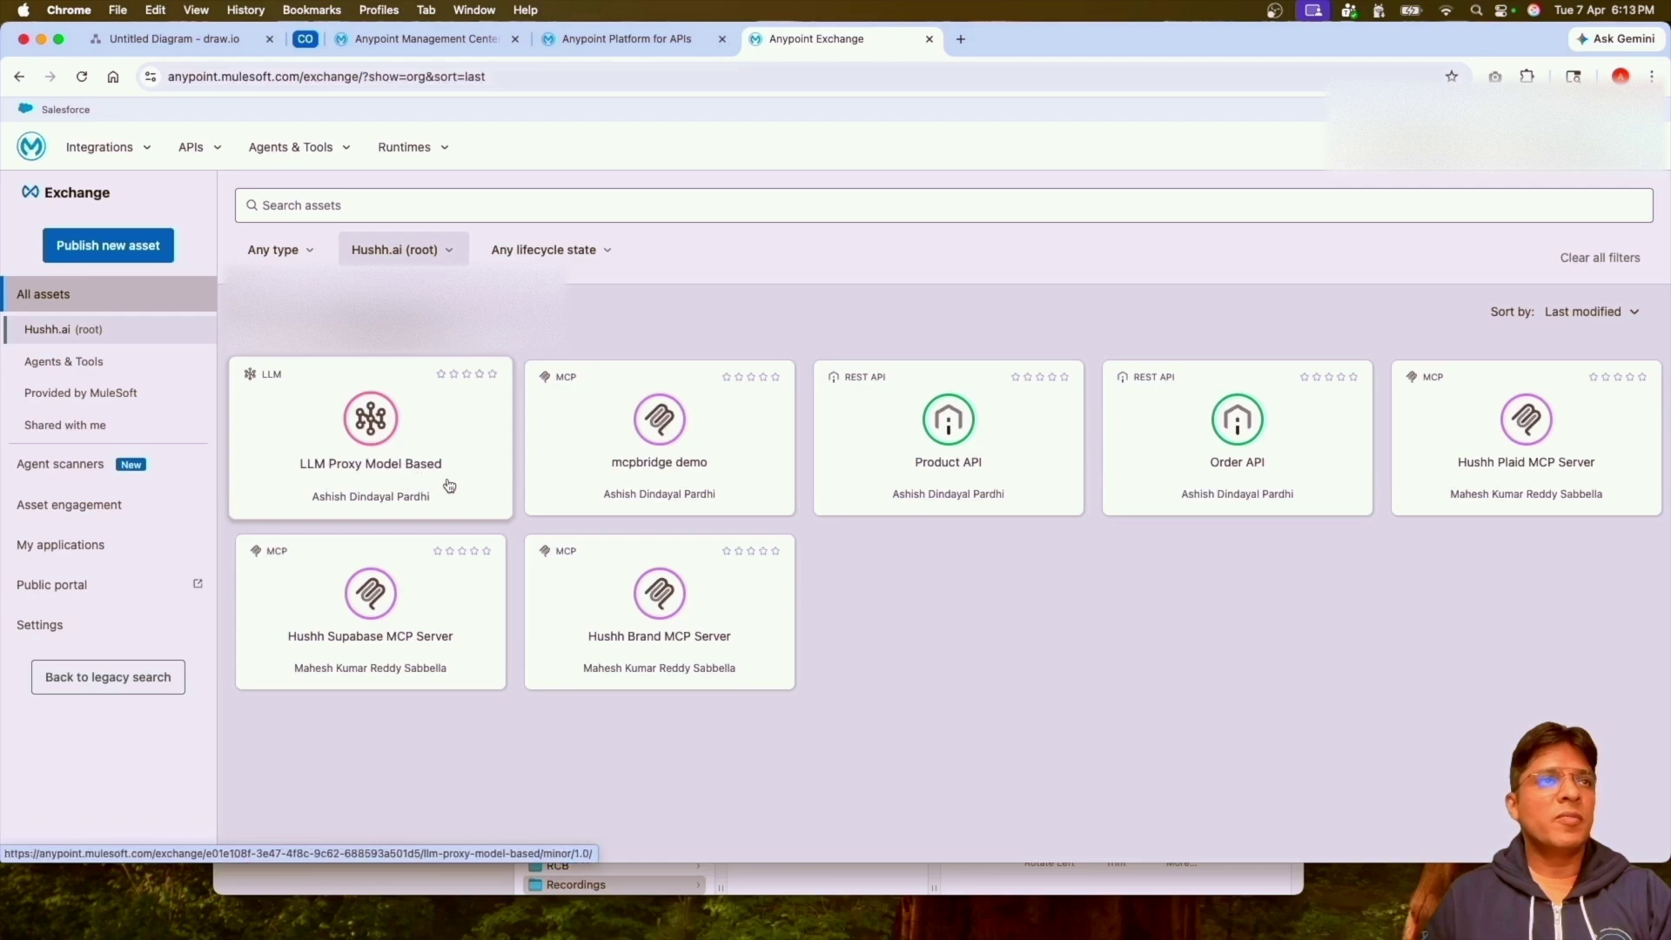
left_click(416, 440)
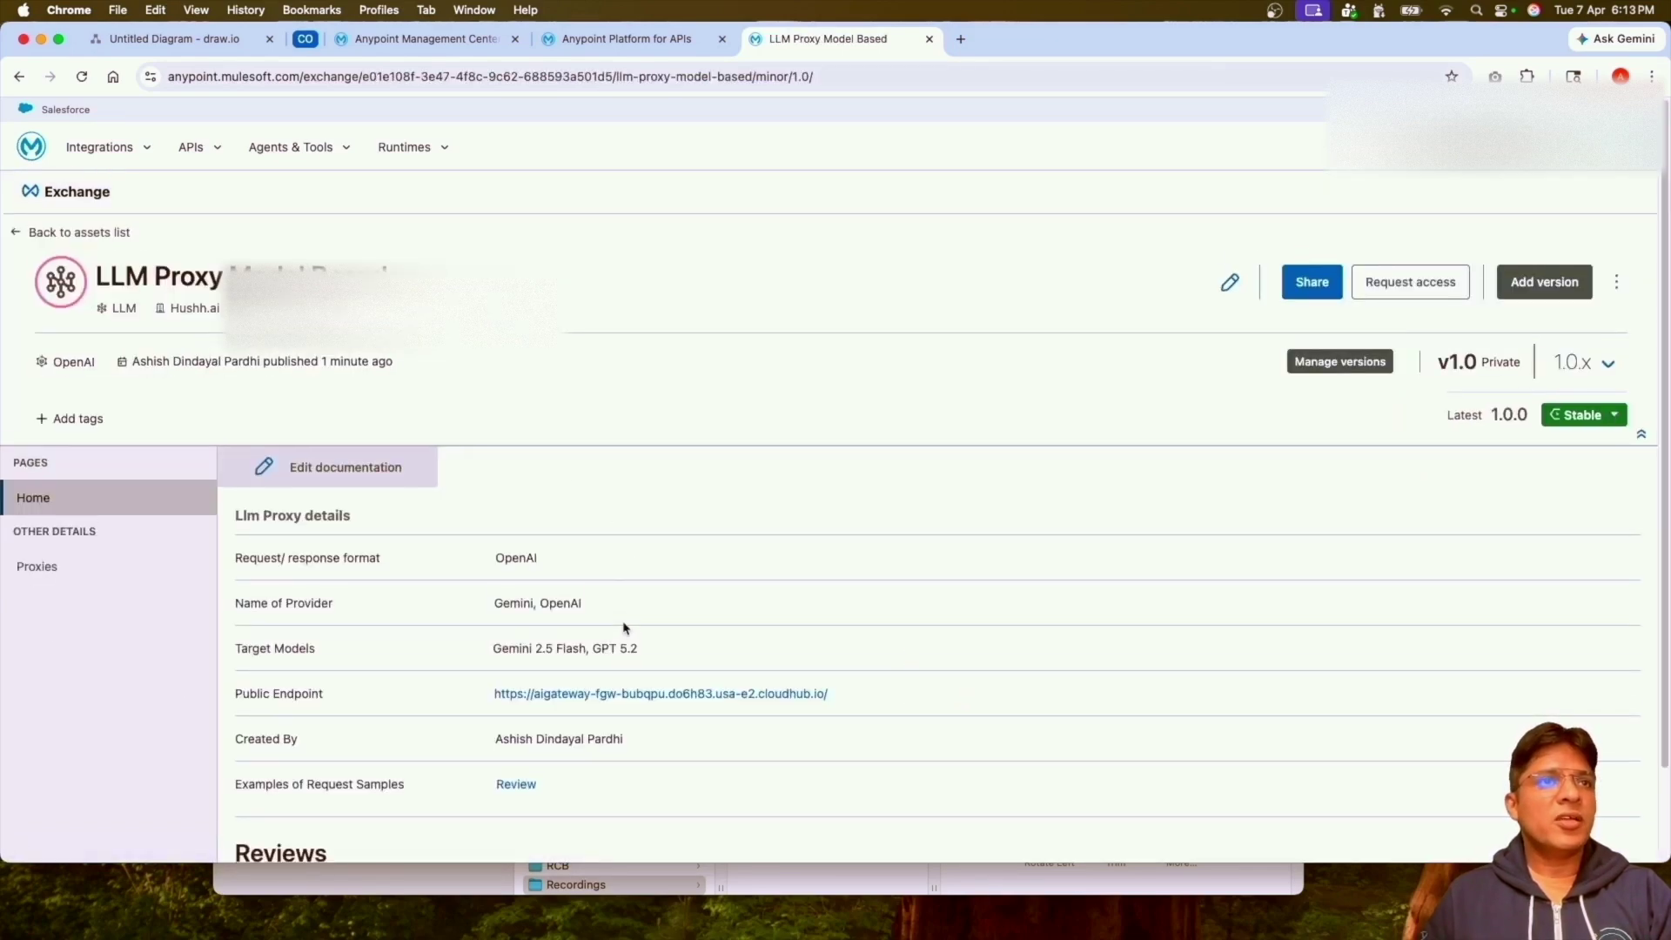
scroll(575, 566, "down", 1)
scroll(581, 658, "down", 2)
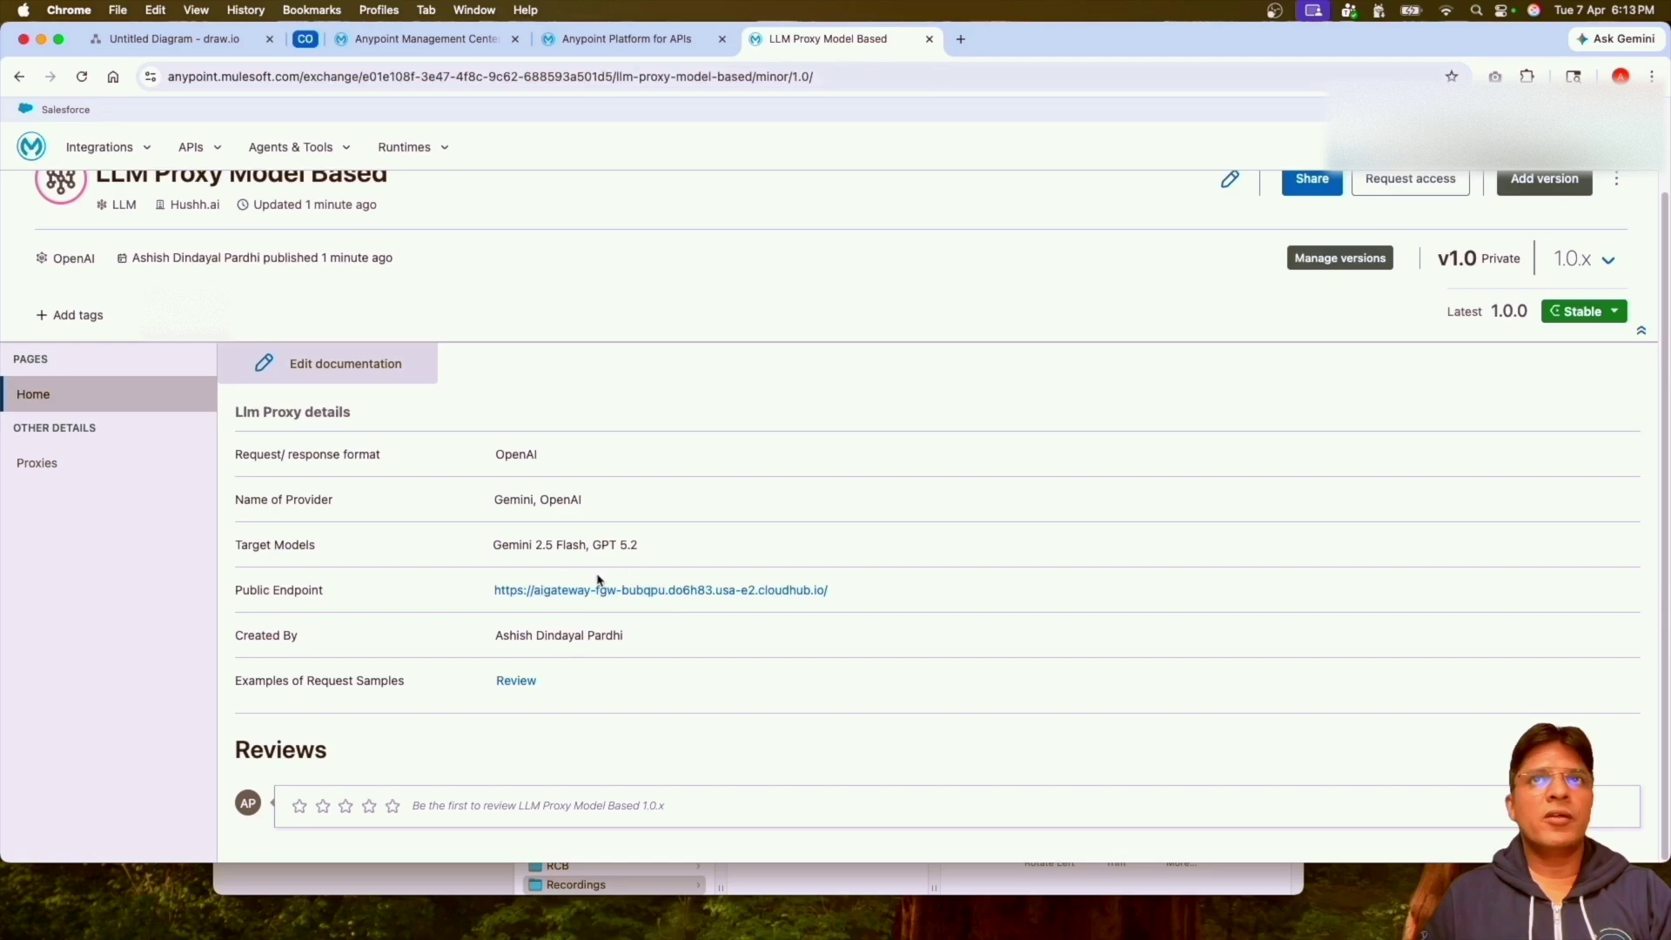
scroll(603, 628, "up", 3)
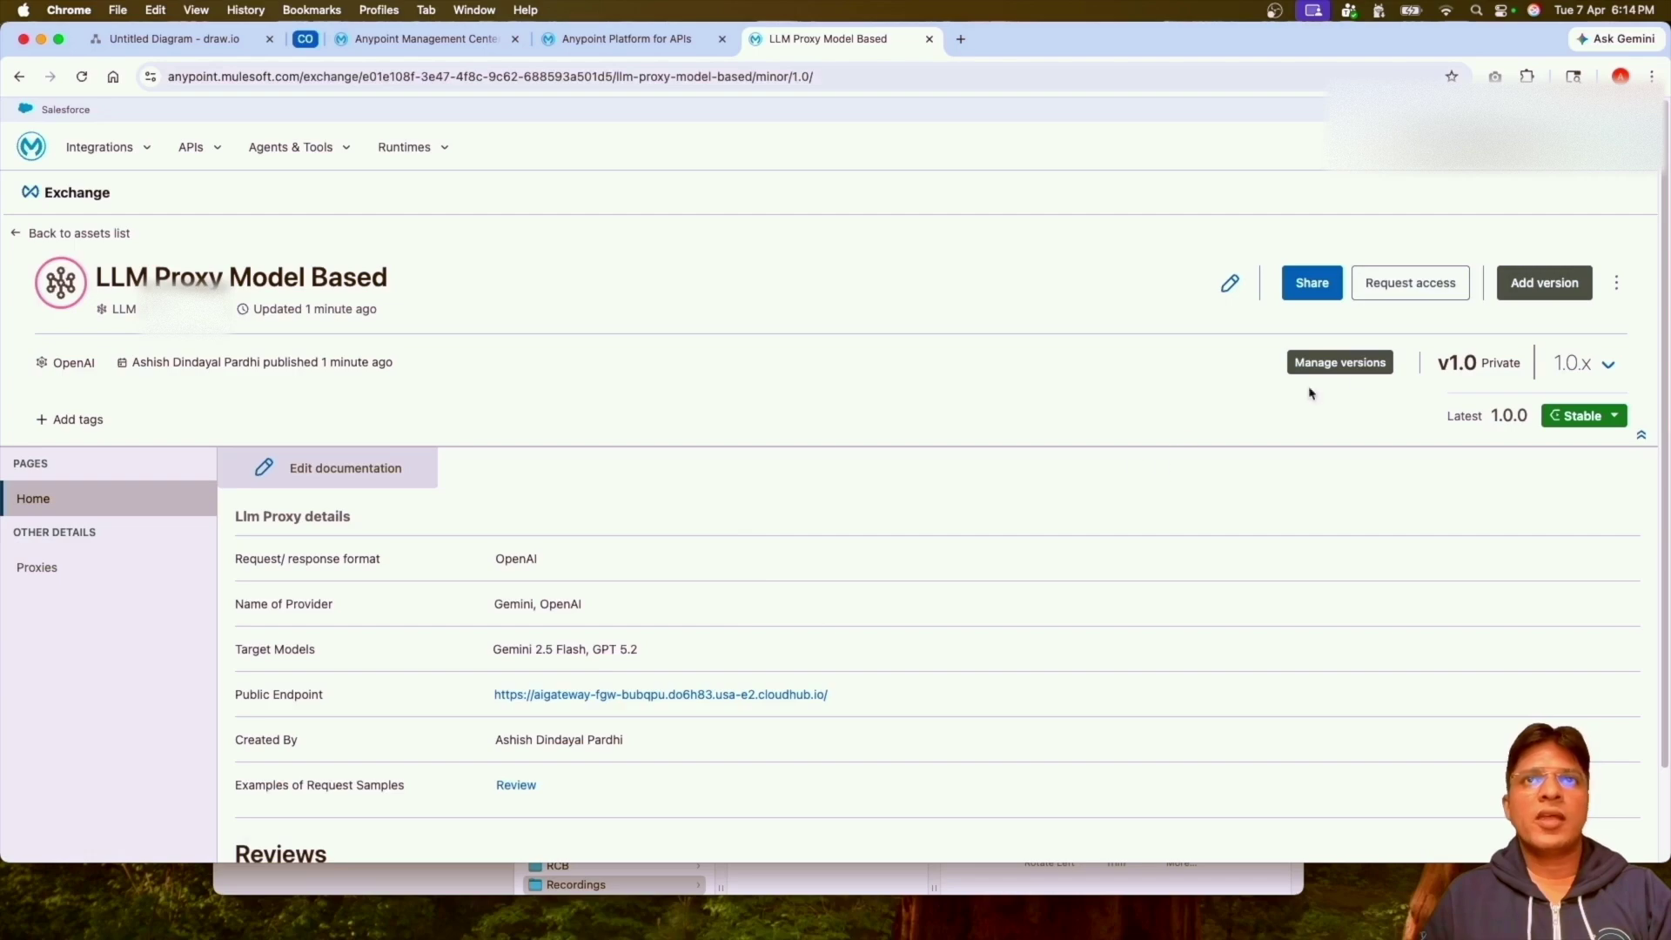
Request access to the Sandbox v1.0 proxy for the LLM Proxy Testing application and close the approval.
left_click(1410, 287)
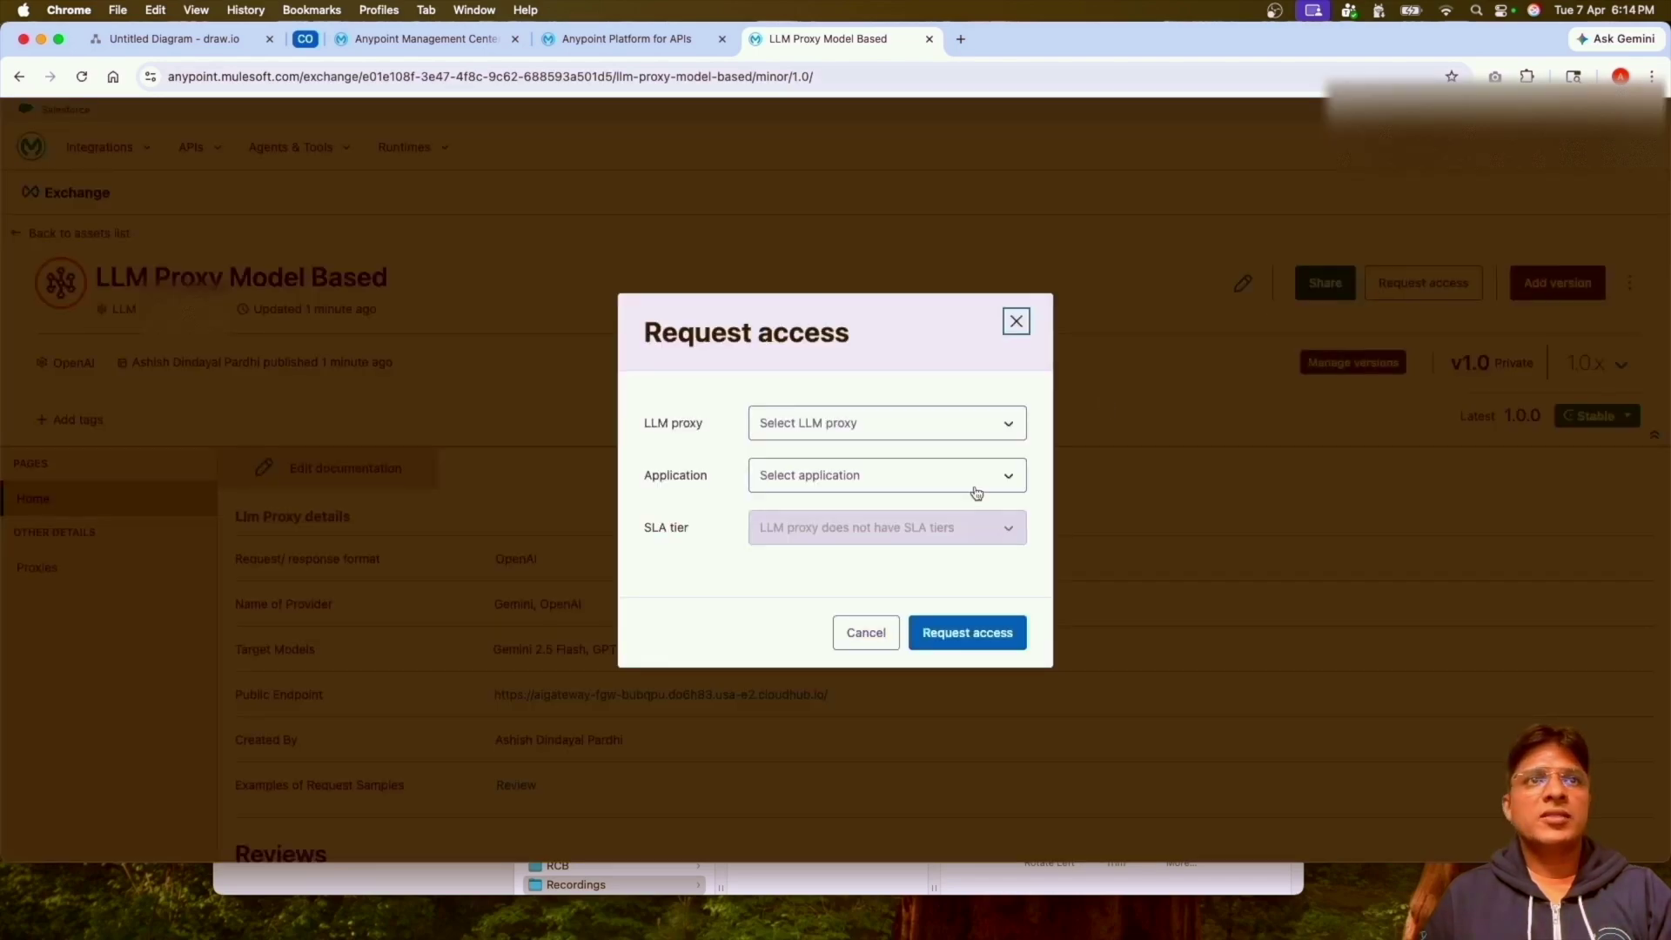
left_click(1002, 430)
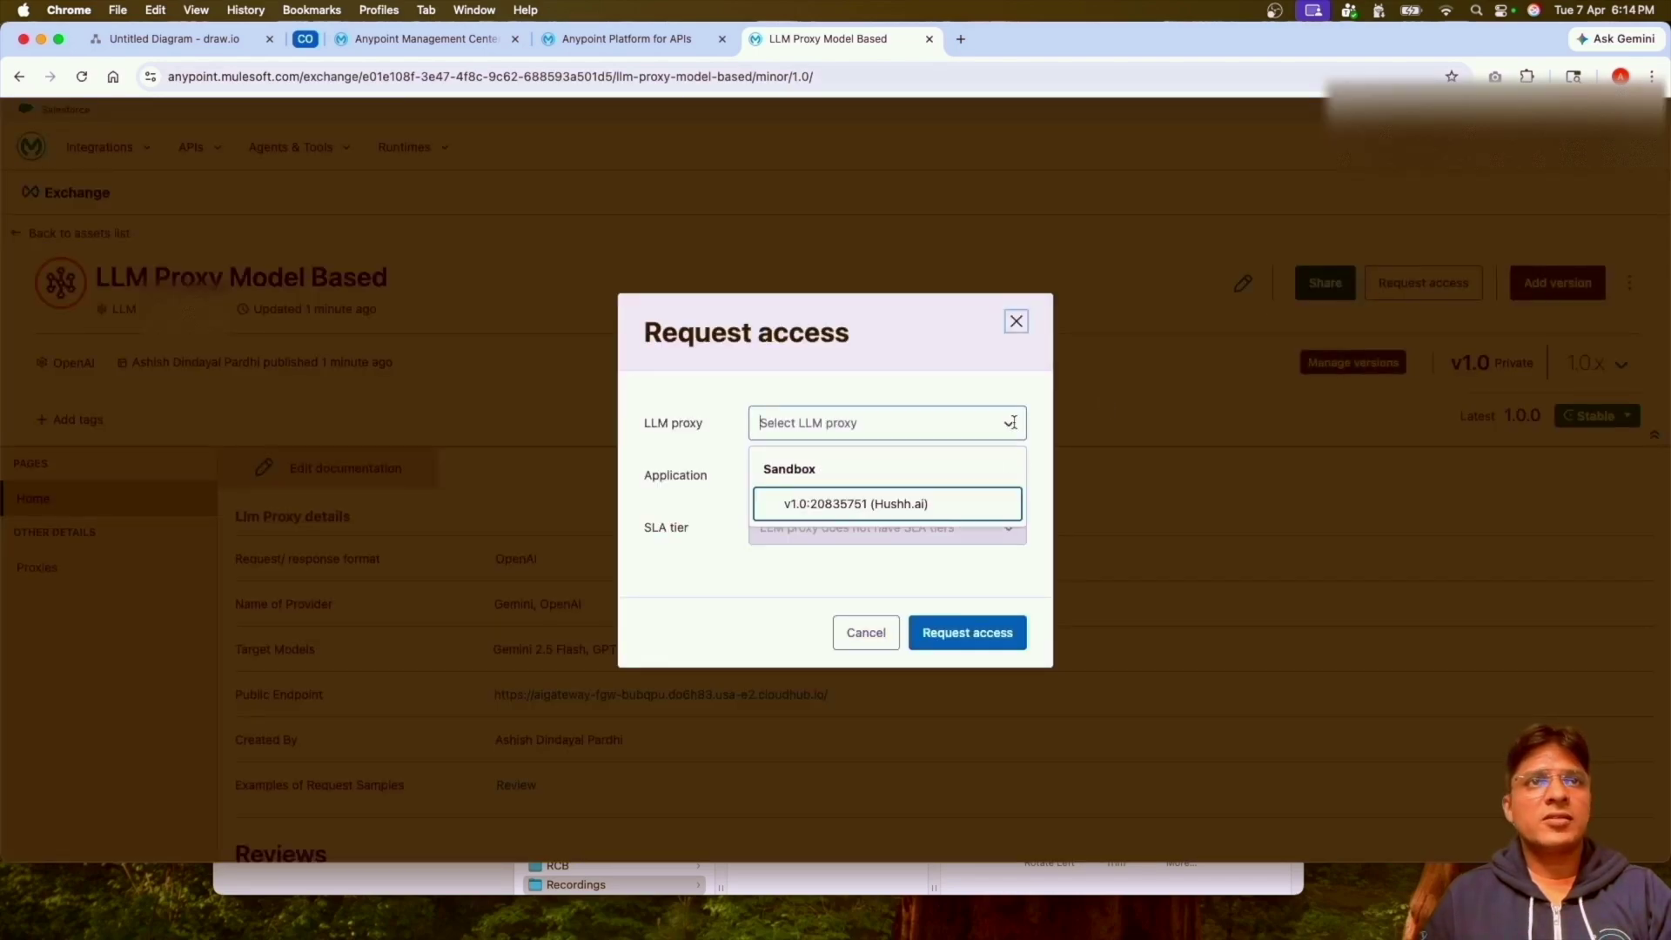
left_click(843, 502)
left_click(1005, 475)
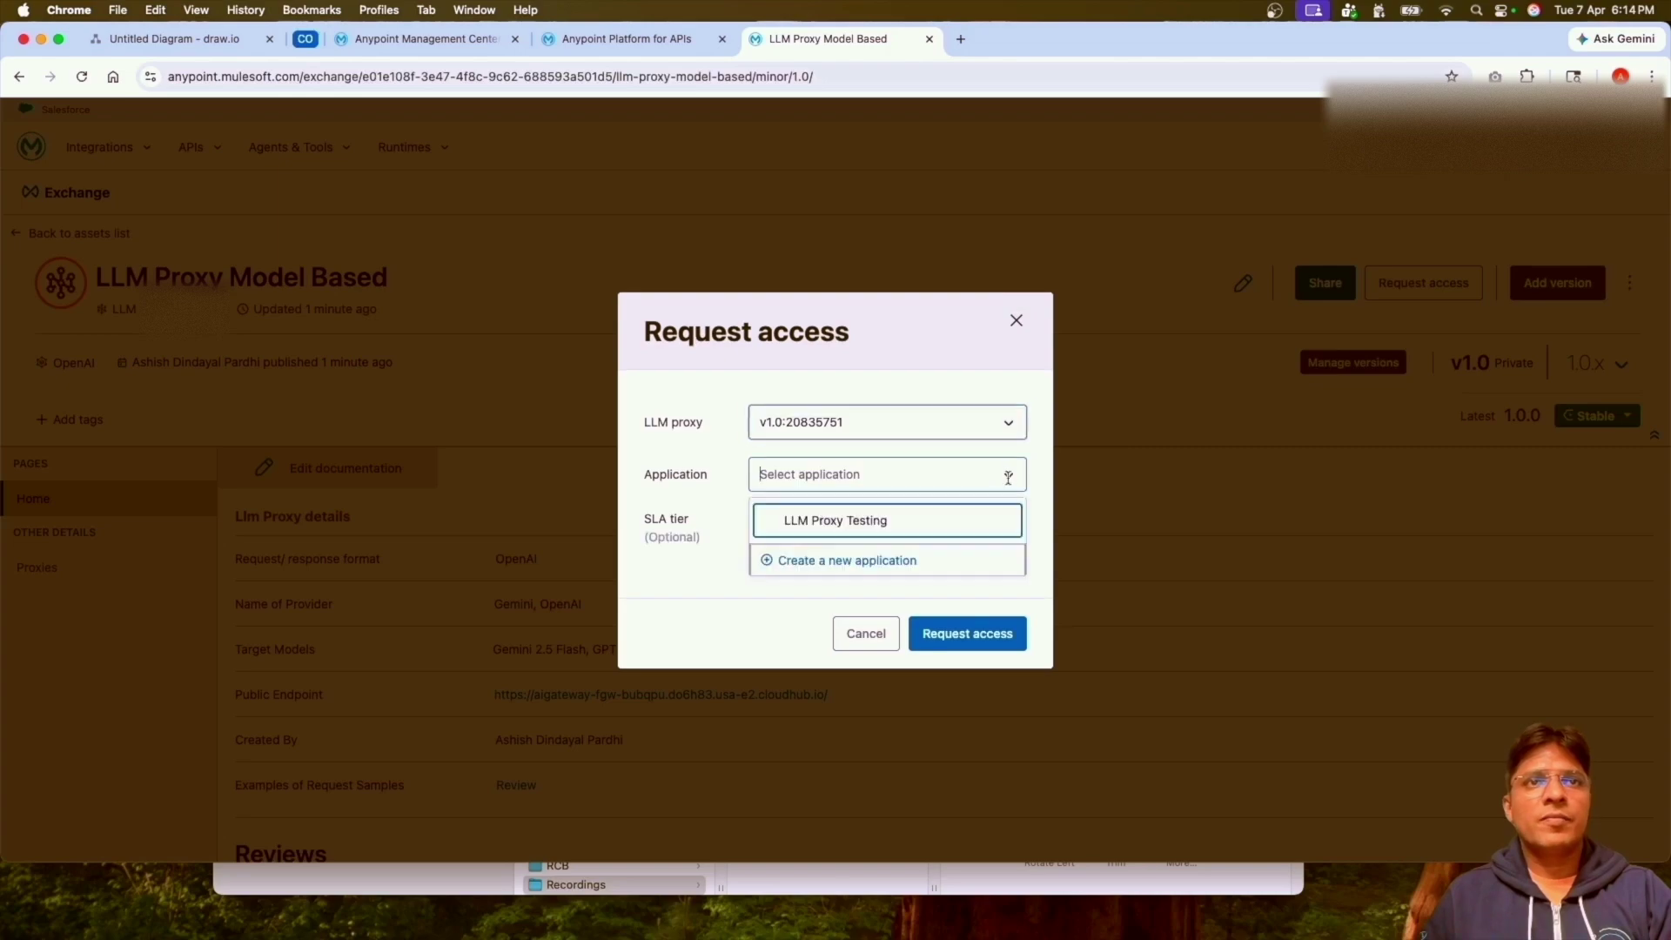
left_click(868, 526)
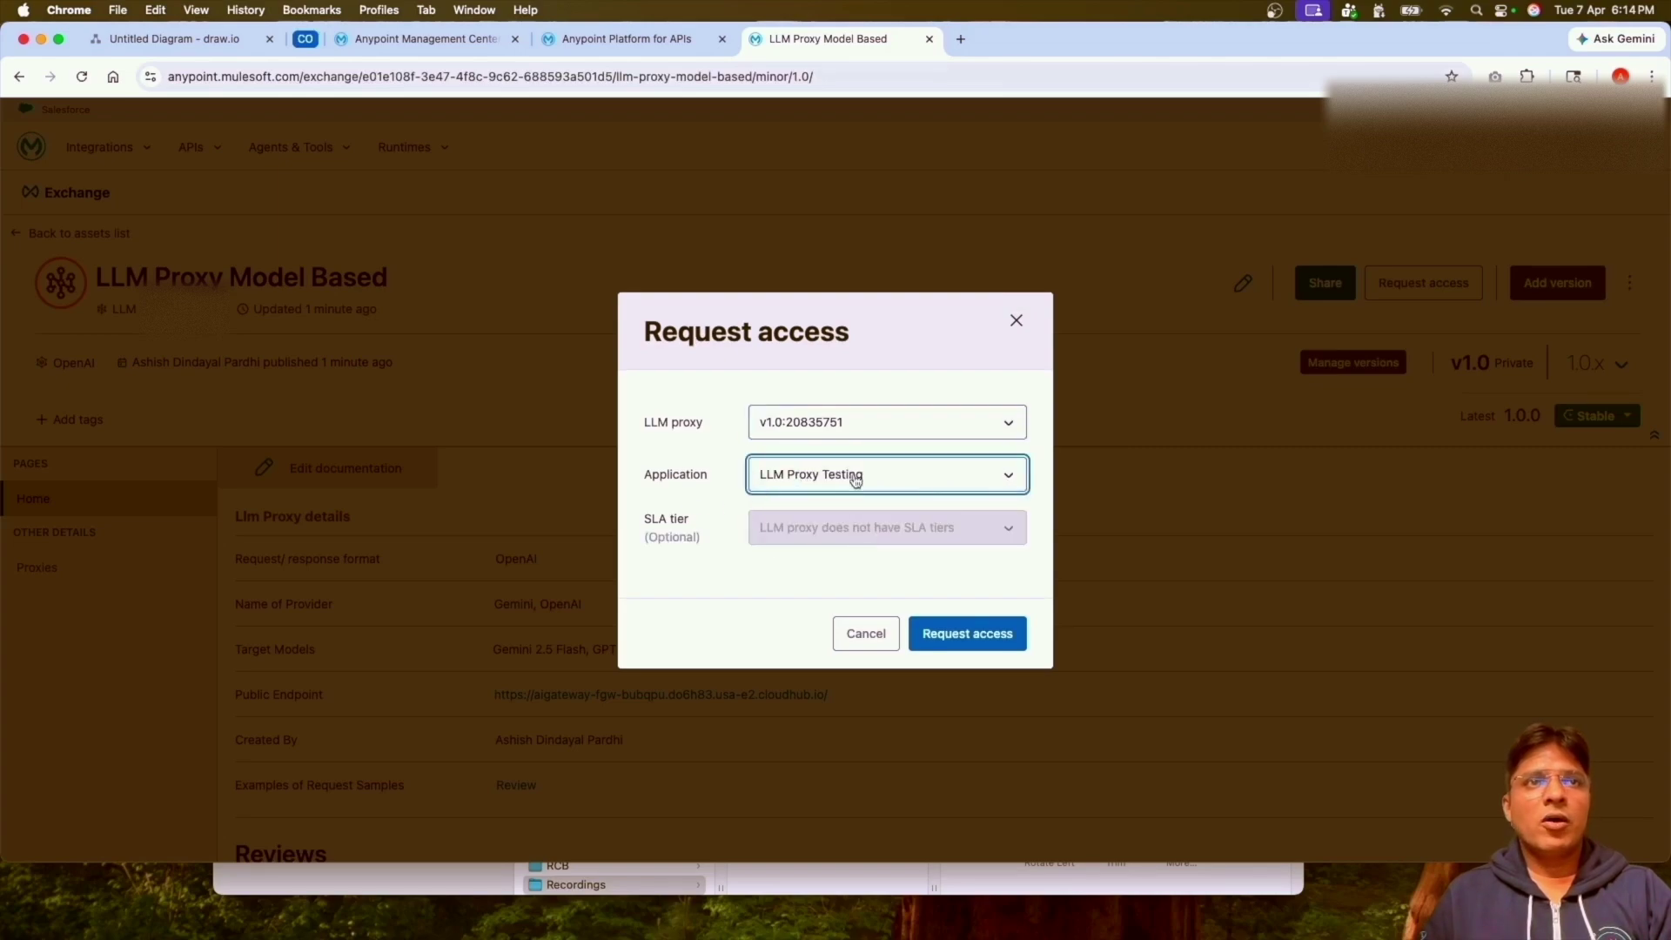
left_click(981, 637)
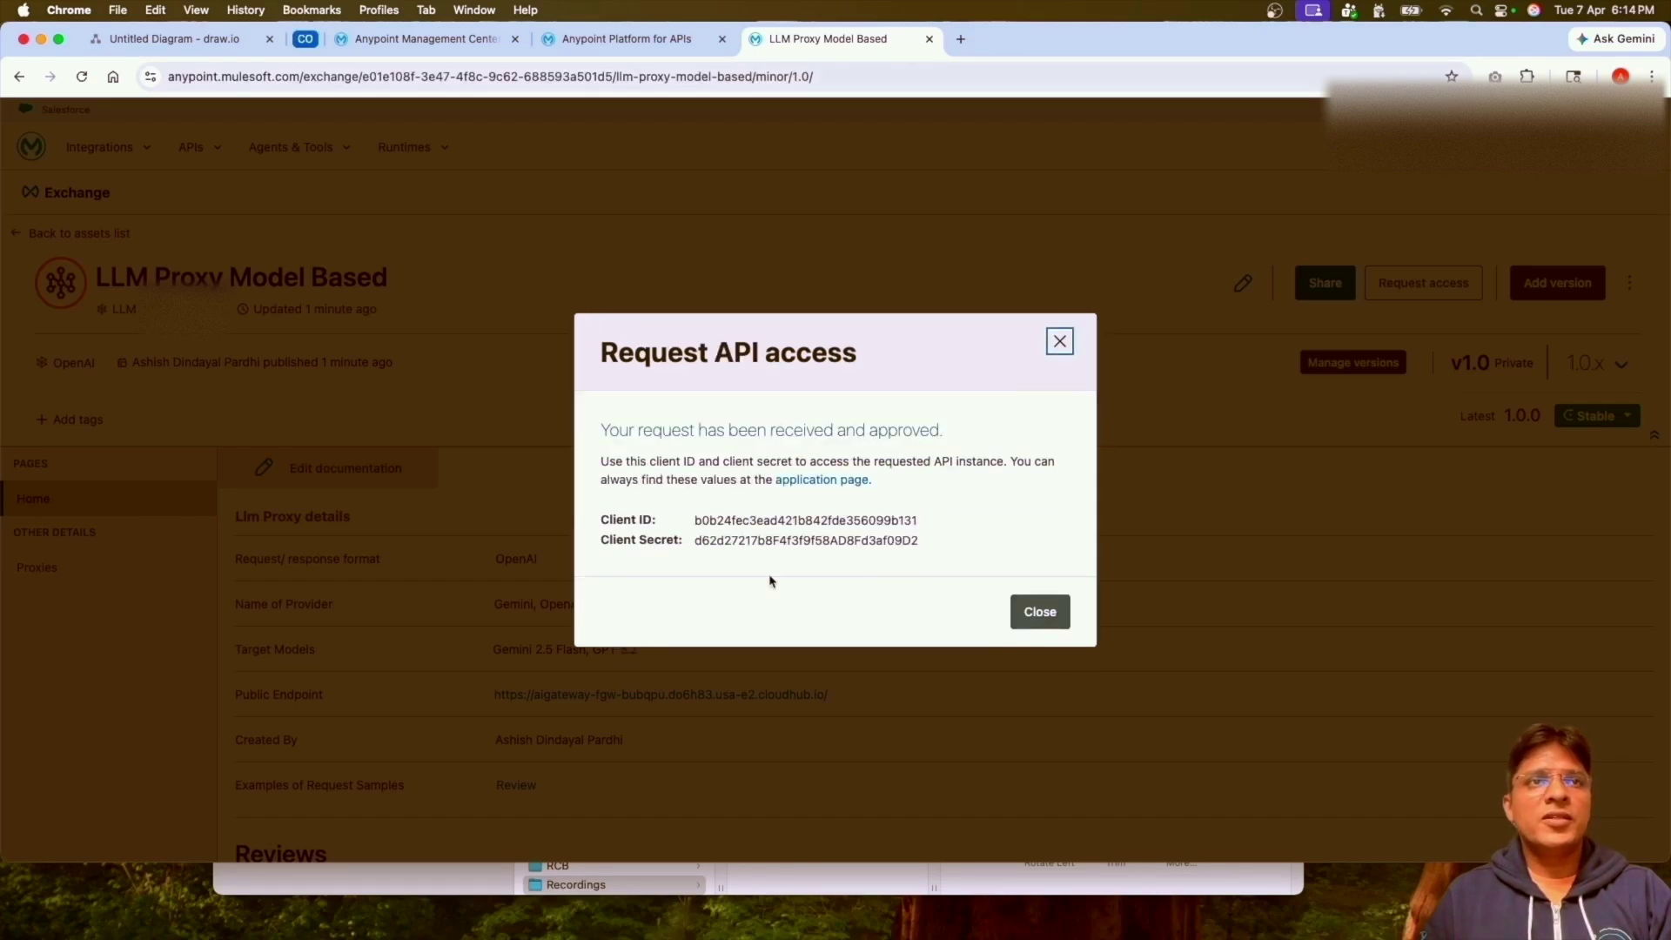
left_click(1060, 342)
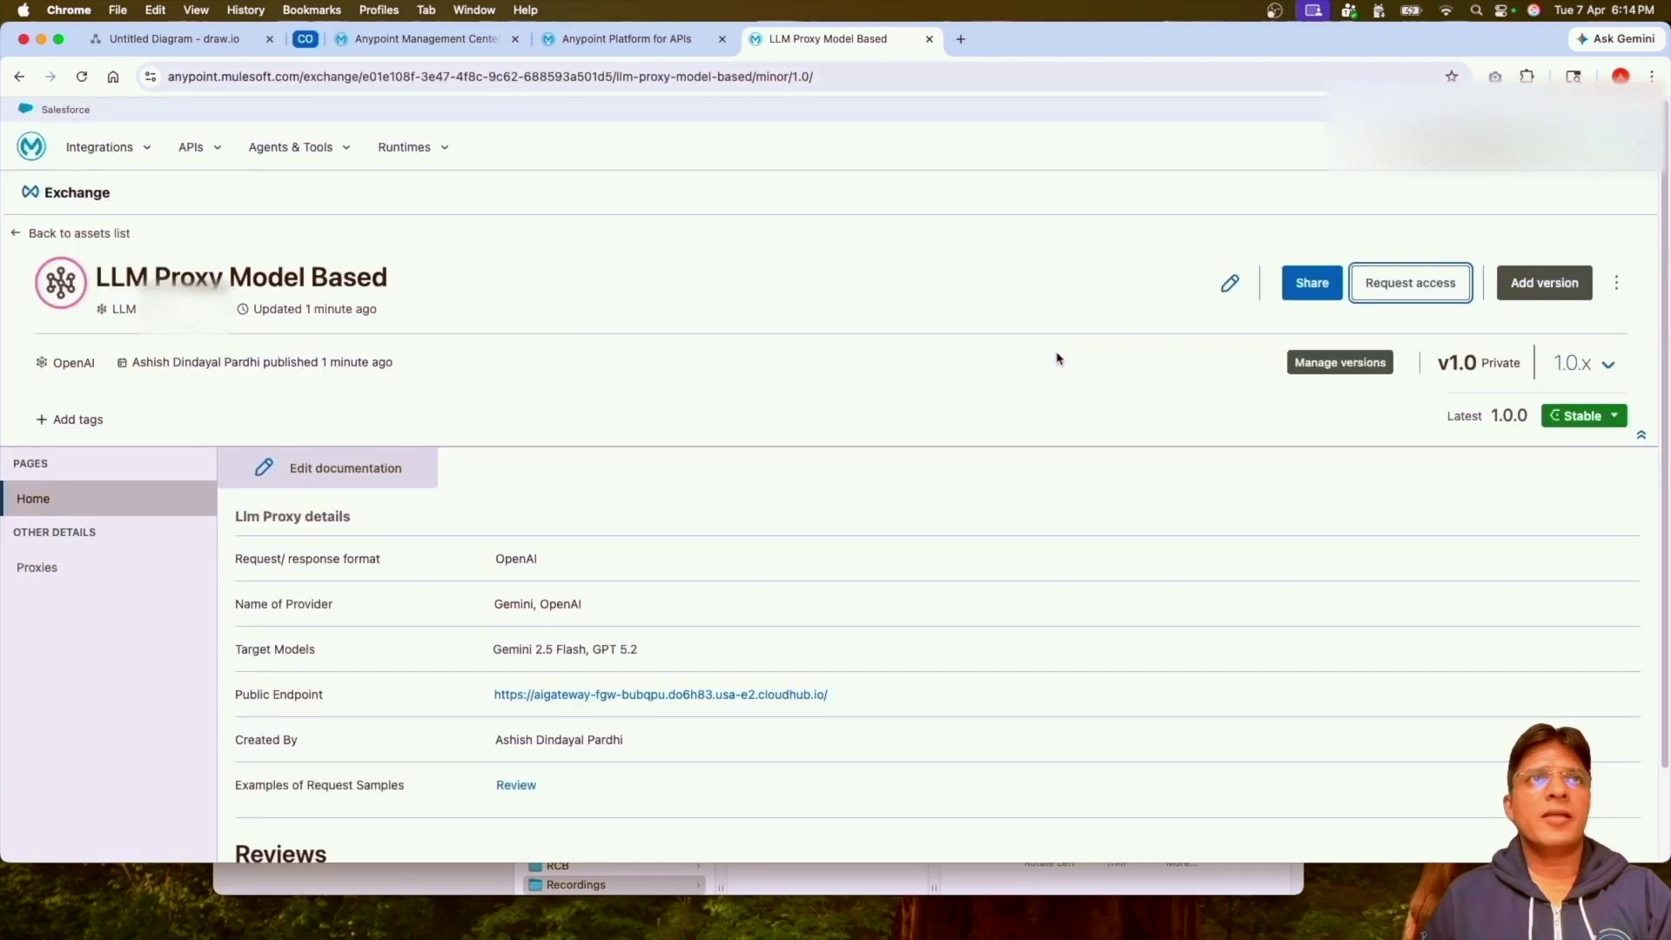
Review the proxy's inbound AI policies and its gemini and openai outbound policies, then return to the summary.
left_click(644, 48)
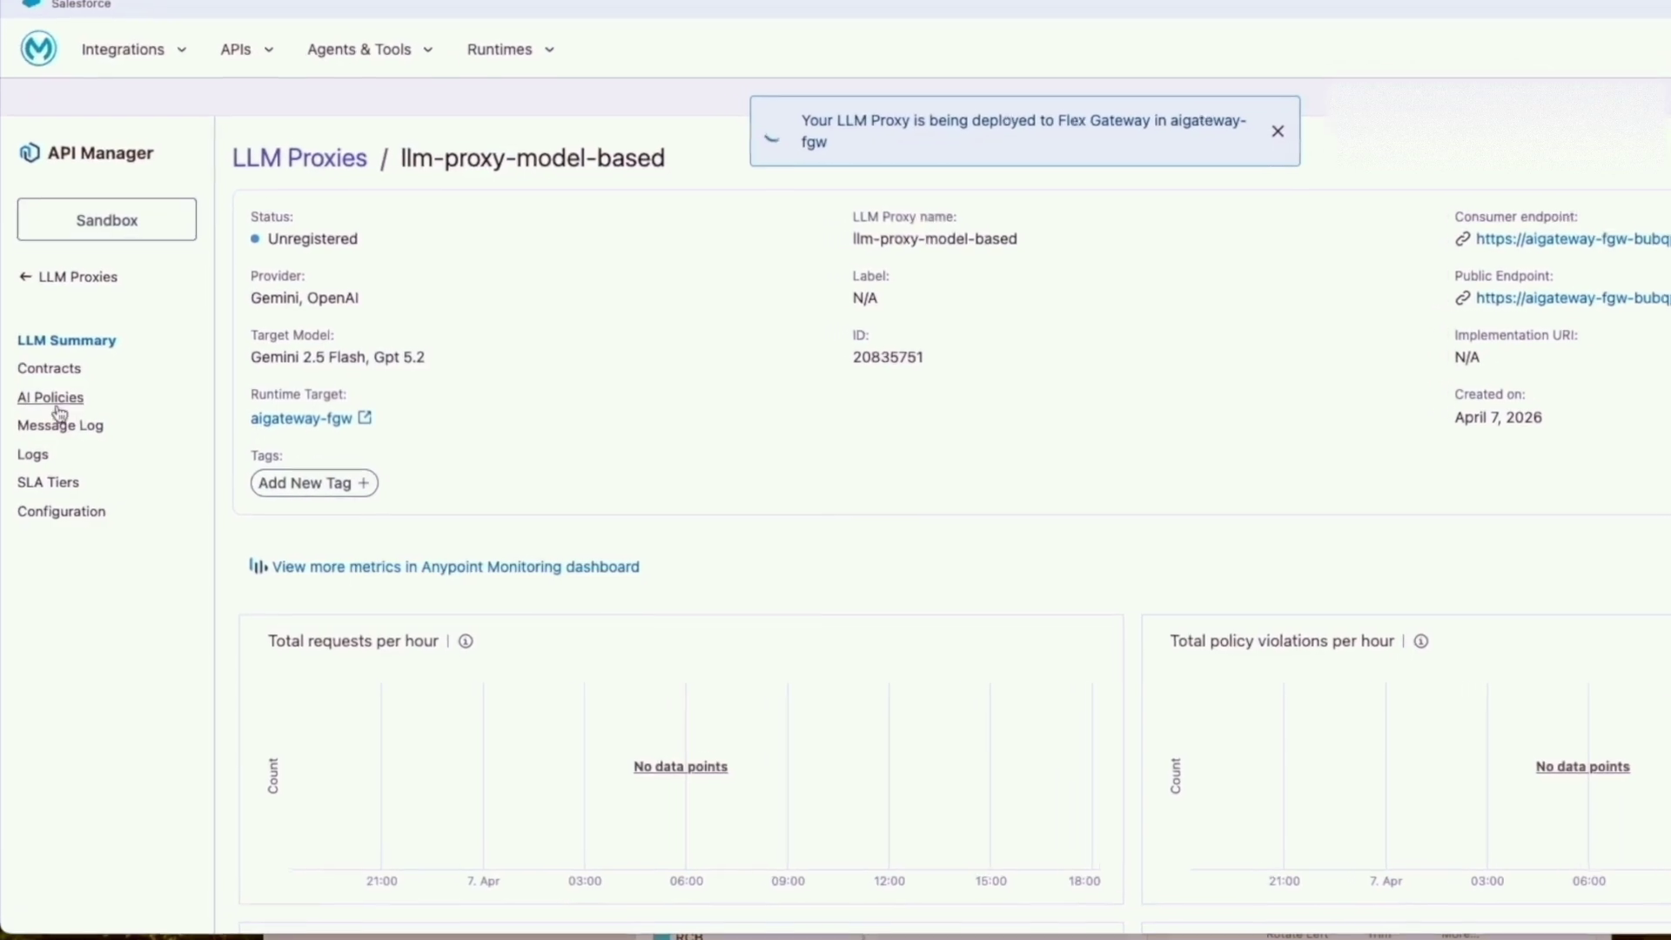
left_click(48, 409)
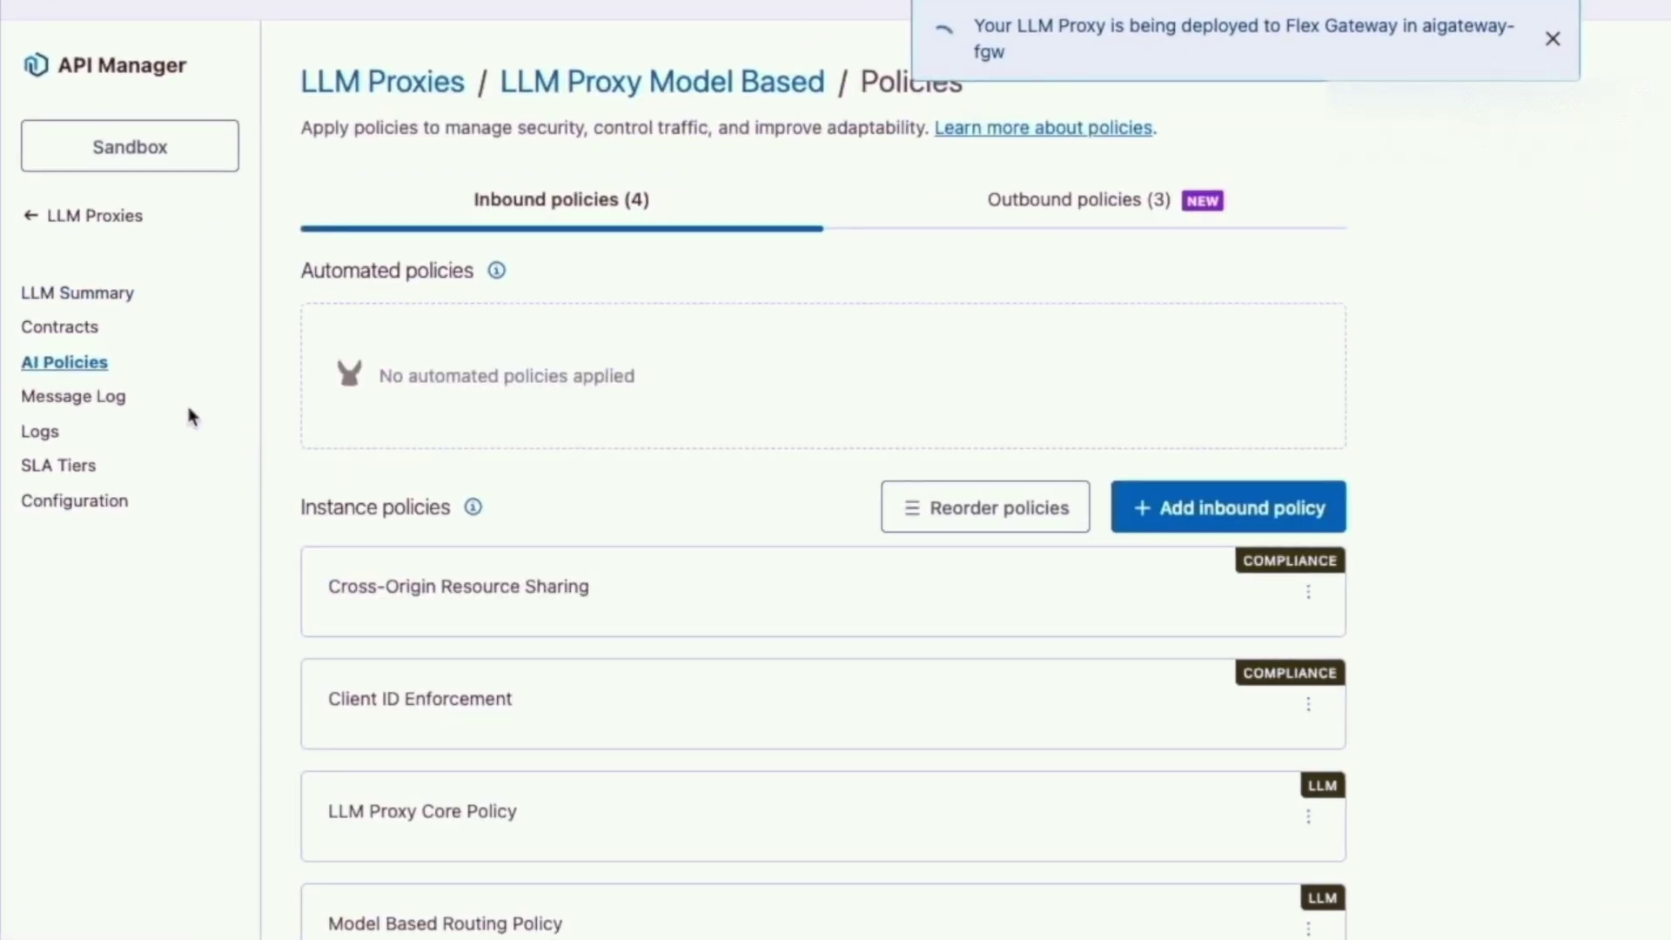
scroll(759, 759, "down", 1)
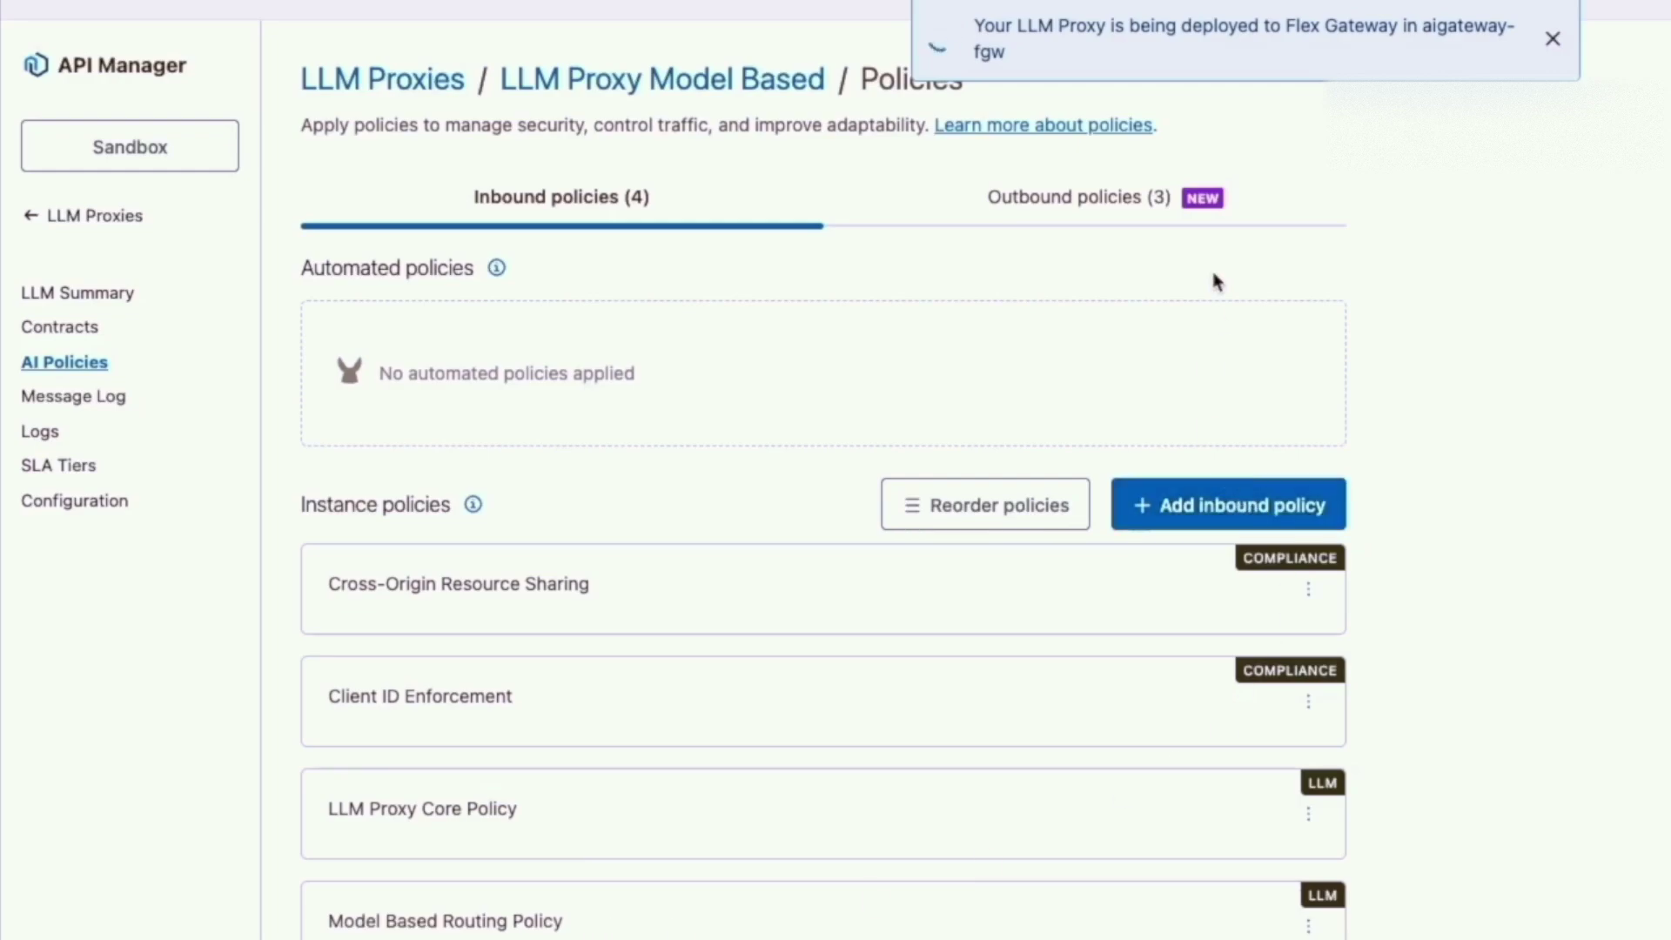
left_click(1125, 203)
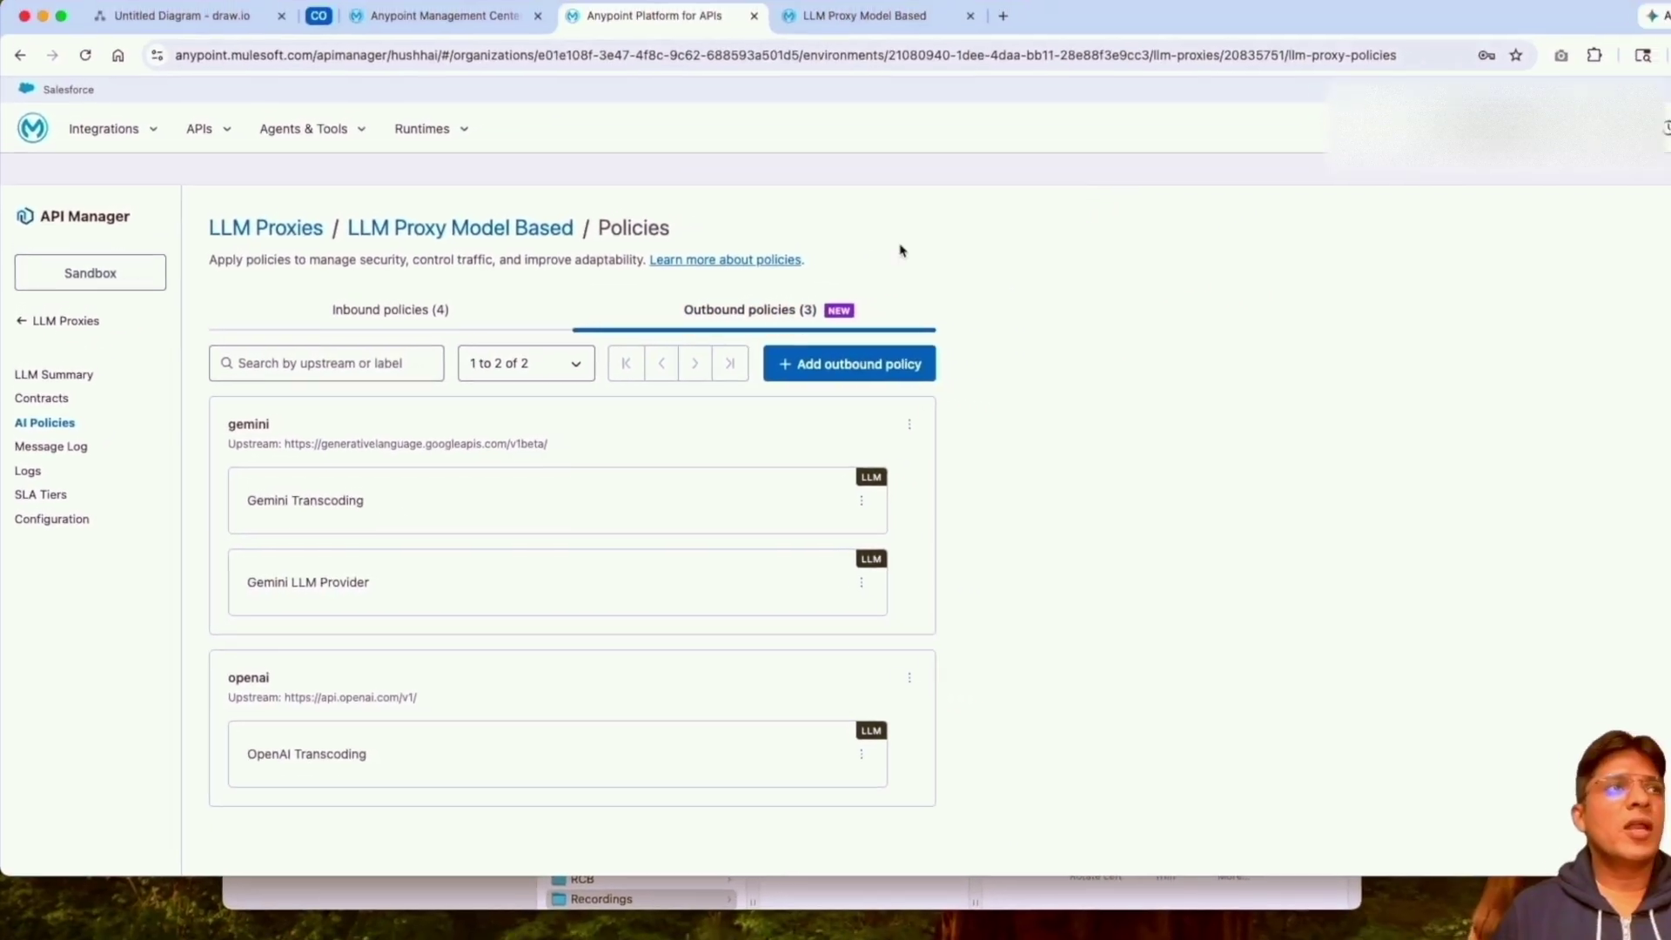
left_click(56, 378)
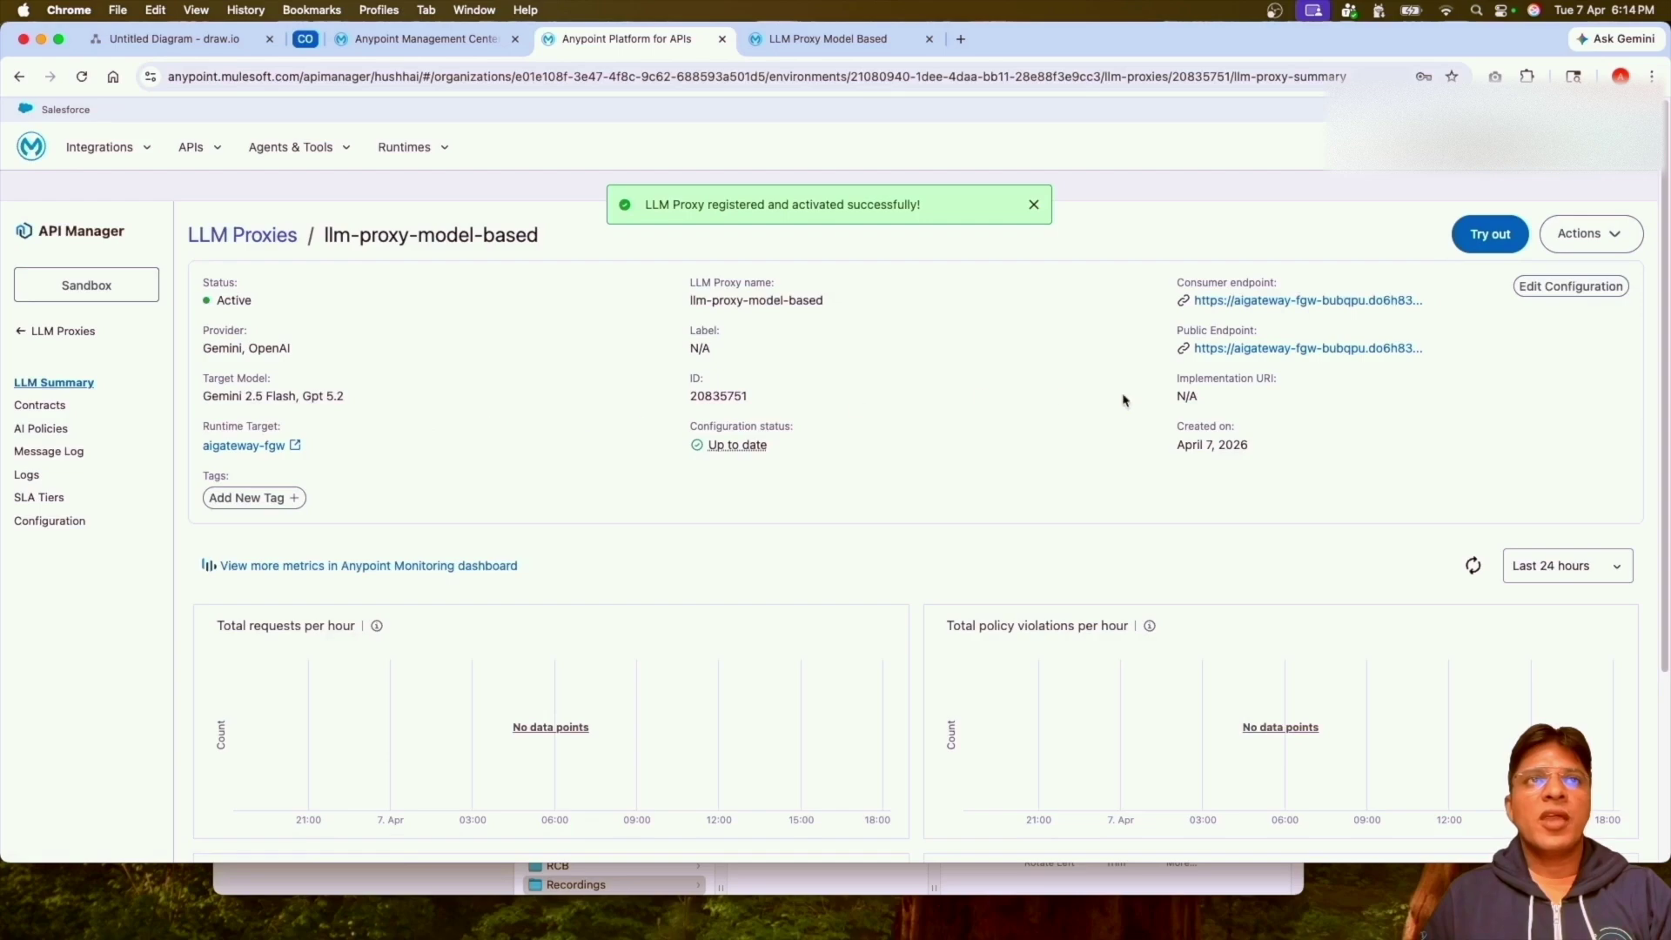
Open the proxy test console and paste the client ID and client secret header values.
left_click(1492, 235)
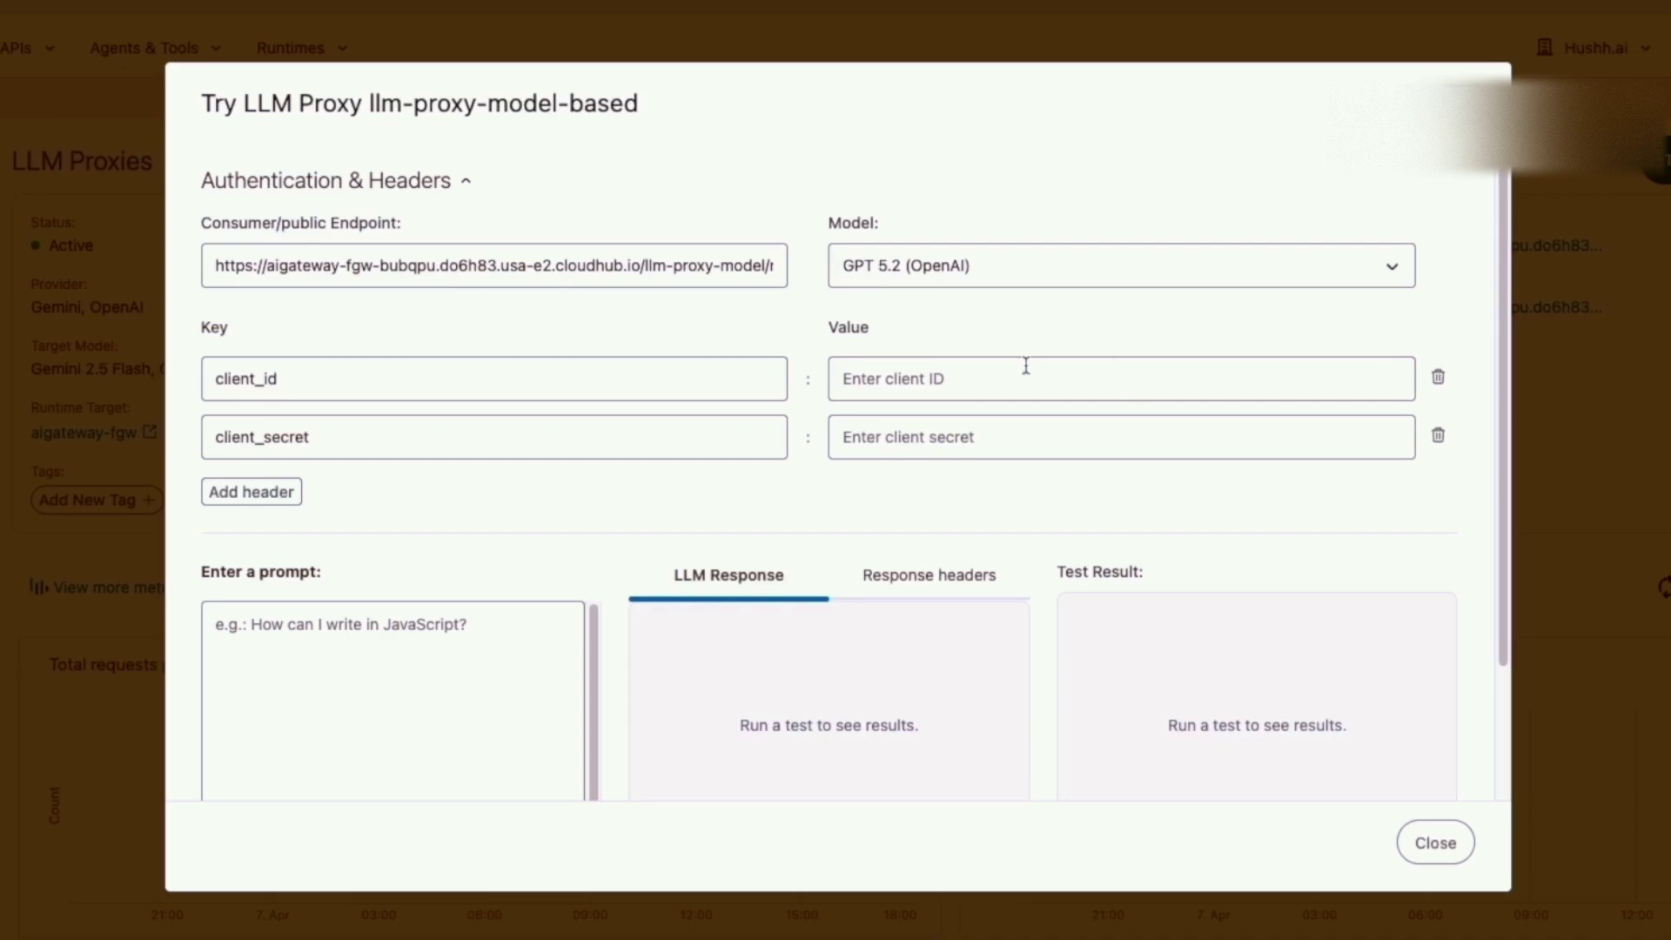
left_click(993, 378)
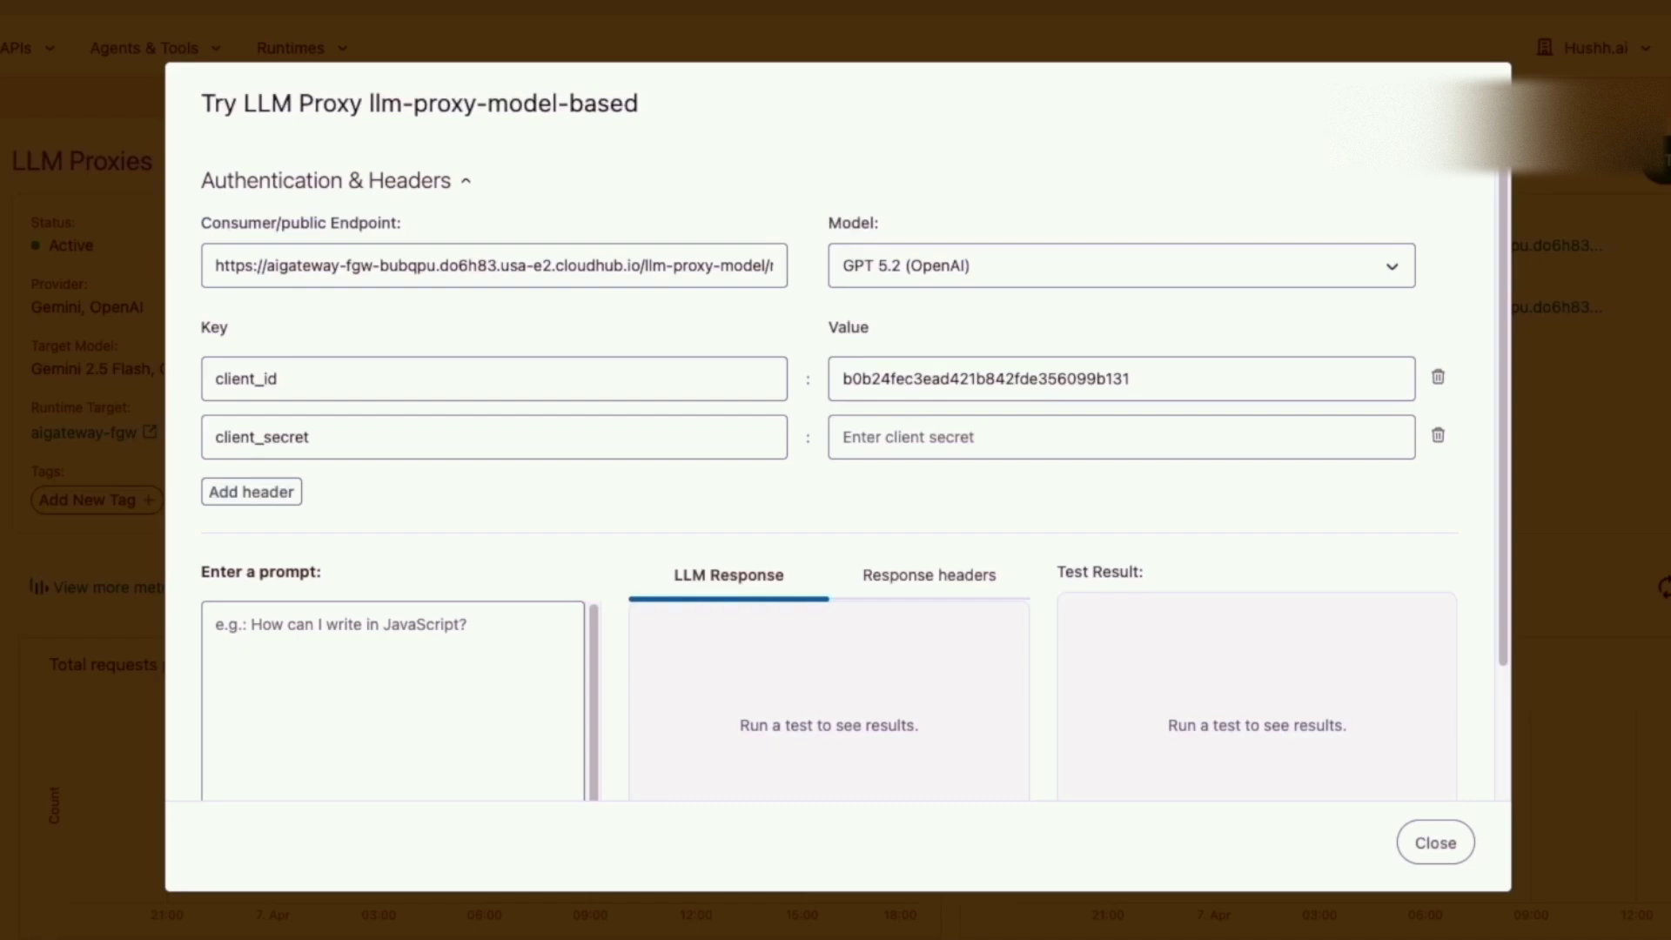
left_click(1086, 449)
key("ctrl+v")
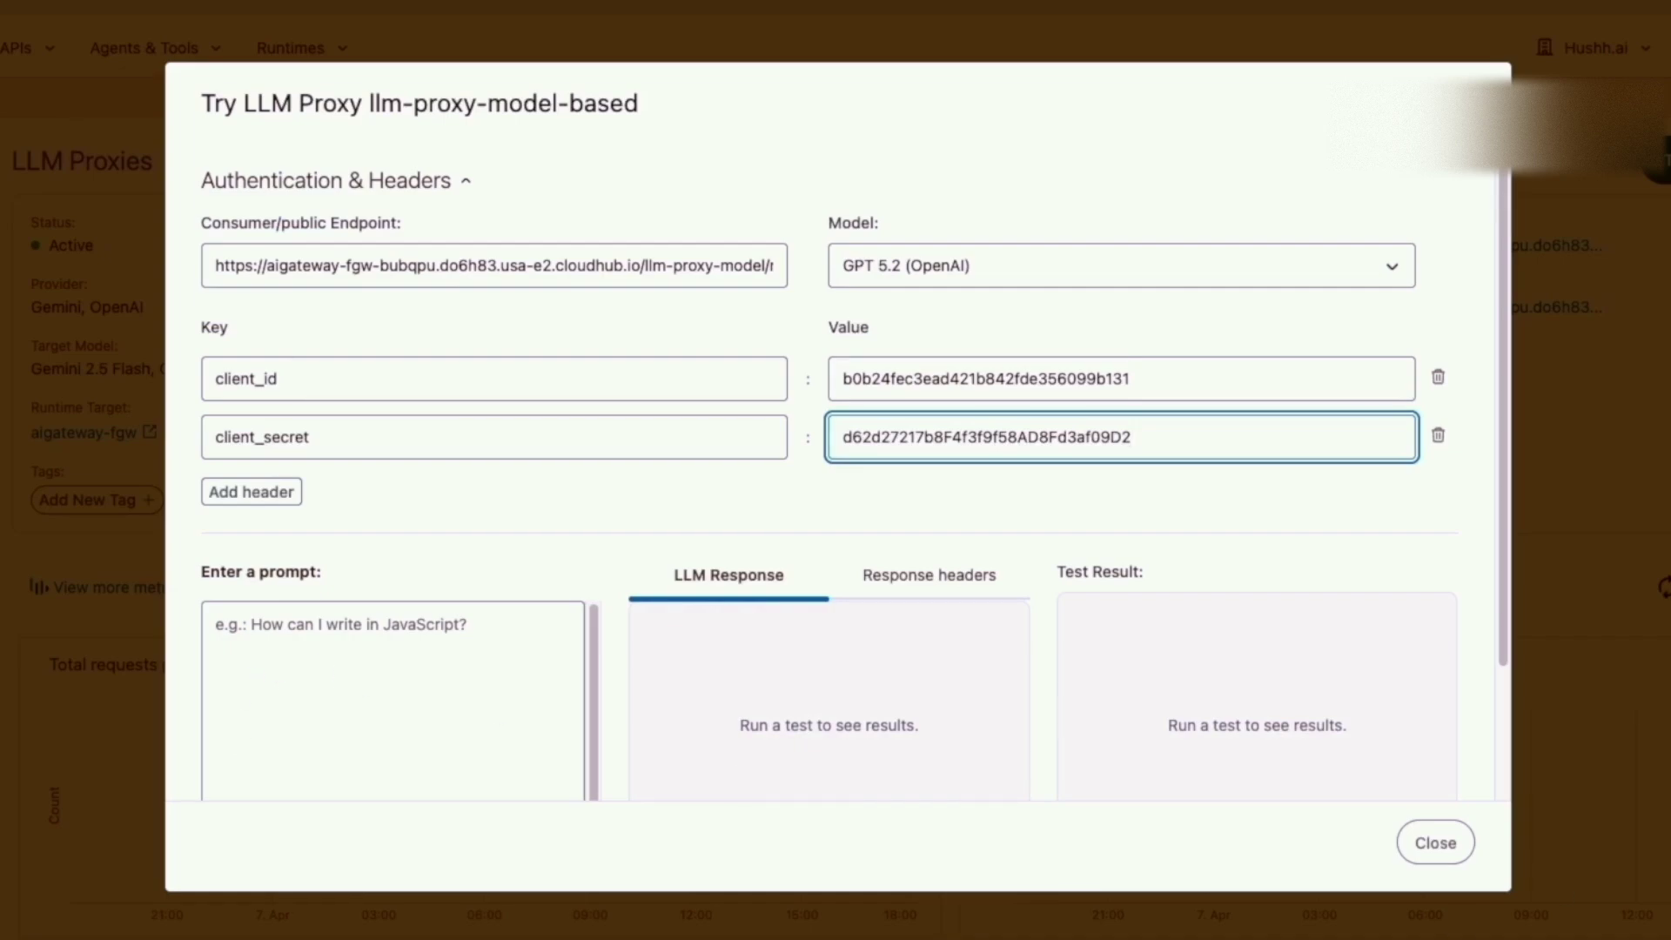
key("Tab")
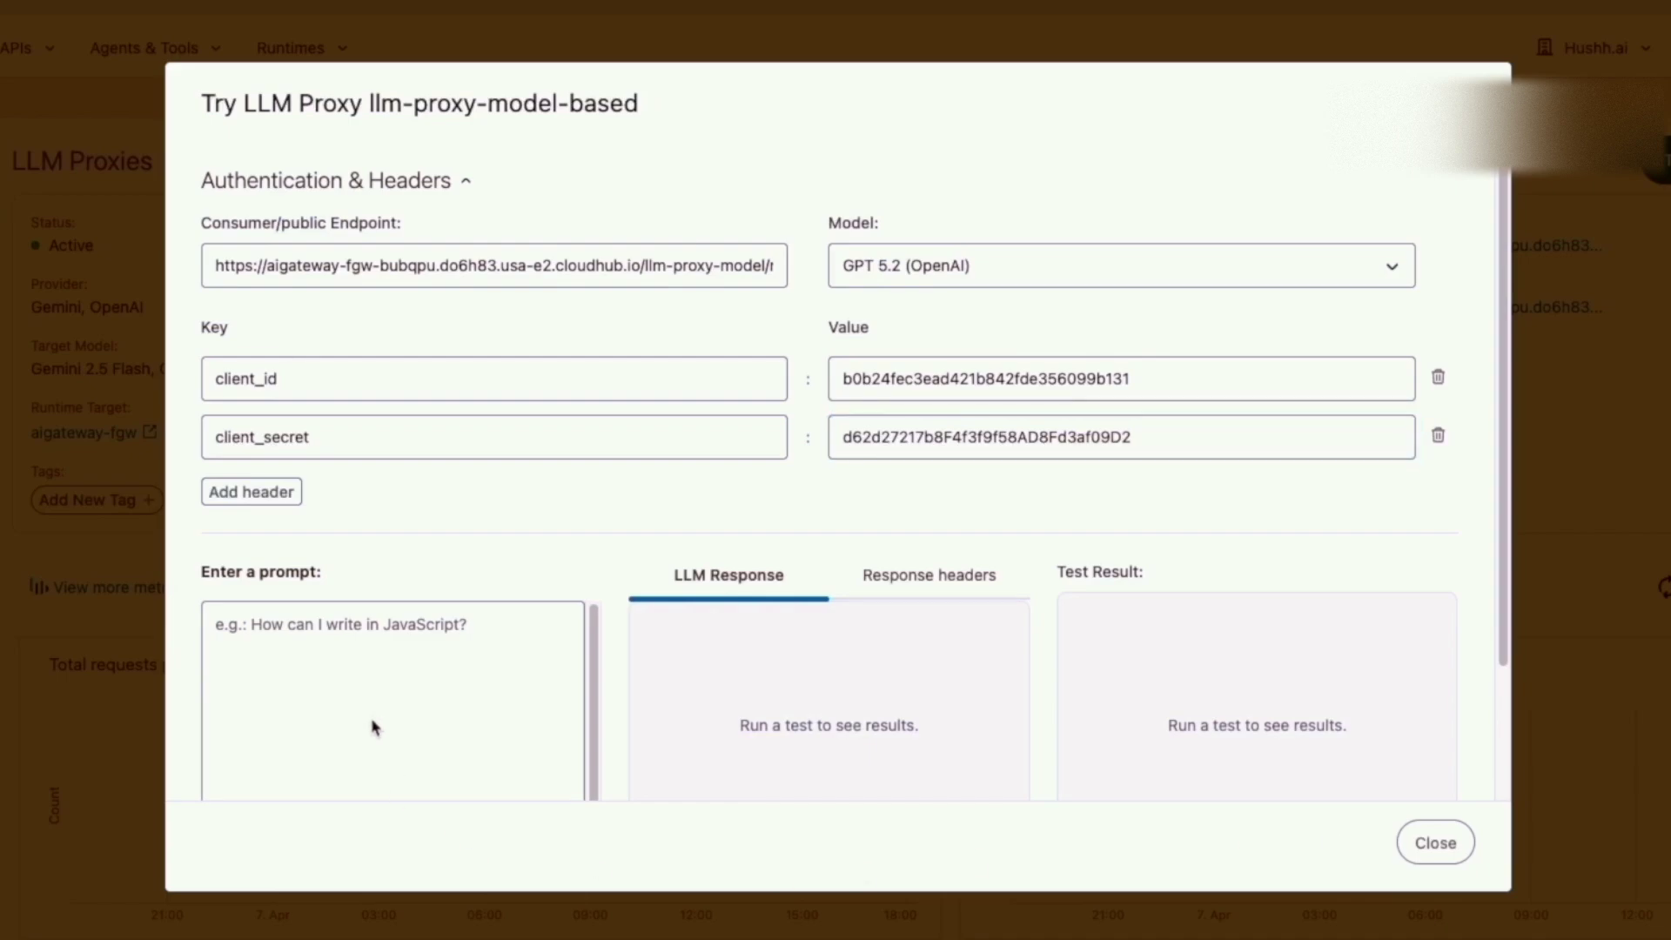
Paste the prompt 'write java program for hello world' as the test message.
left_click(383, 688)
type("\"write java program for hello world\"")
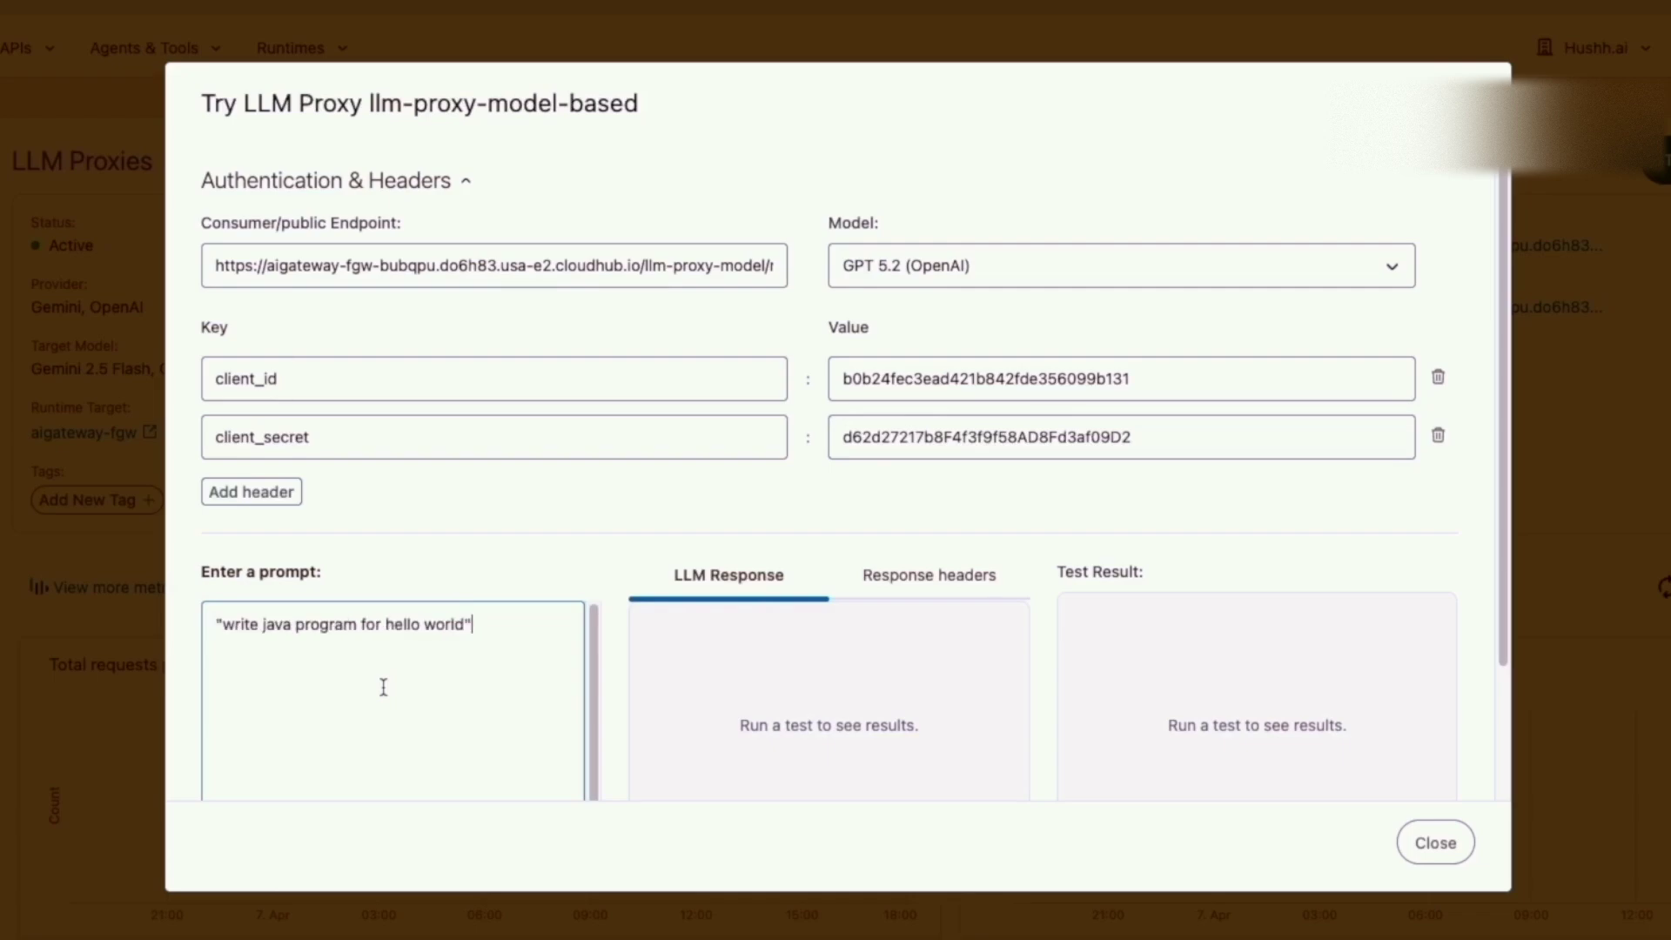
scroll(1016, 690, "down", 2)
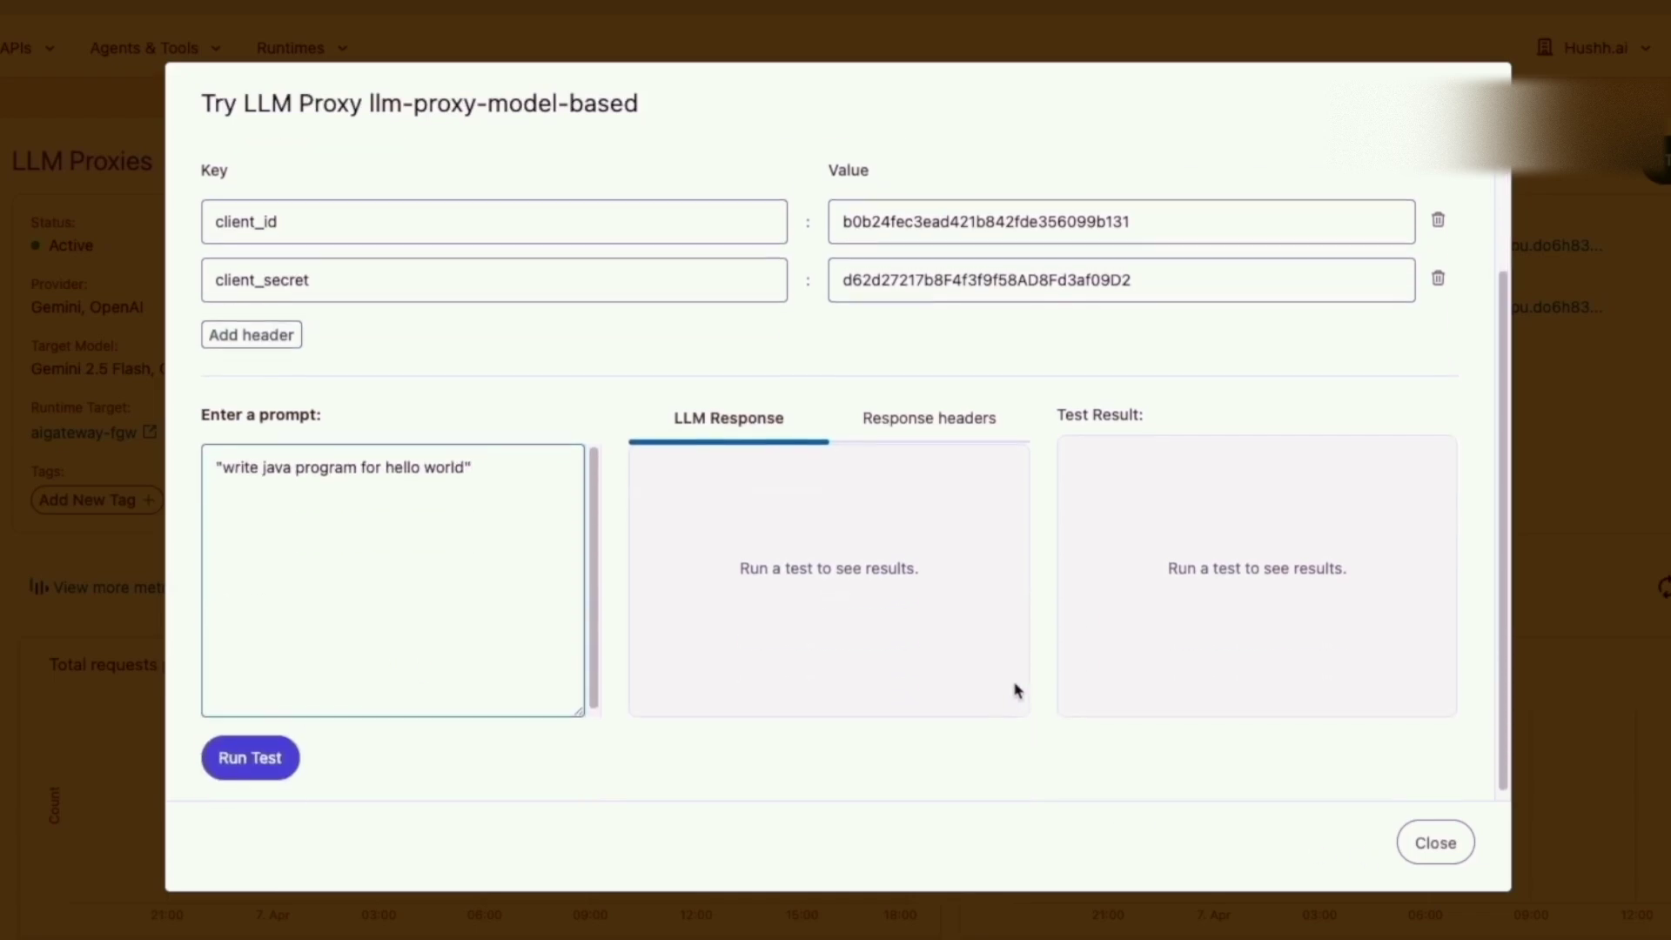
Run the test with GPT 5.2 and mark the outcome showing the openai gpt-5.2 match.
left_click(259, 752)
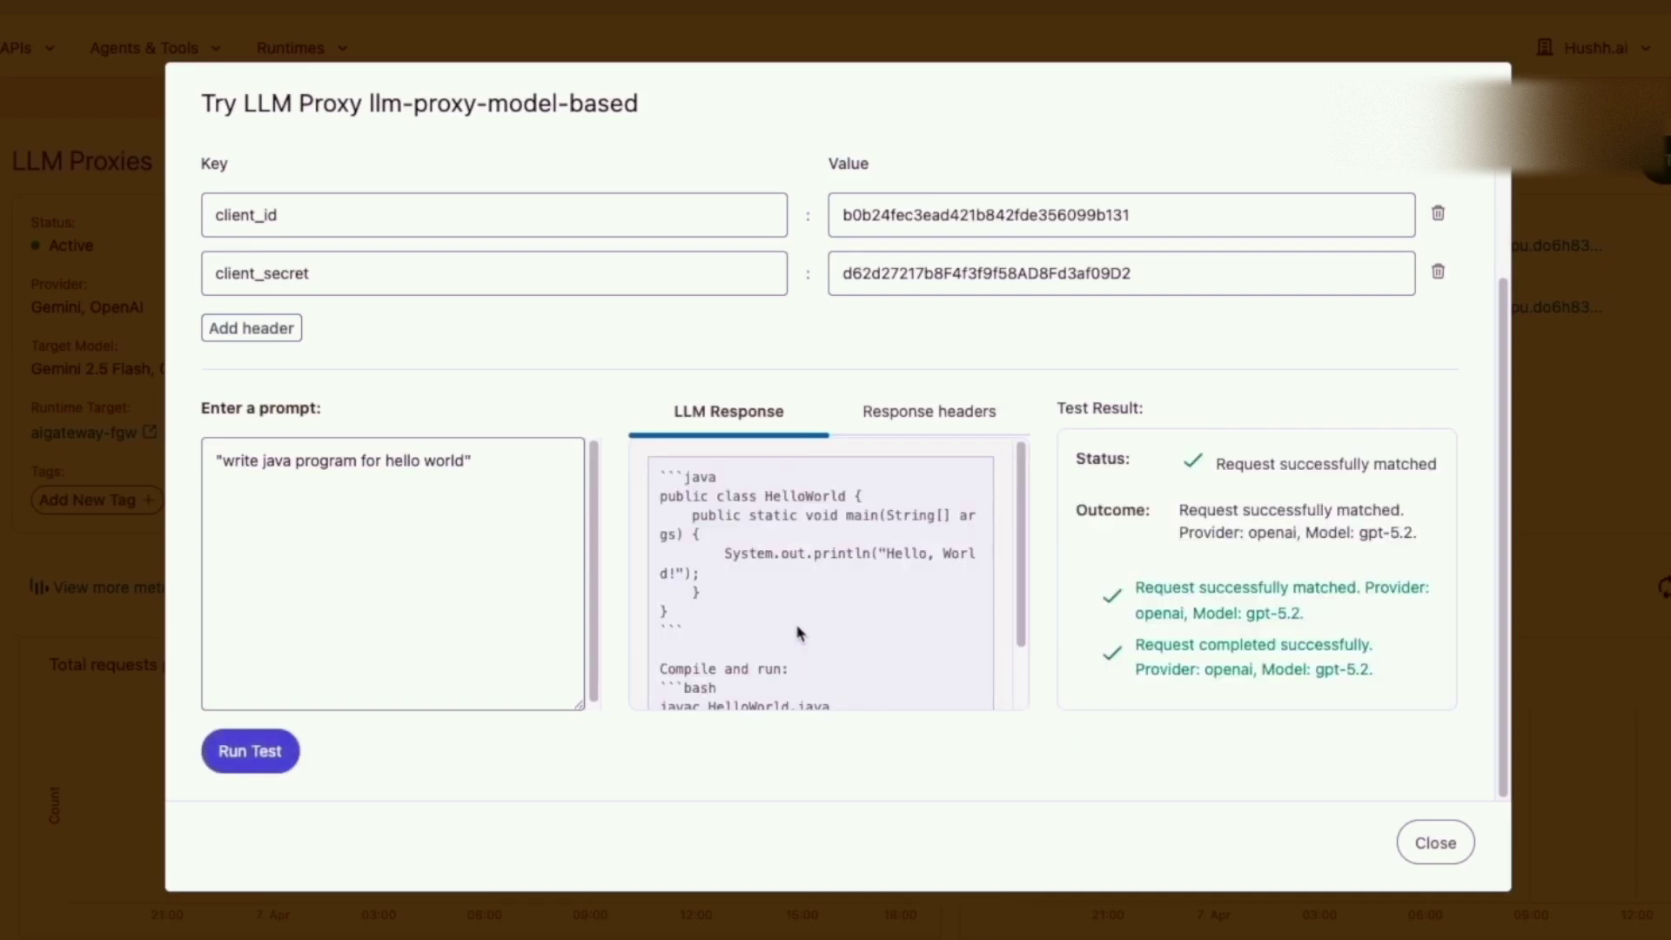
scroll(797, 627, "down", 2)
scroll(809, 619, "up", 2)
left_click_drag(1430, 538, 1173, 522)
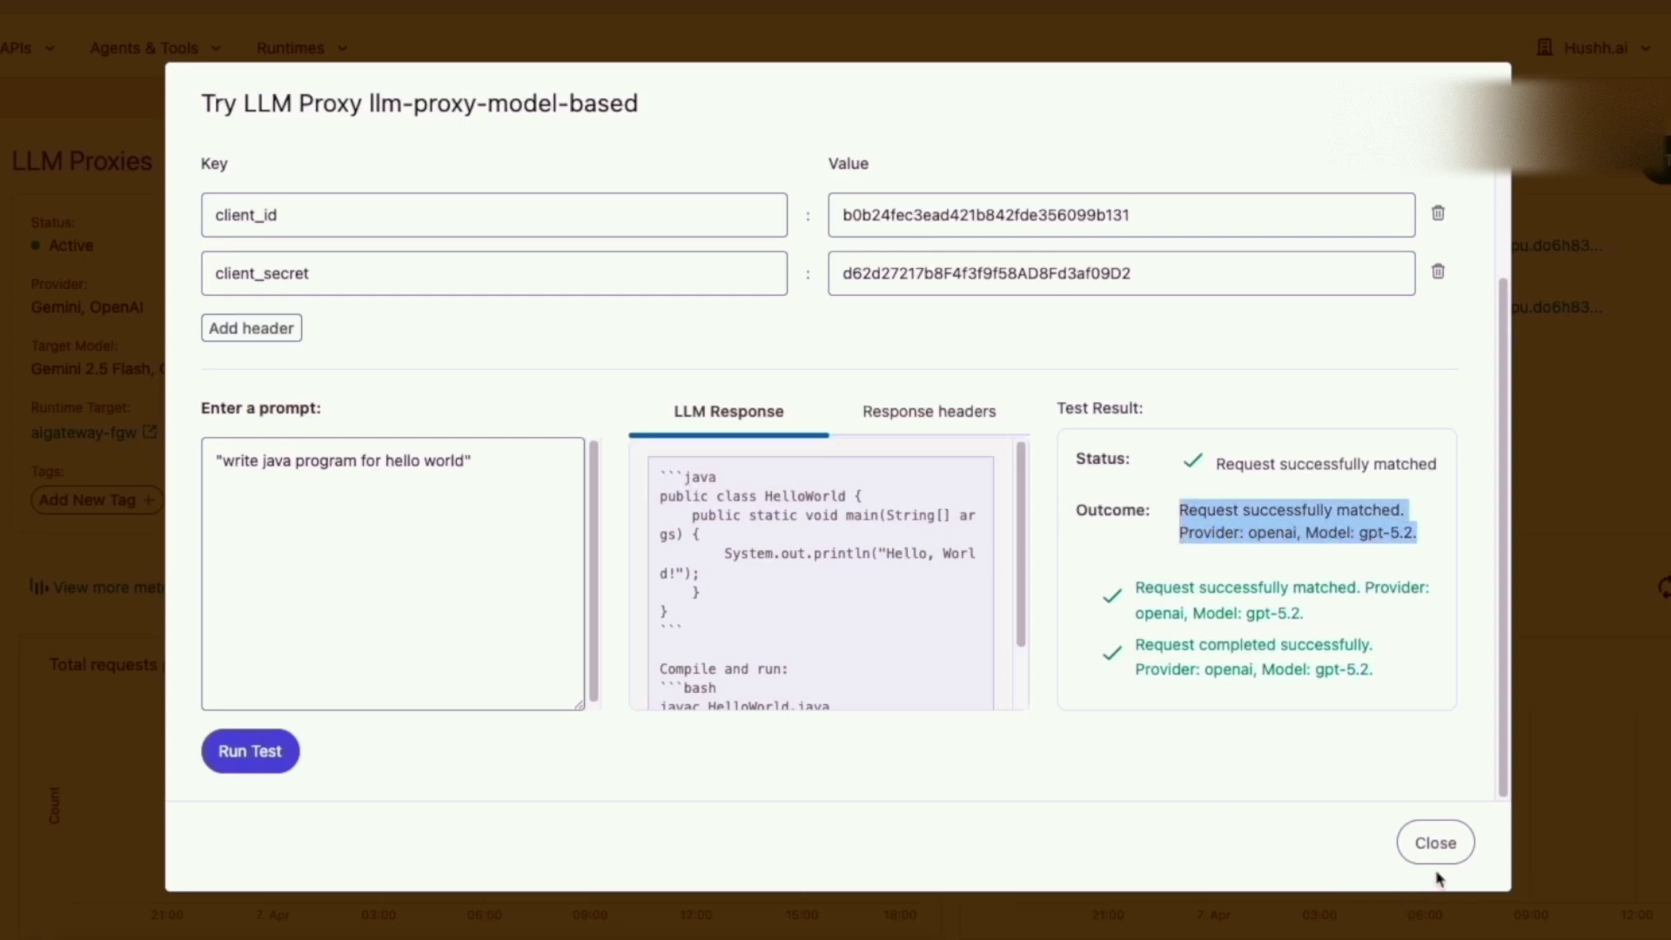
scroll(1058, 566, "up", 2)
Rerun the test with Gemini 2.5 Flash and highlight the gemini-2.5-flash model in the outcome.
left_click(1386, 268)
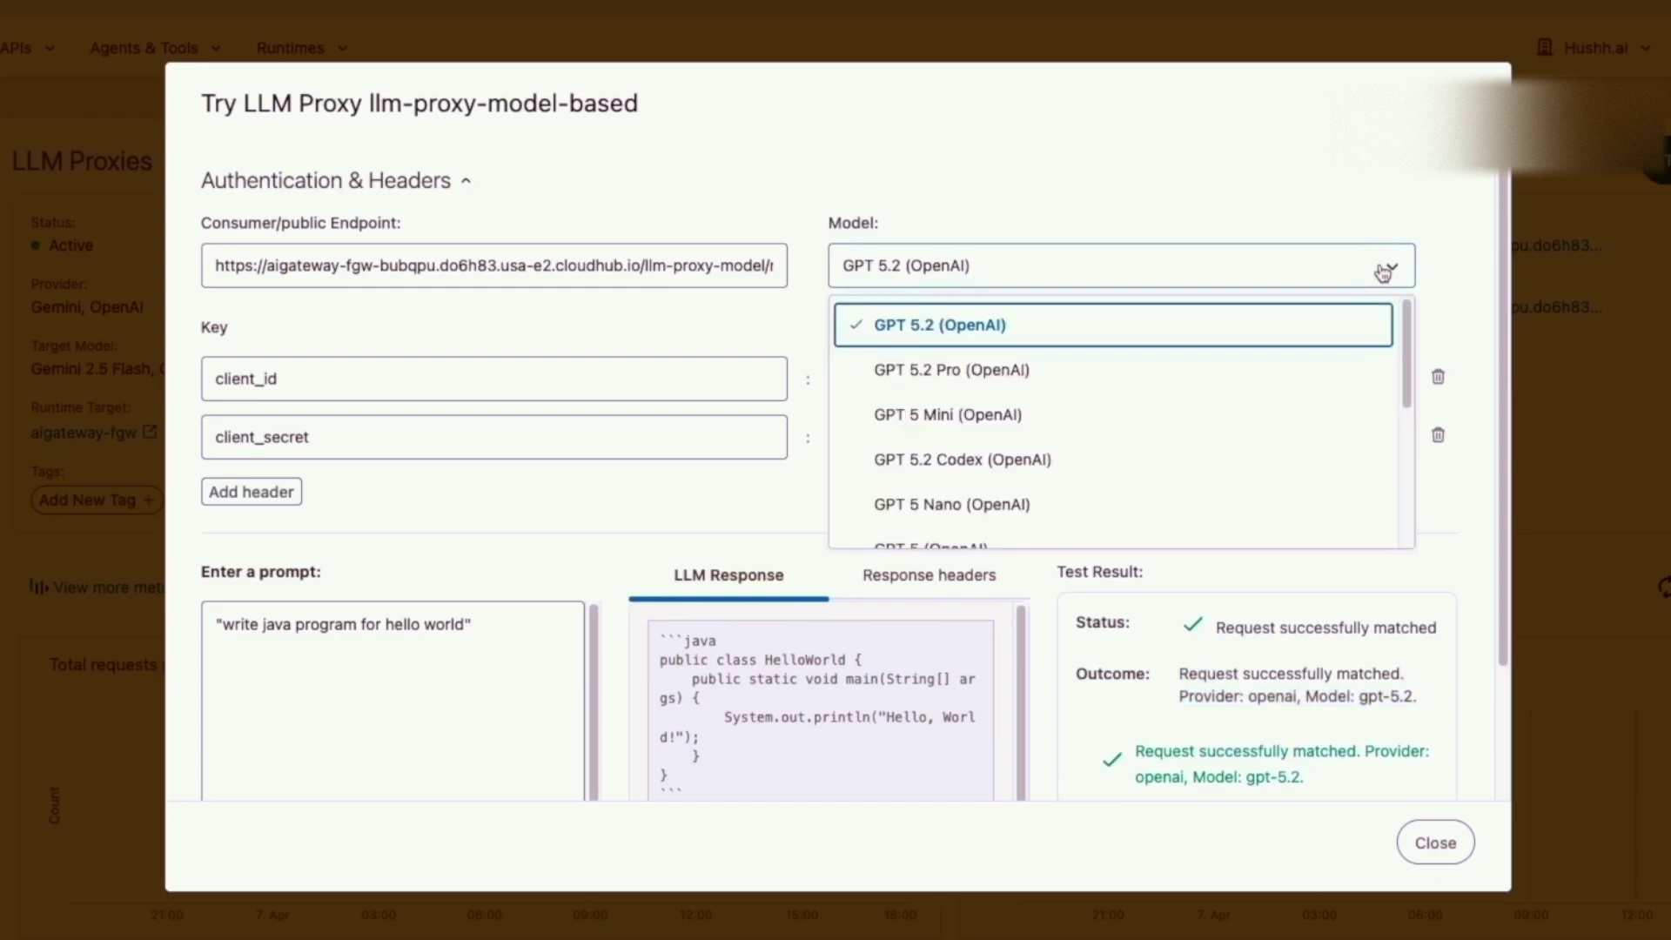
scroll(971, 461, "down", 2)
scroll(971, 472, "down", 1)
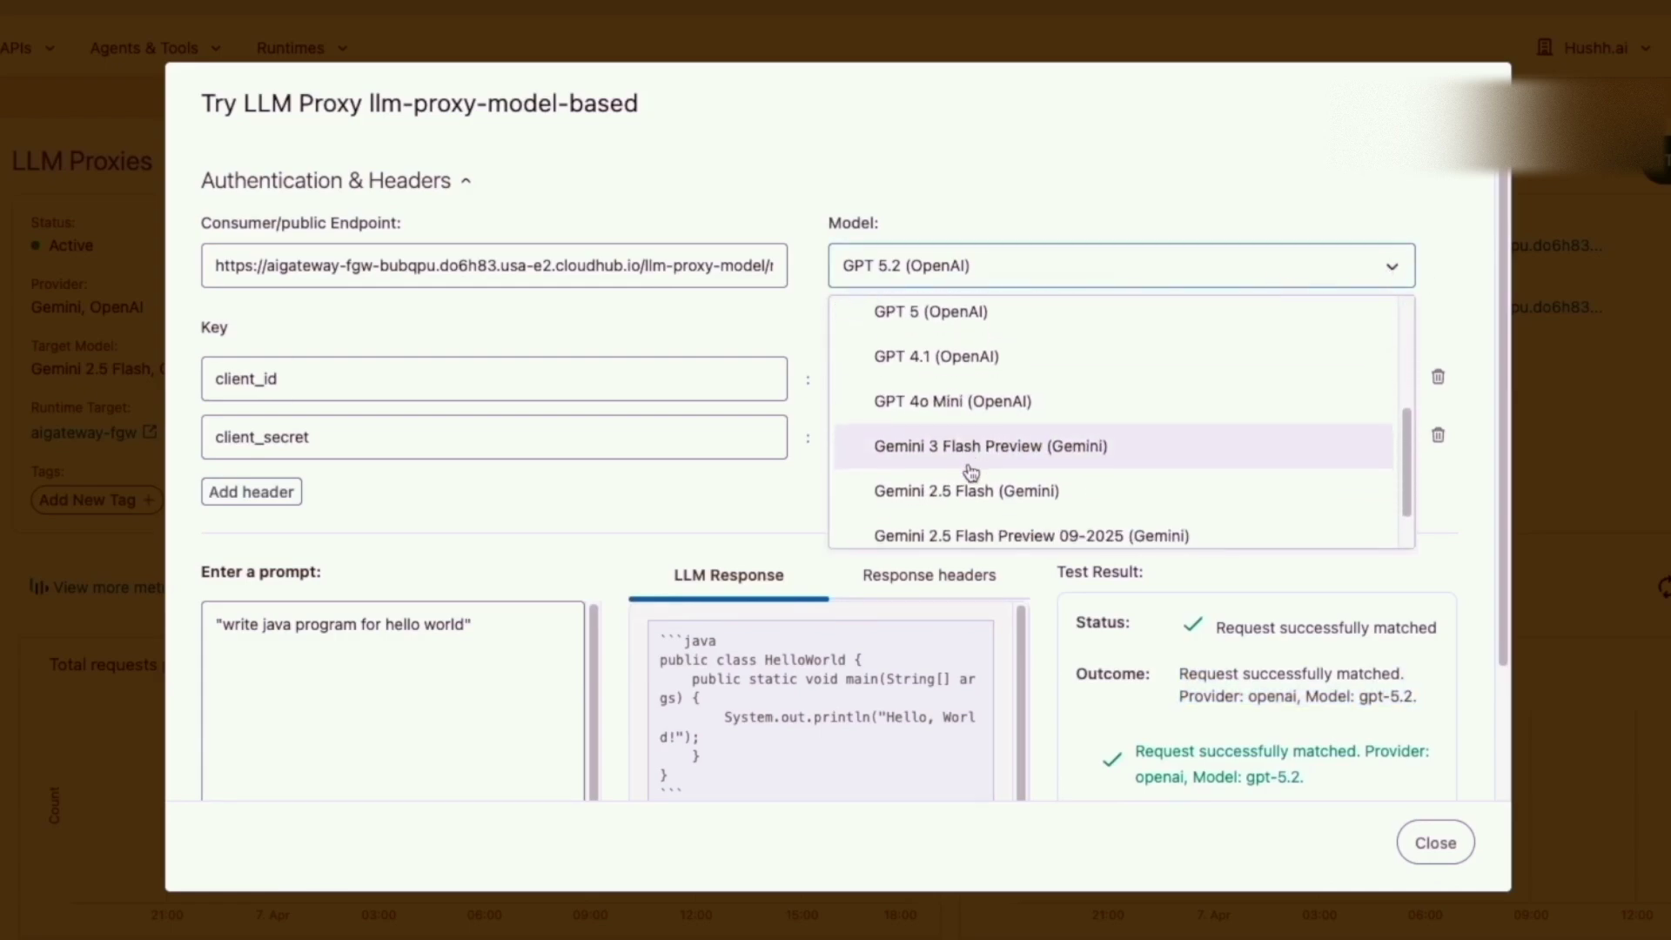
left_click(942, 481)
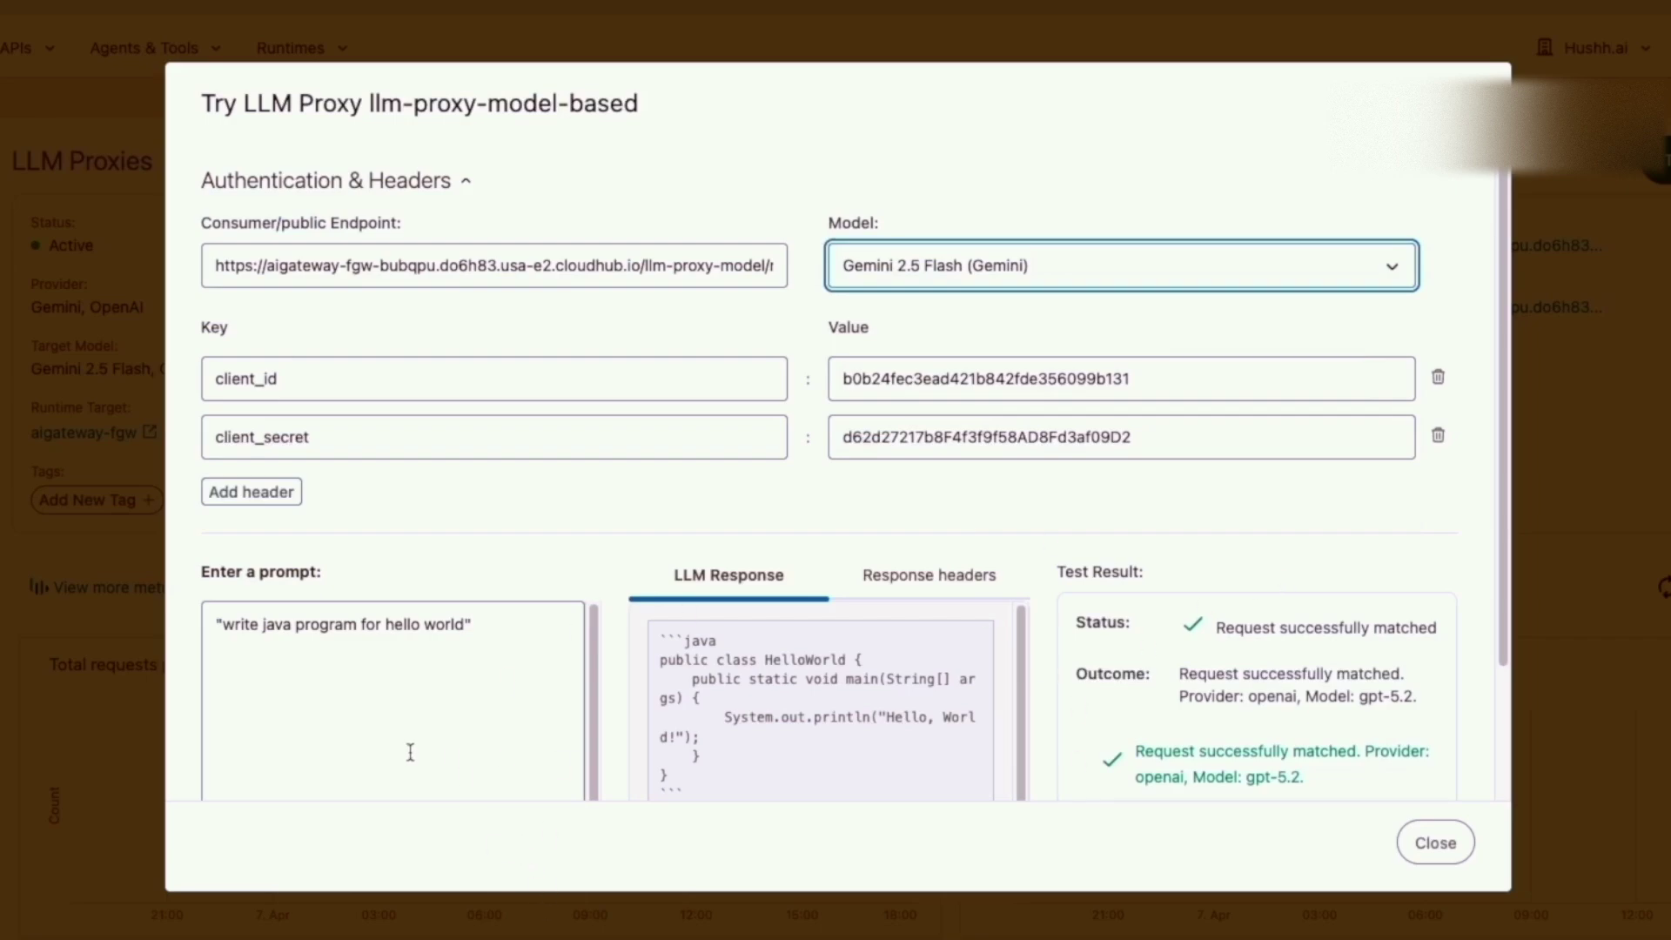
scroll(574, 642, "down", 2)
scroll(566, 575, "down", 3)
left_click(250, 751)
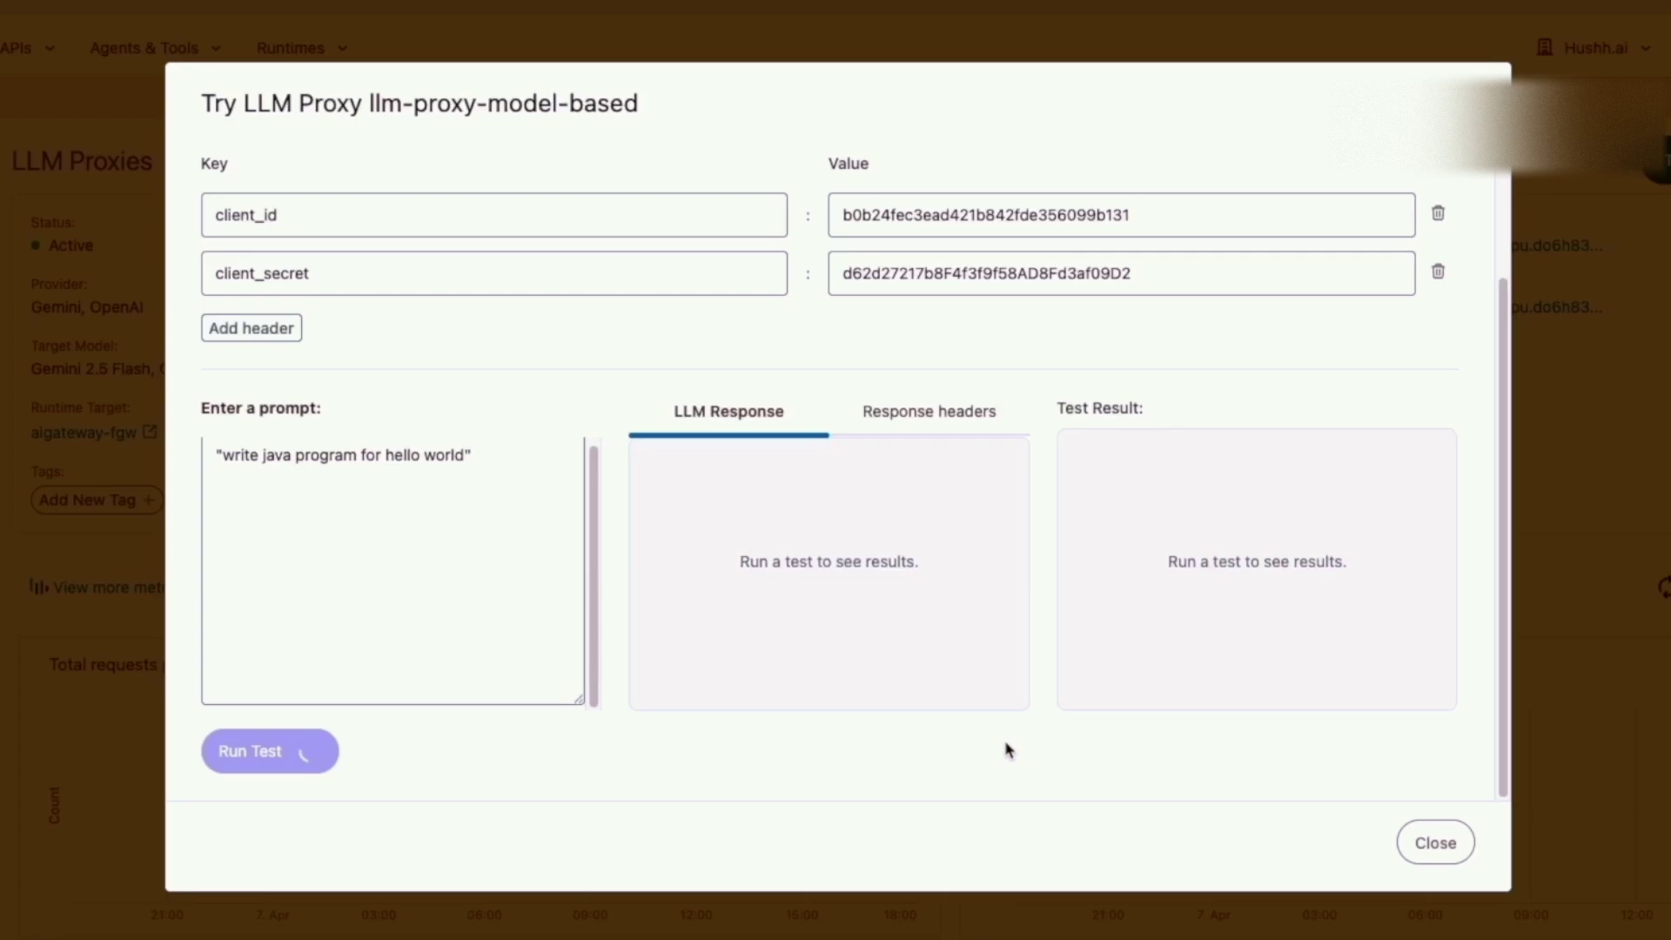
scroll(1216, 640, "down", 1)
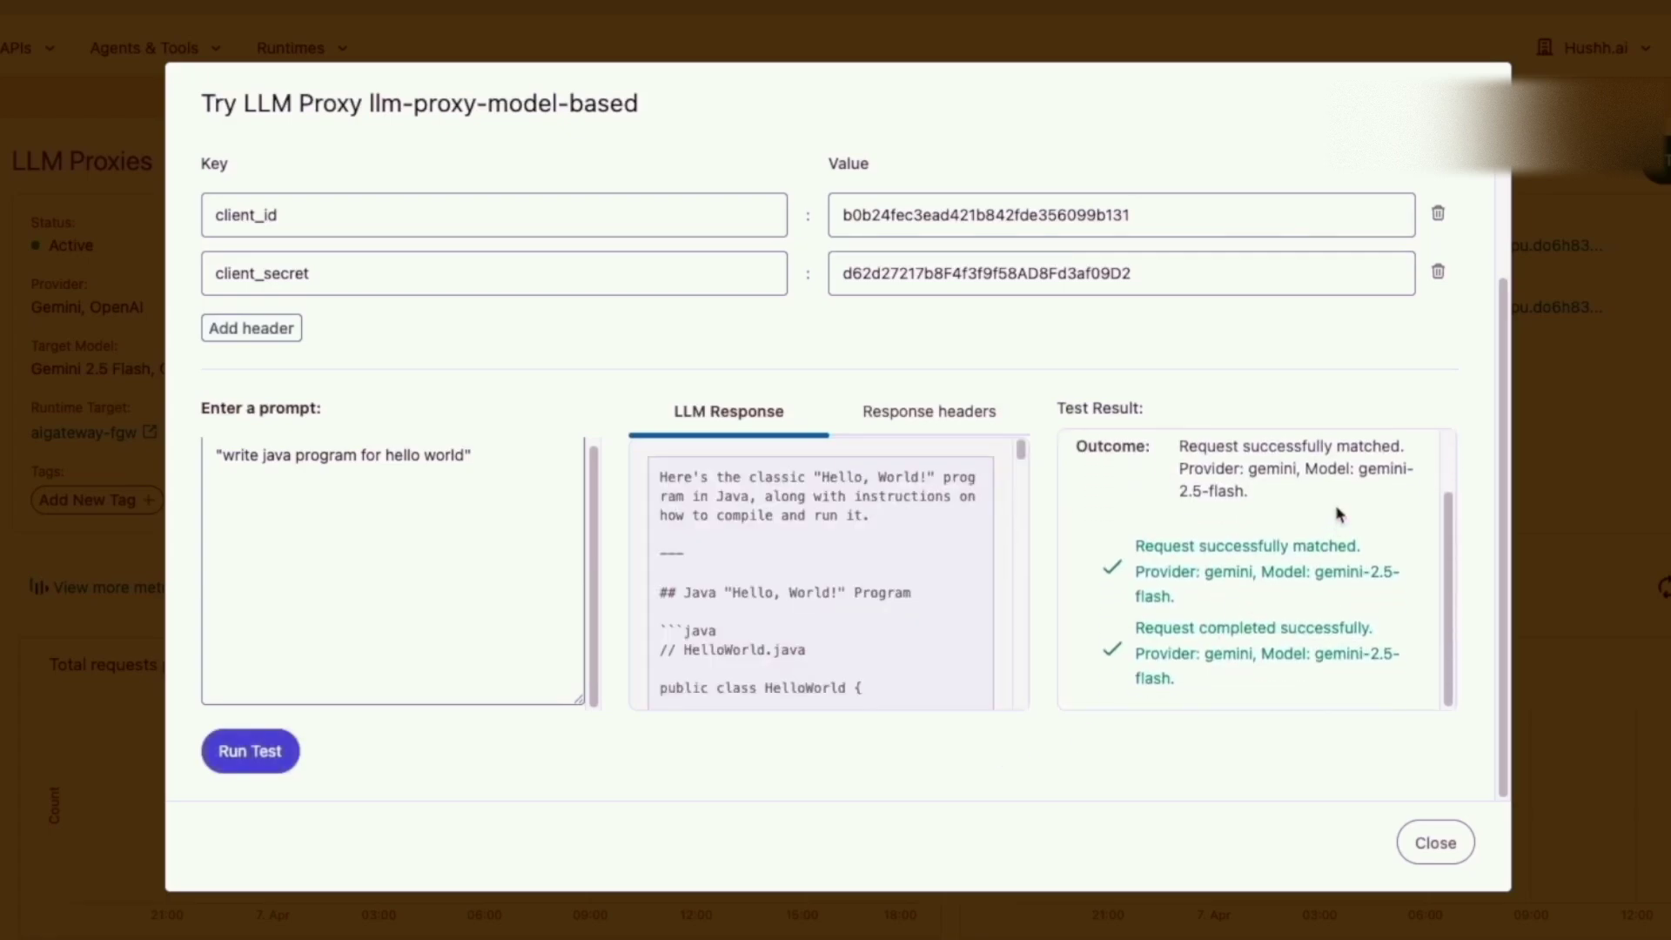
left_click_drag(1365, 475, 1365, 493)
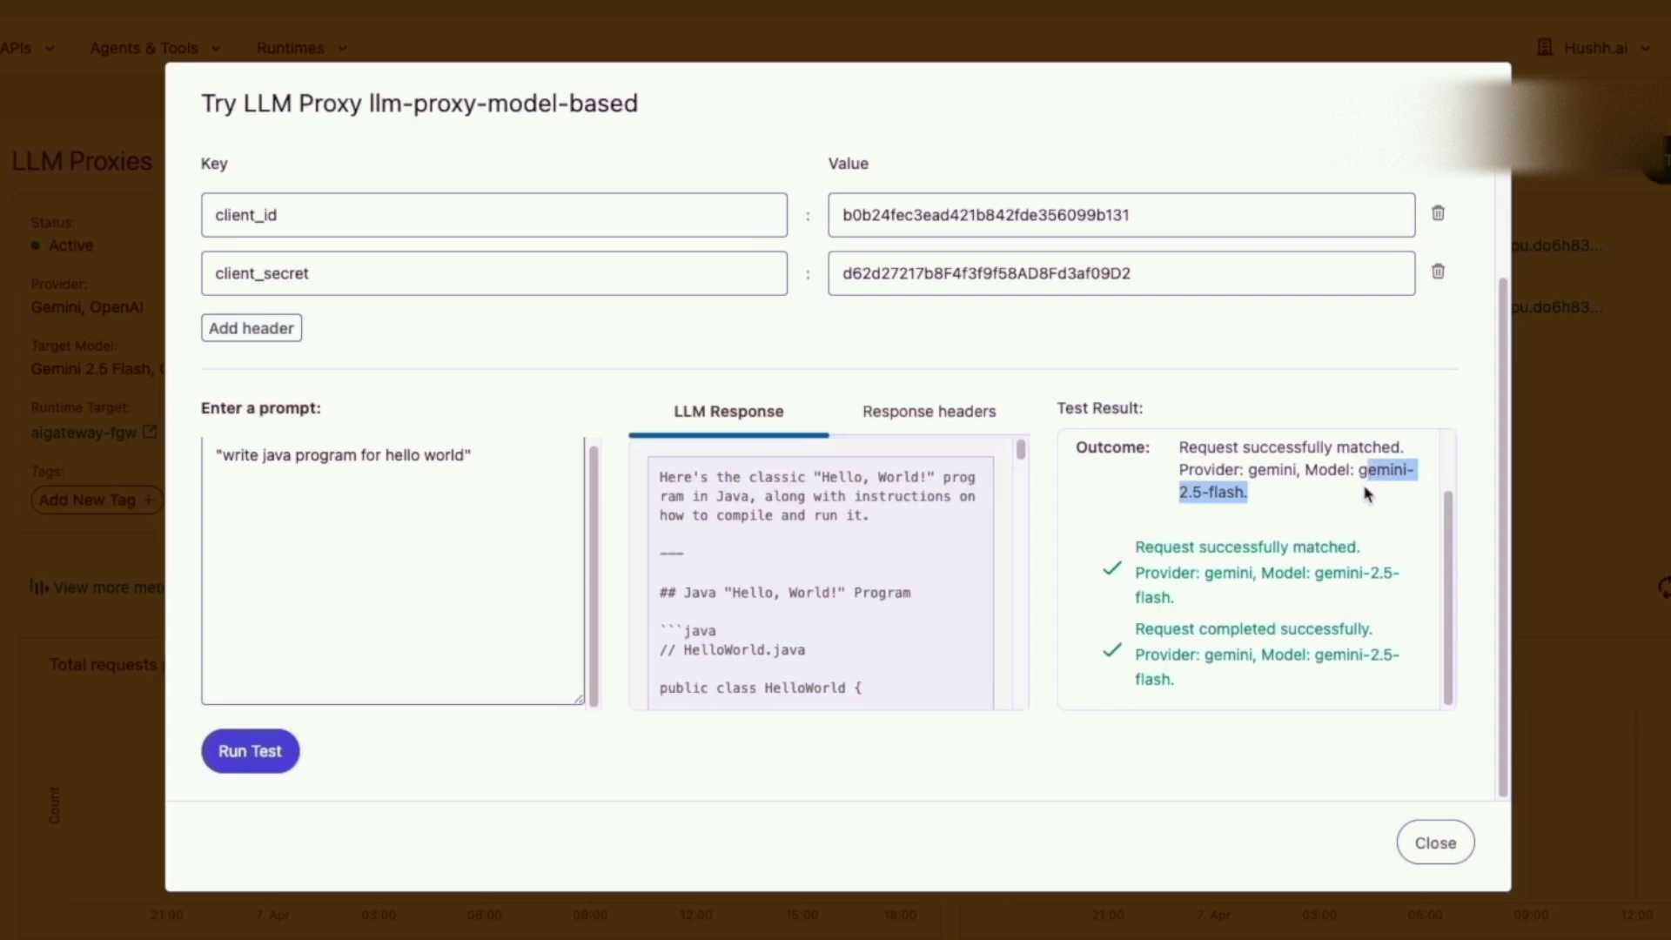
scroll(1334, 541, "up", 3)
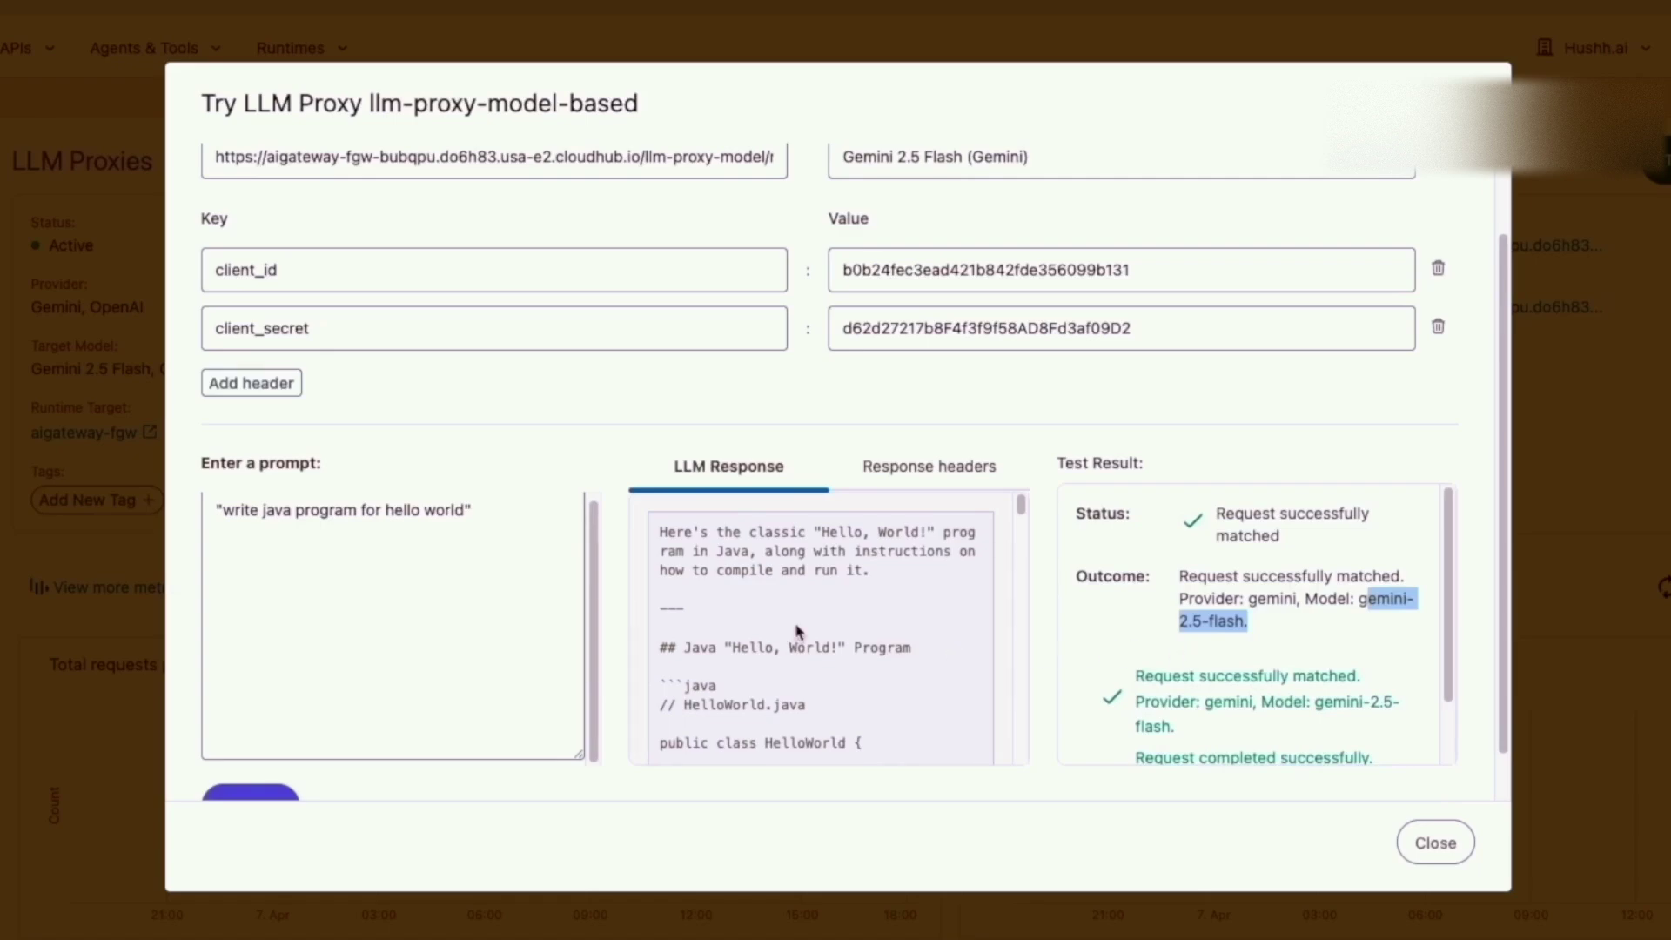
scroll(797, 631, "up", 2)
Rerun the proxy test with GPT 5.2 Codex (OpenAI) selected as the model.
left_click(1396, 268)
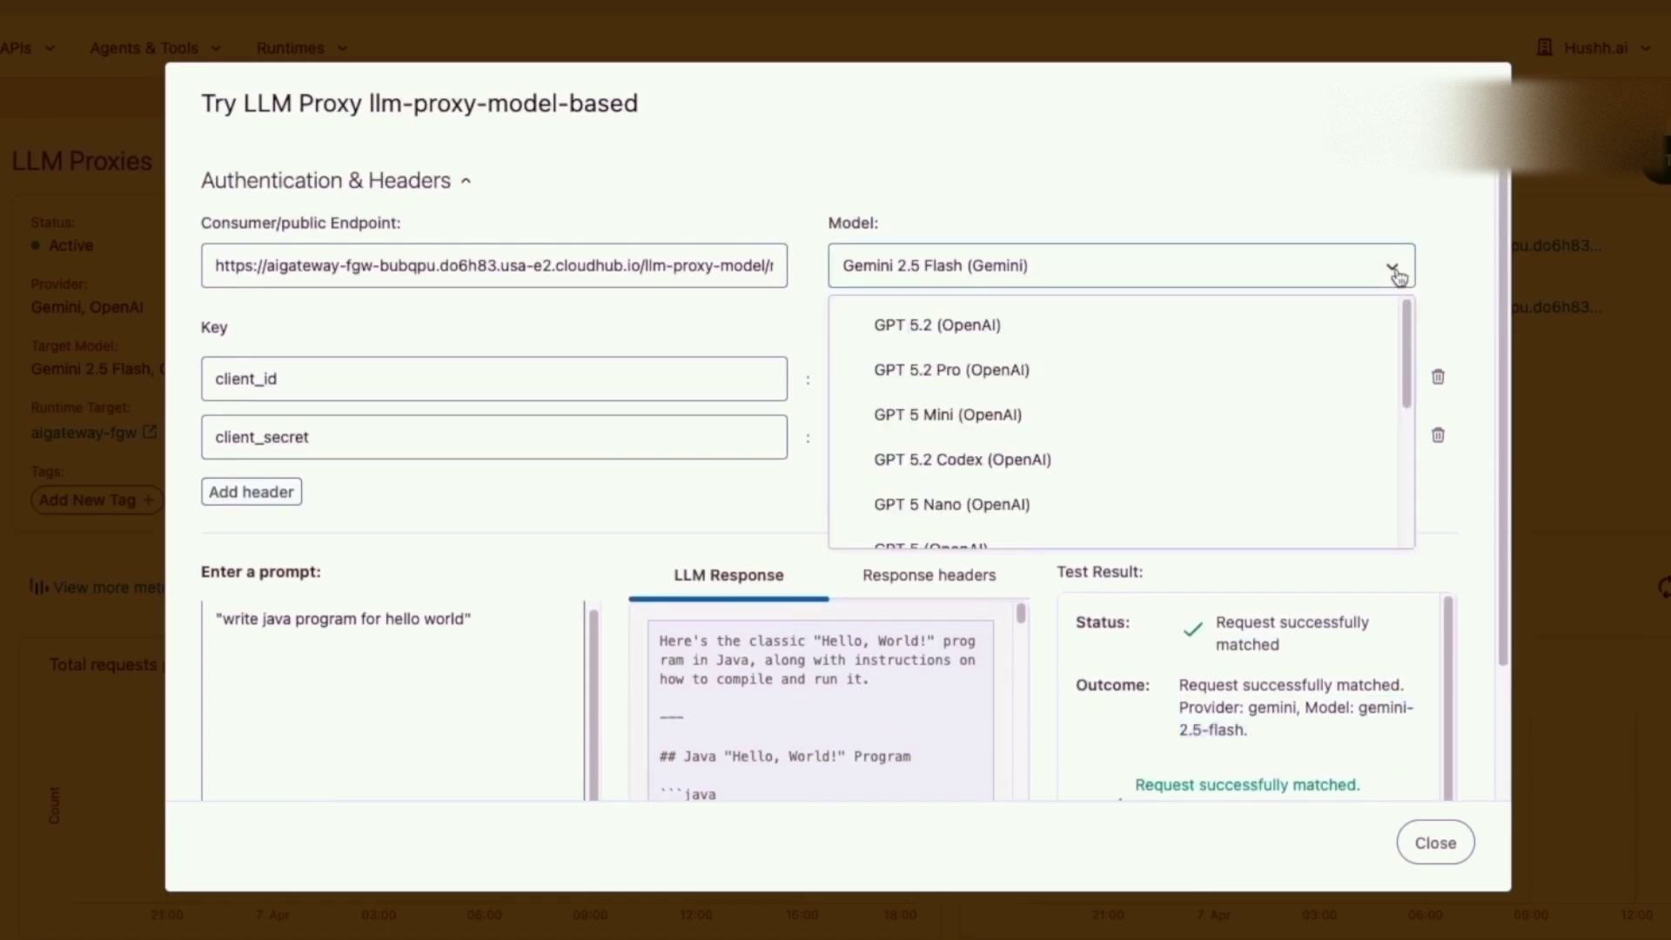
scroll(998, 387, "down", 1)
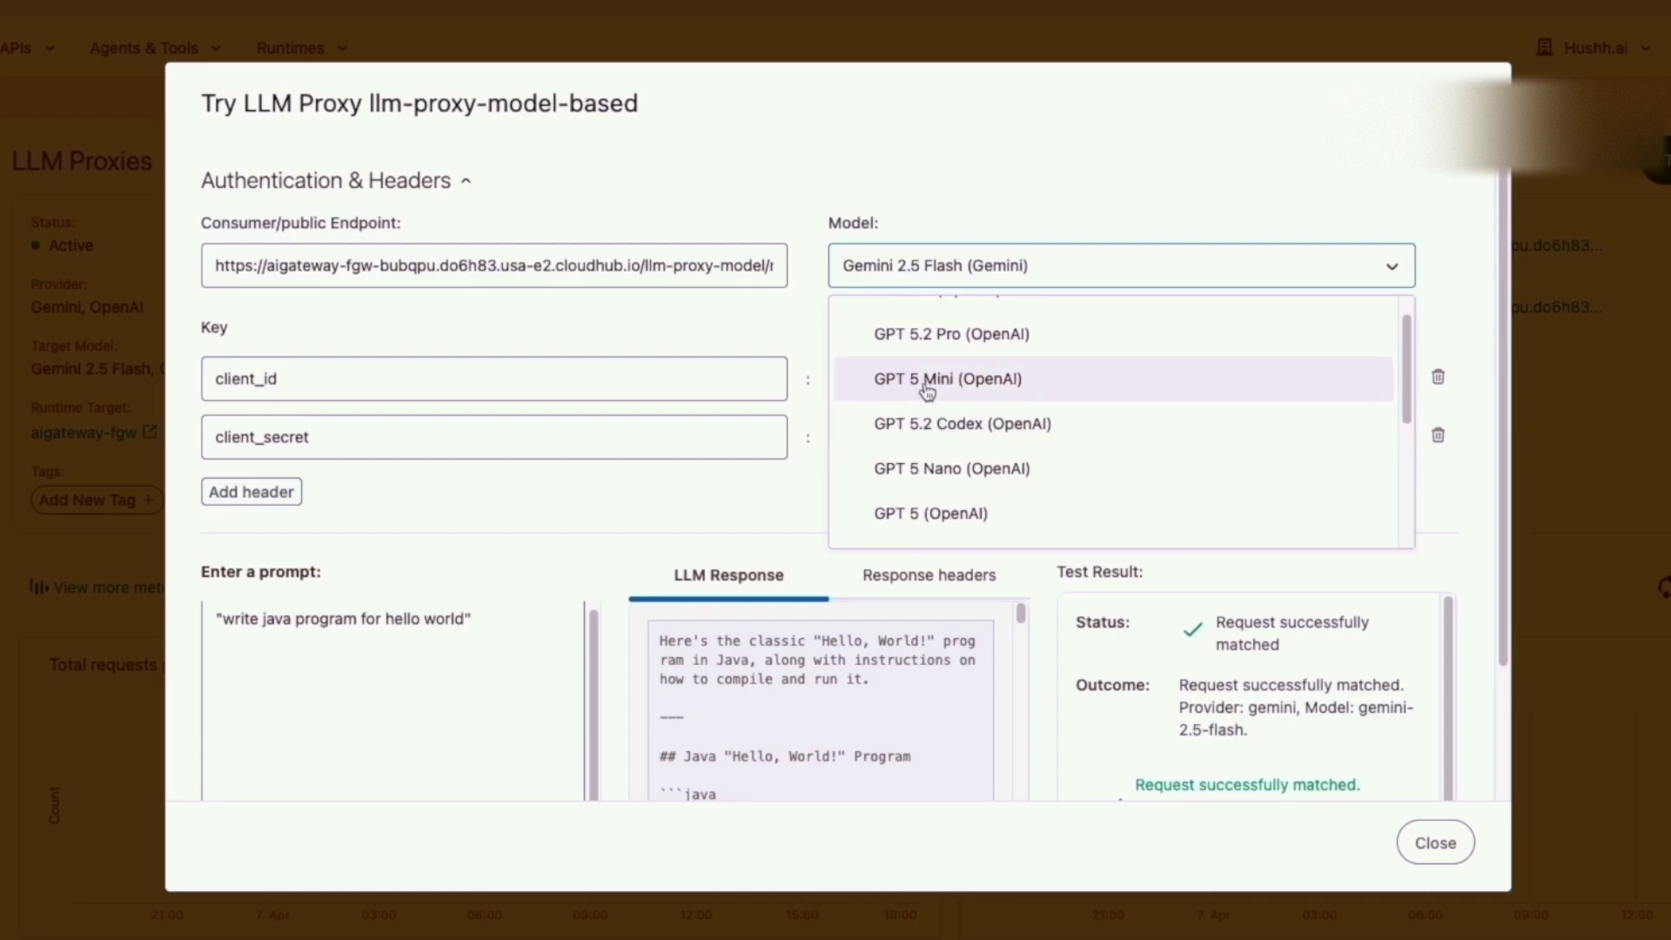
left_click(970, 423)
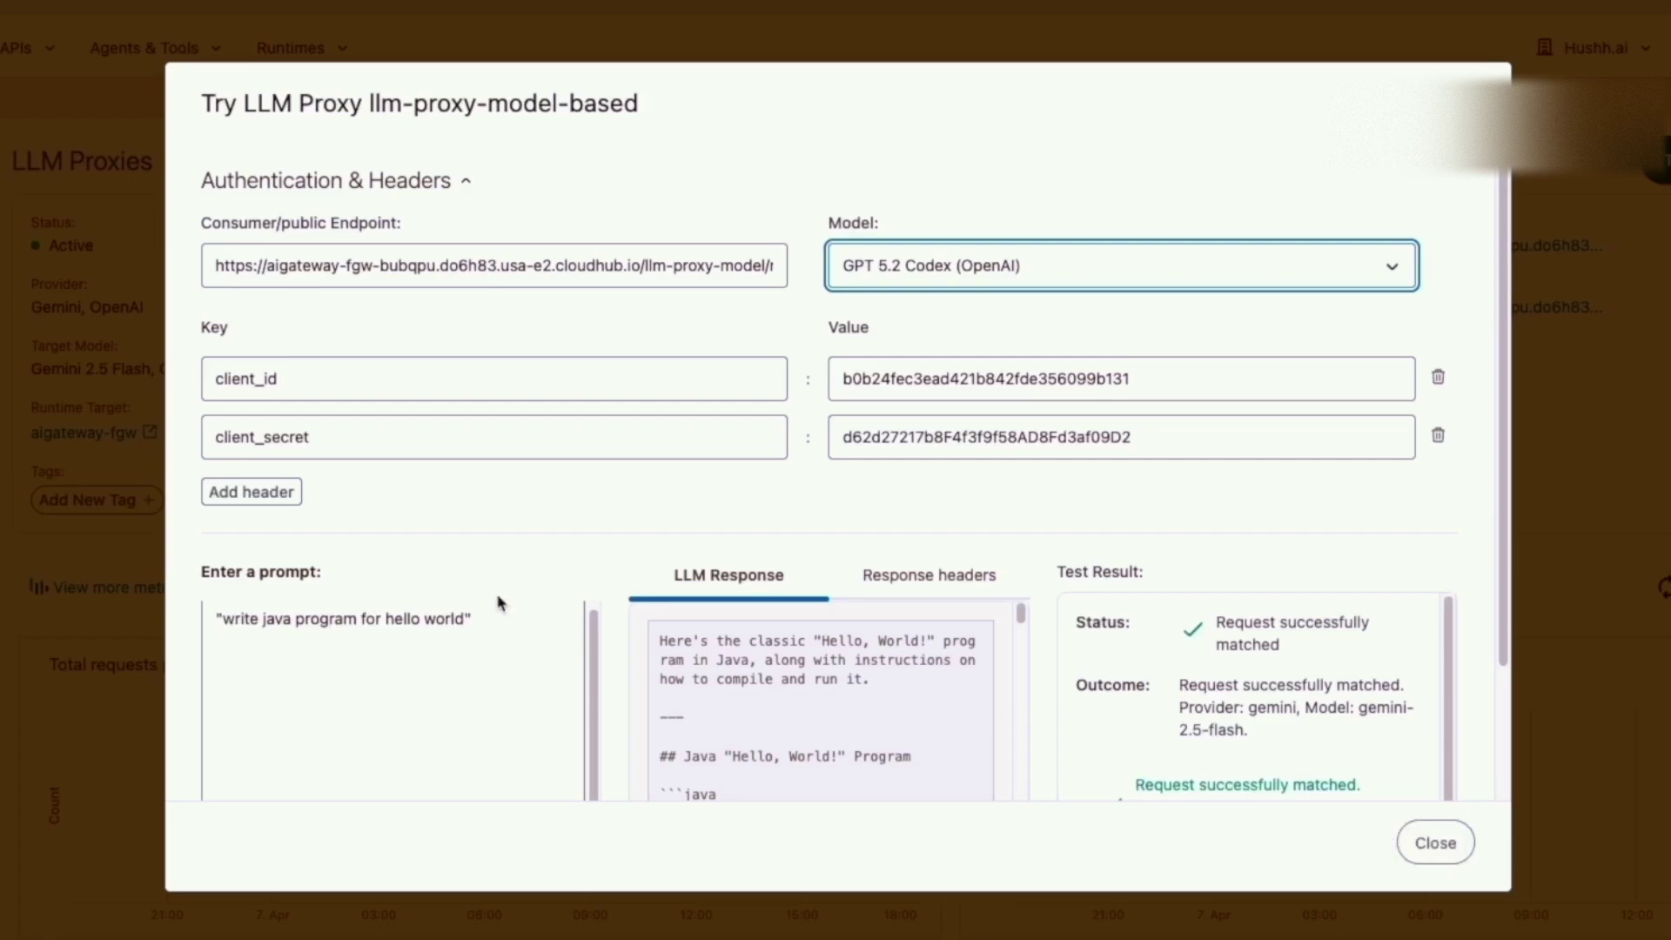
scroll(499, 603, "down", 2)
left_click(259, 757)
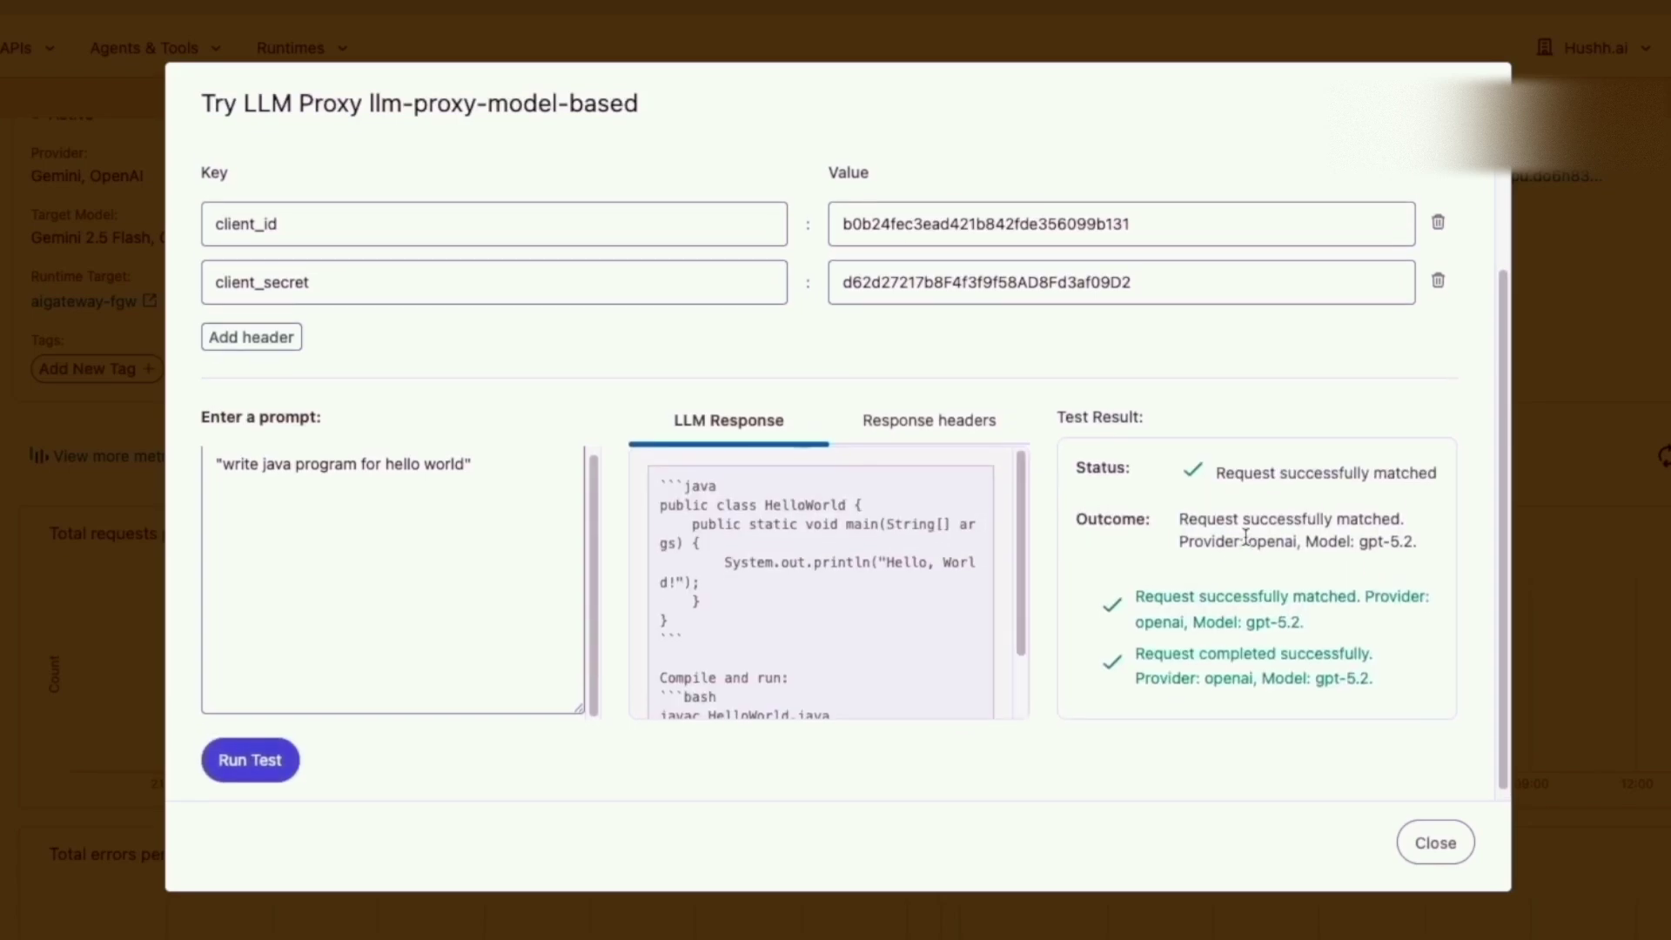
Confirm the response came from openai gpt-5.2, then copy the Consumer Endpoint URL.
scroll(1201, 592, "up", 1)
left_click_drag(1306, 560, 1427, 566)
scroll(1132, 505, "up", 3)
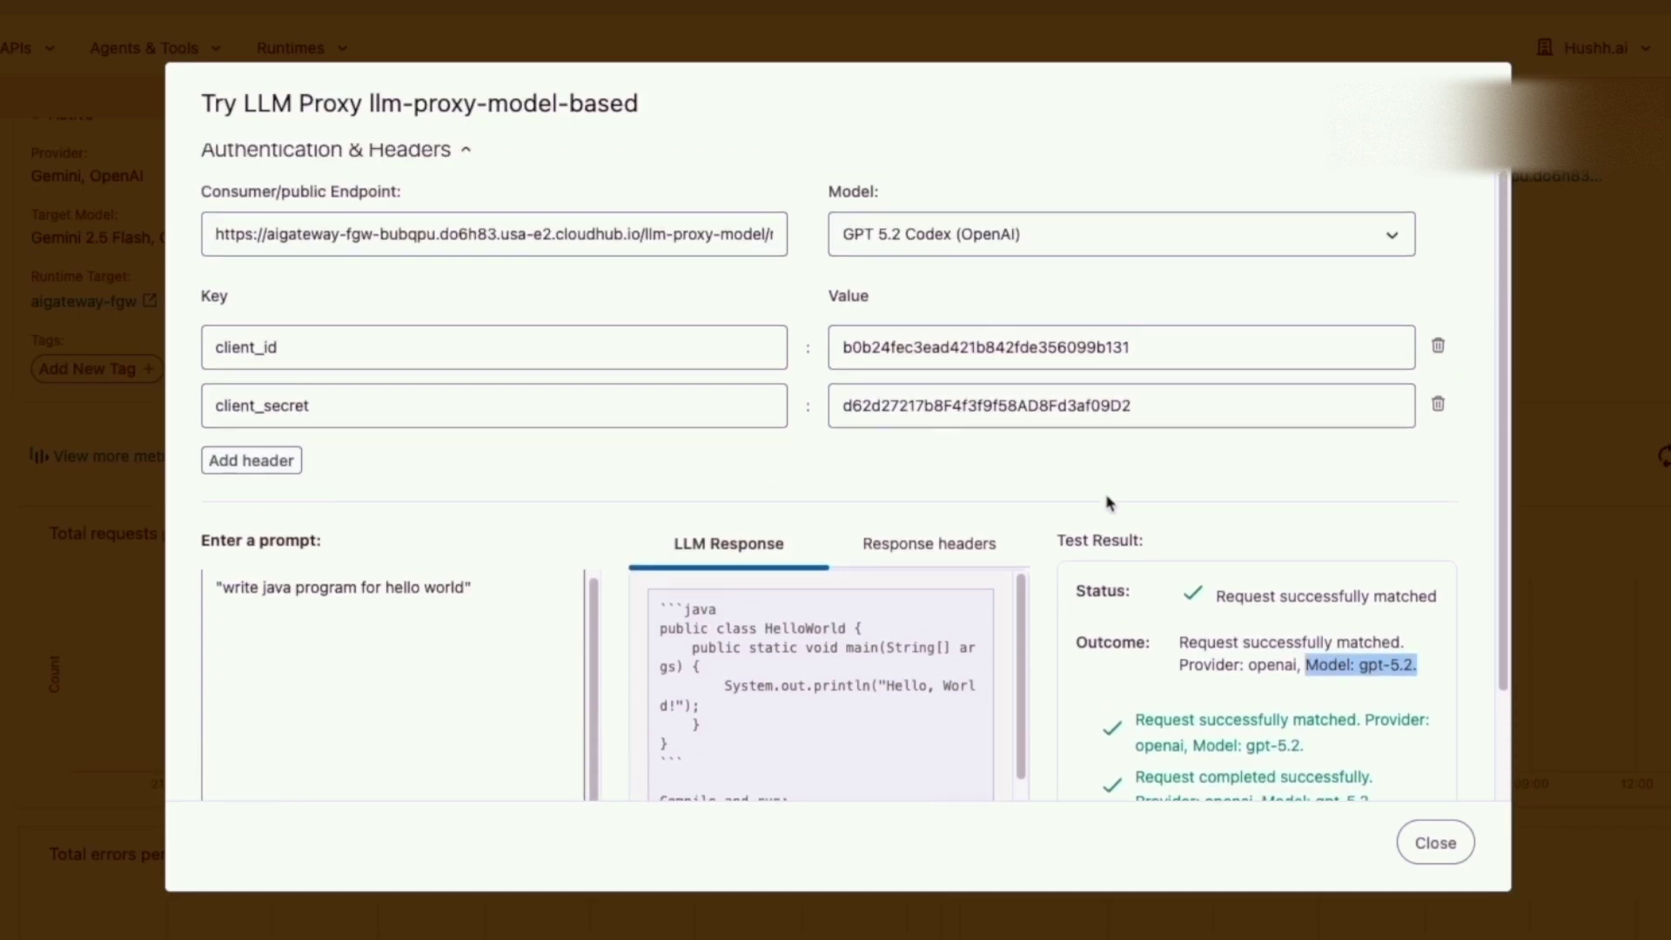
scroll(1110, 503, "down", 1)
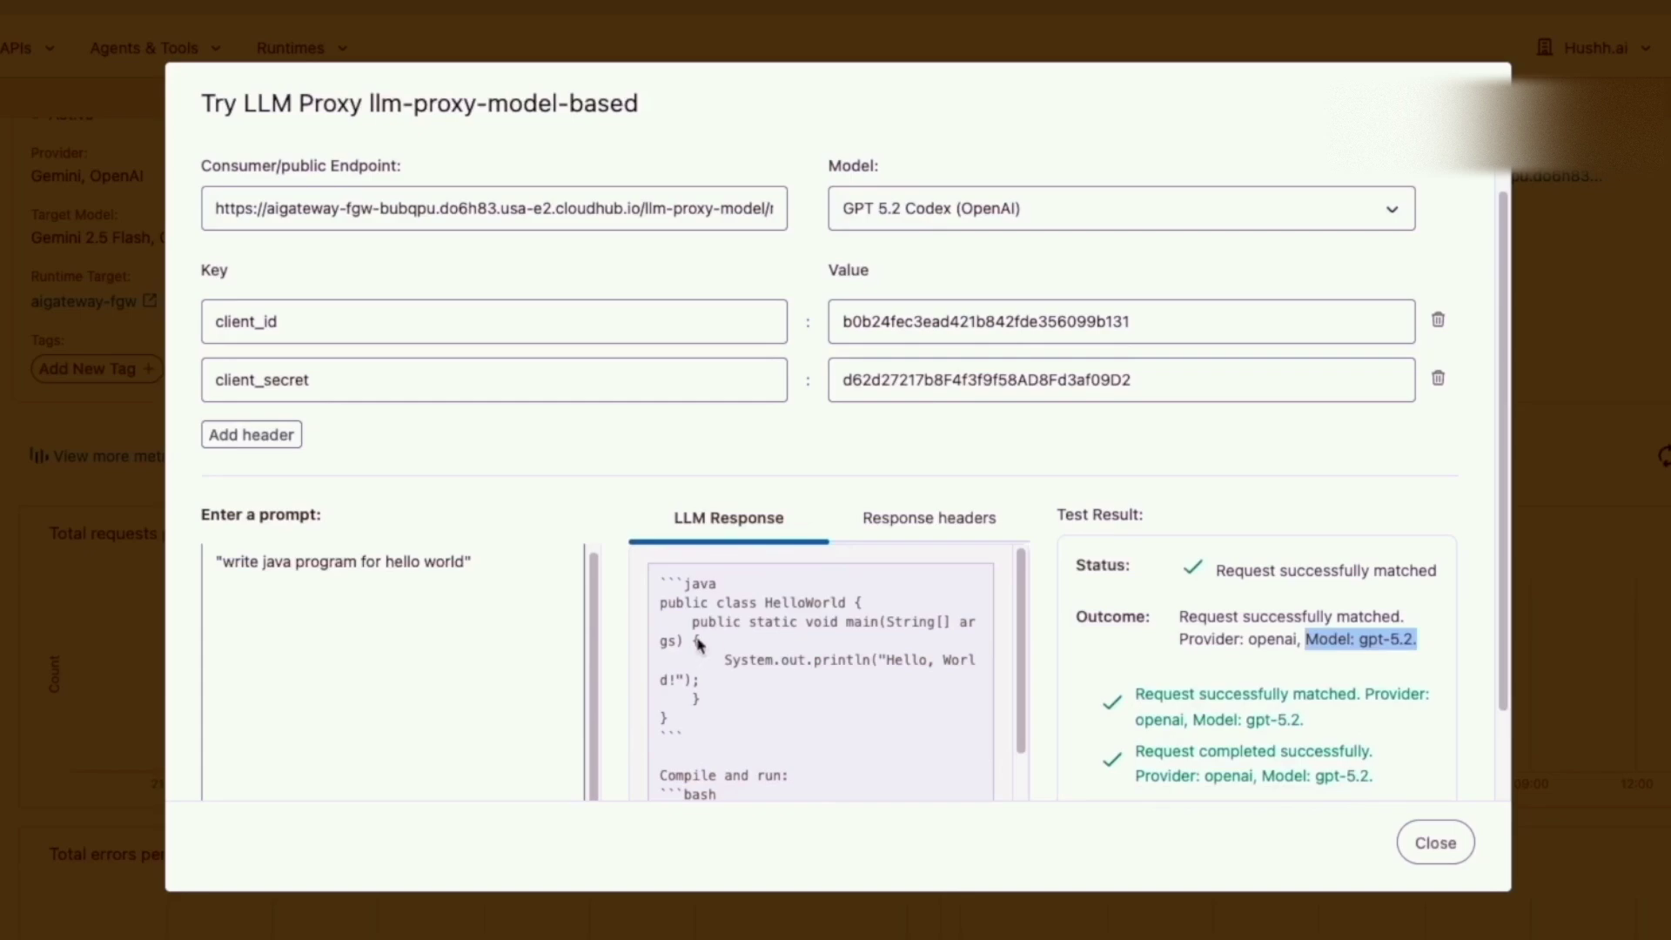
scroll(362, 807, "down", 1)
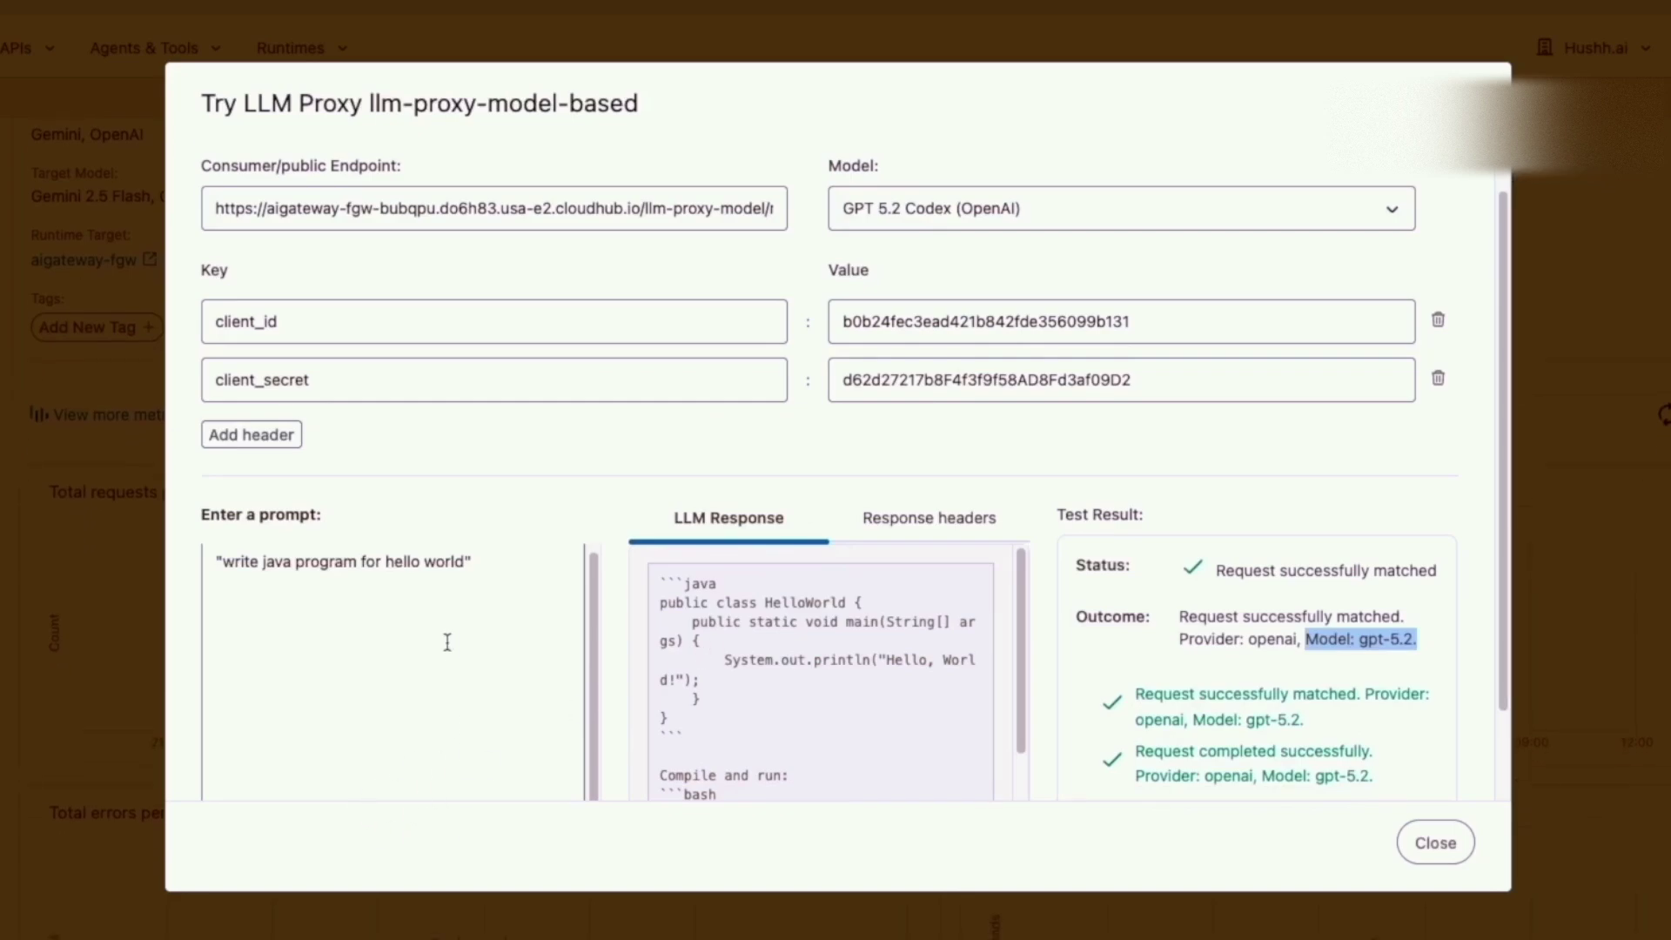
scroll(921, 611, "up", 1)
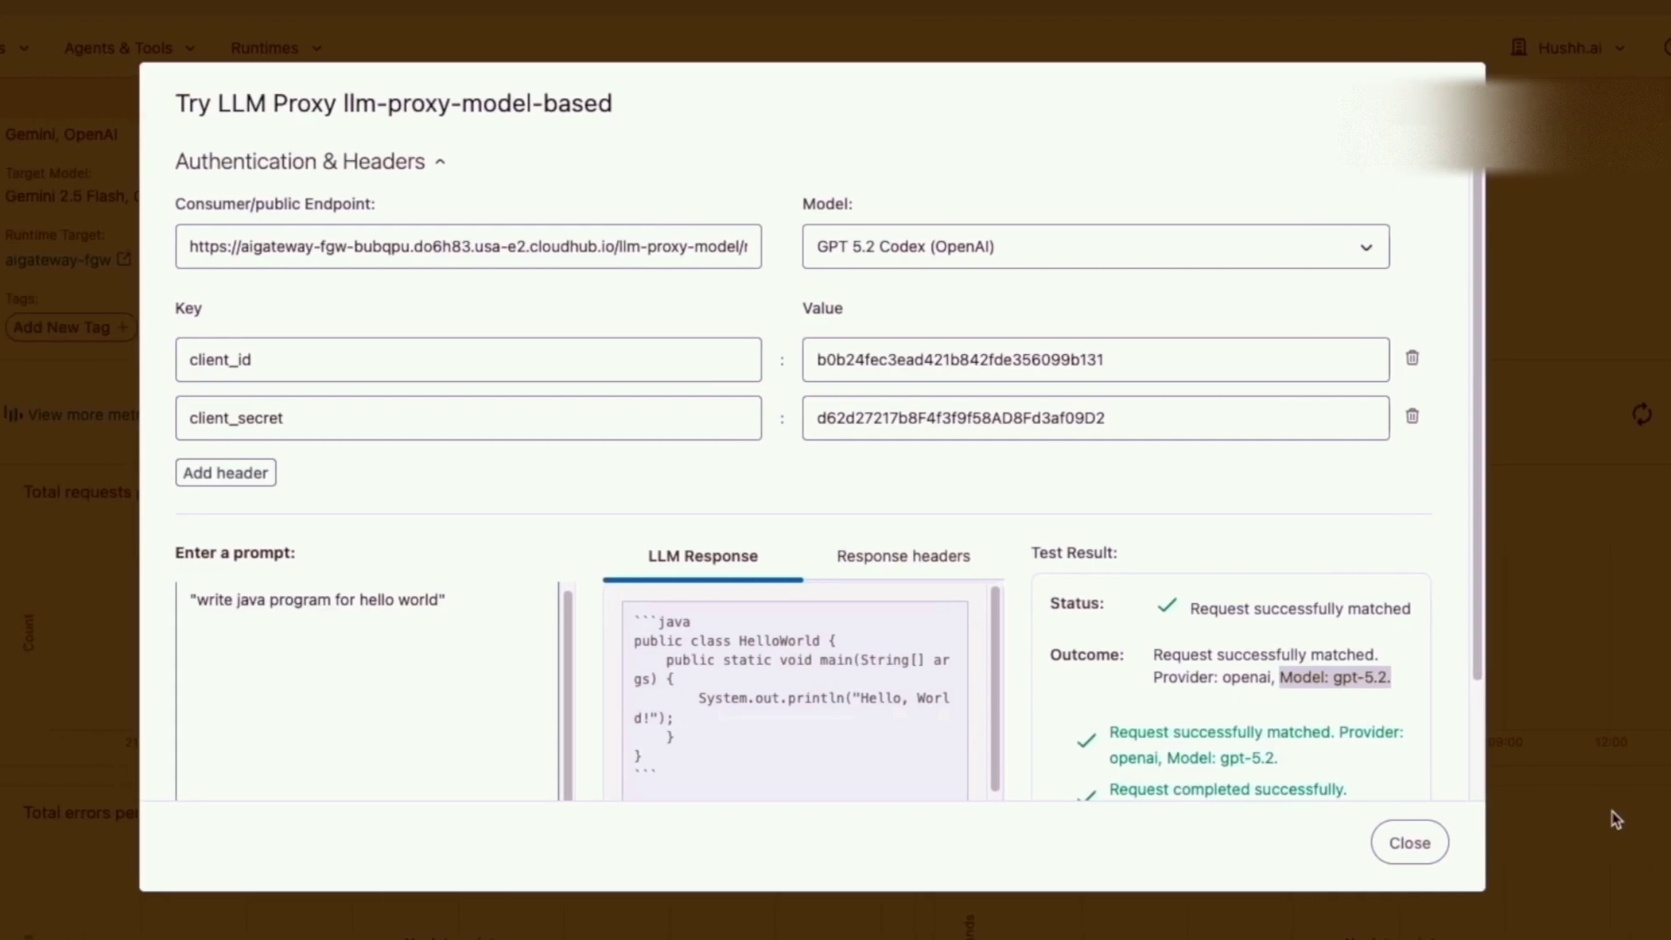
left_click(668, 261)
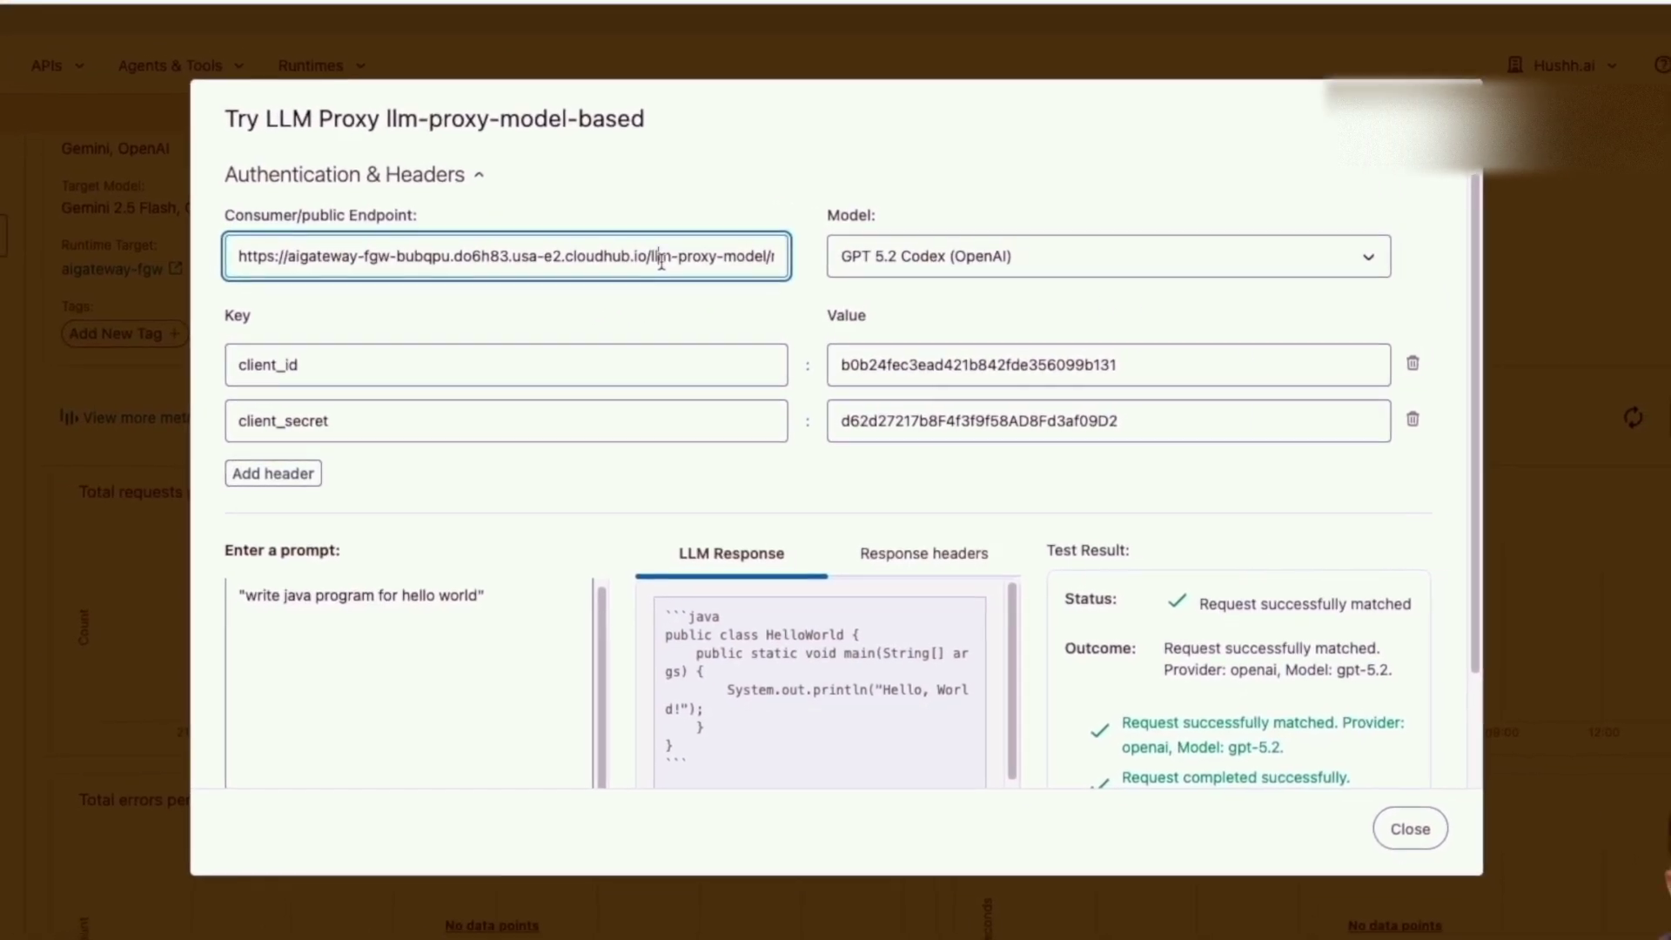
triple_click(661, 261)
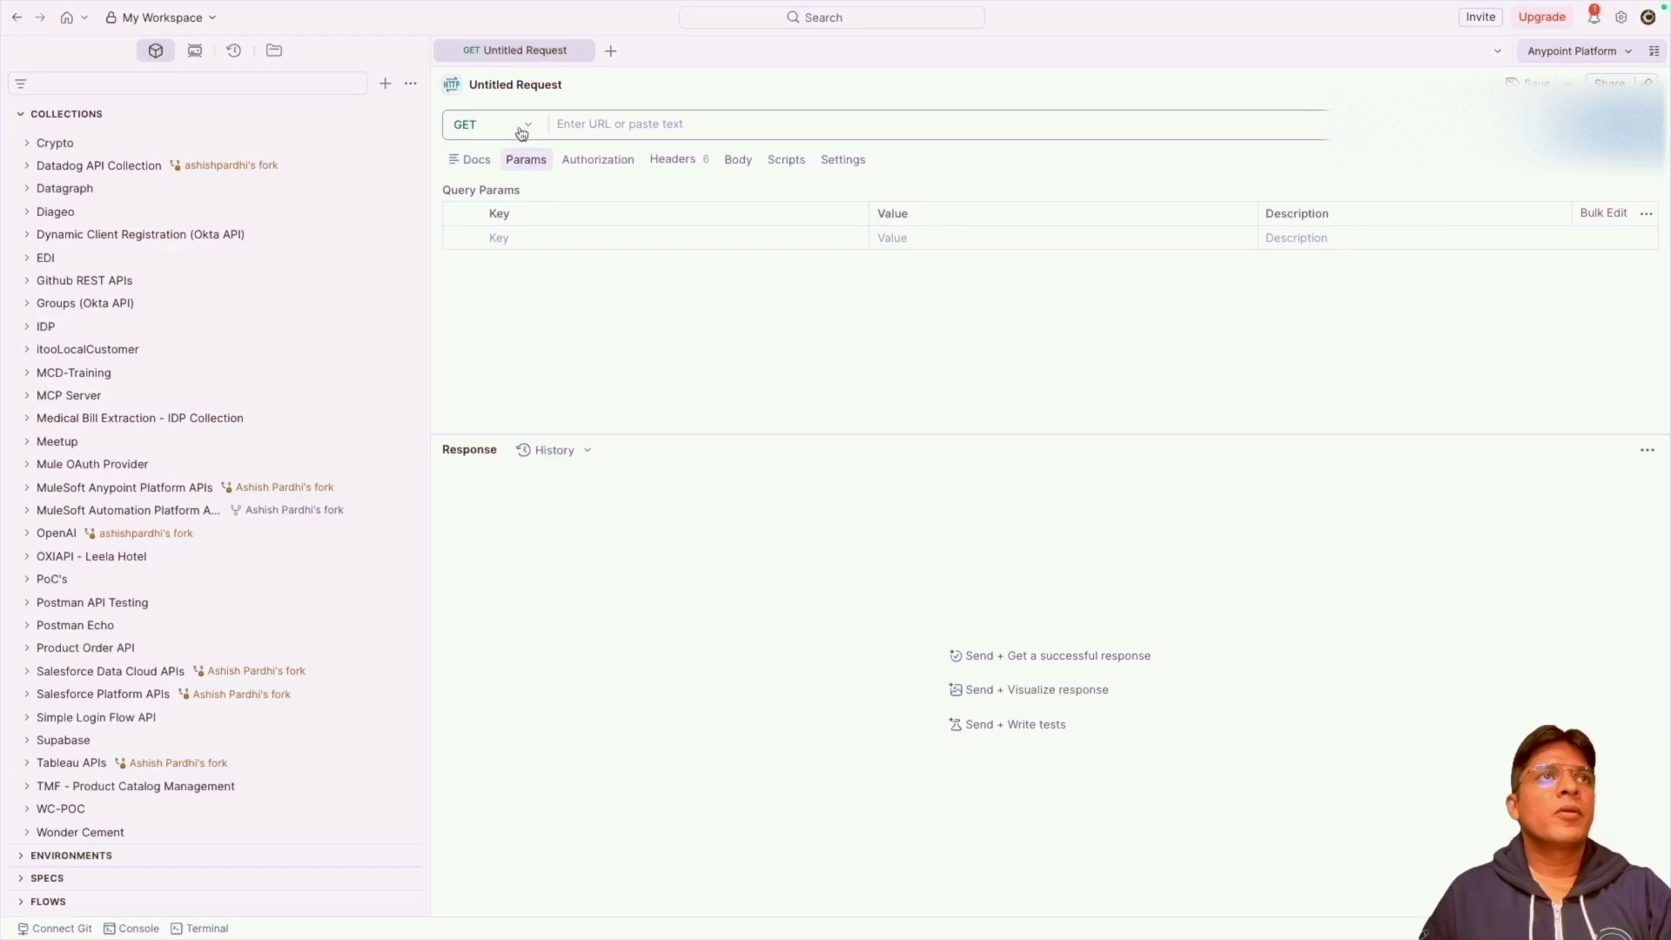
Make the request a POST to the pasted llm-proxy-model/responses endpoint URL.
left_click(533, 132)
left_click(500, 183)
left_click(652, 129)
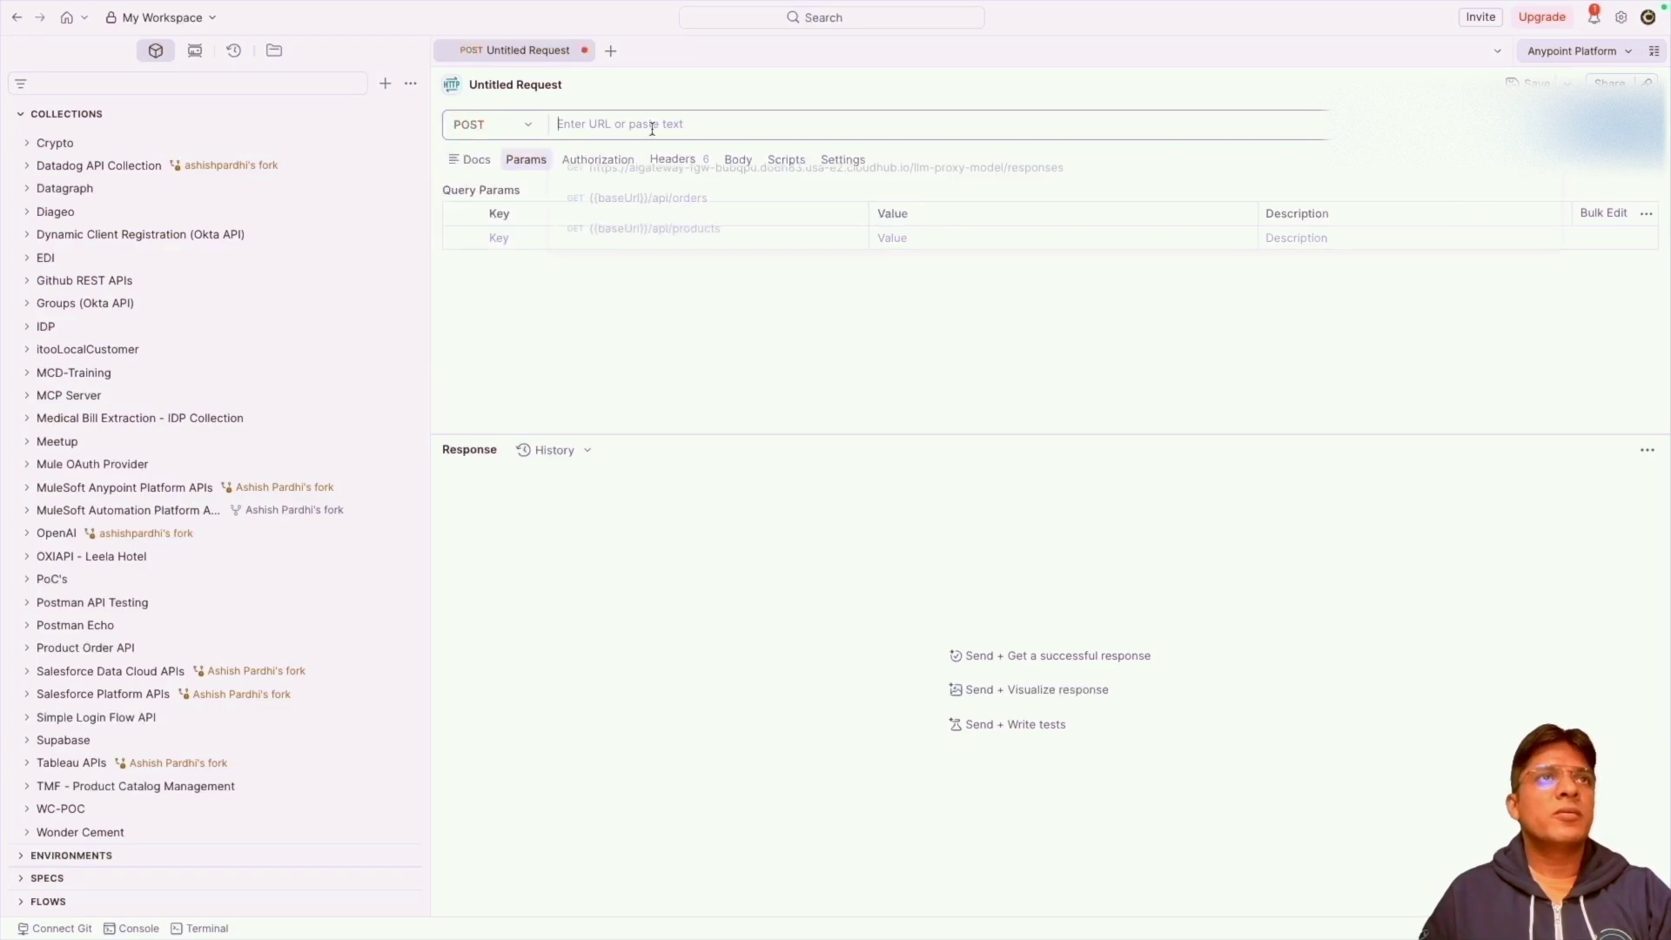
type("https://aigateway-fgw-bubqpu.do6h83.usa-e2.cloudhub.io/llm-proxy-model/responses")
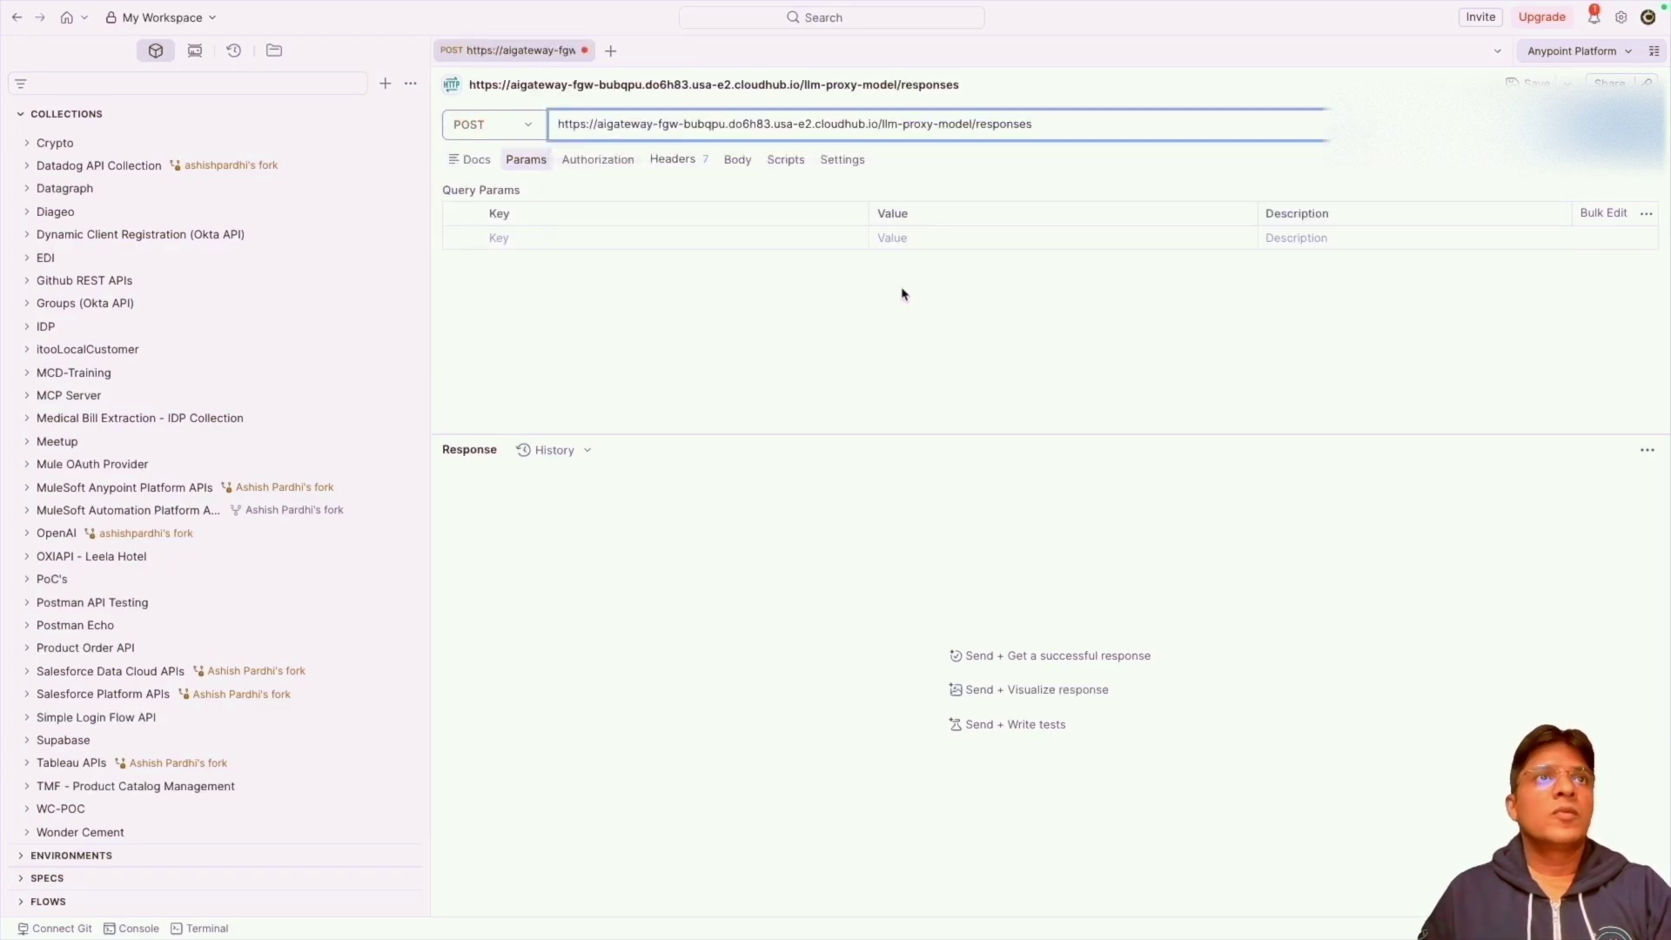
Paste the JSON body and change the model prefix to gemini/gemini-2.0-flash.
left_click(737, 161)
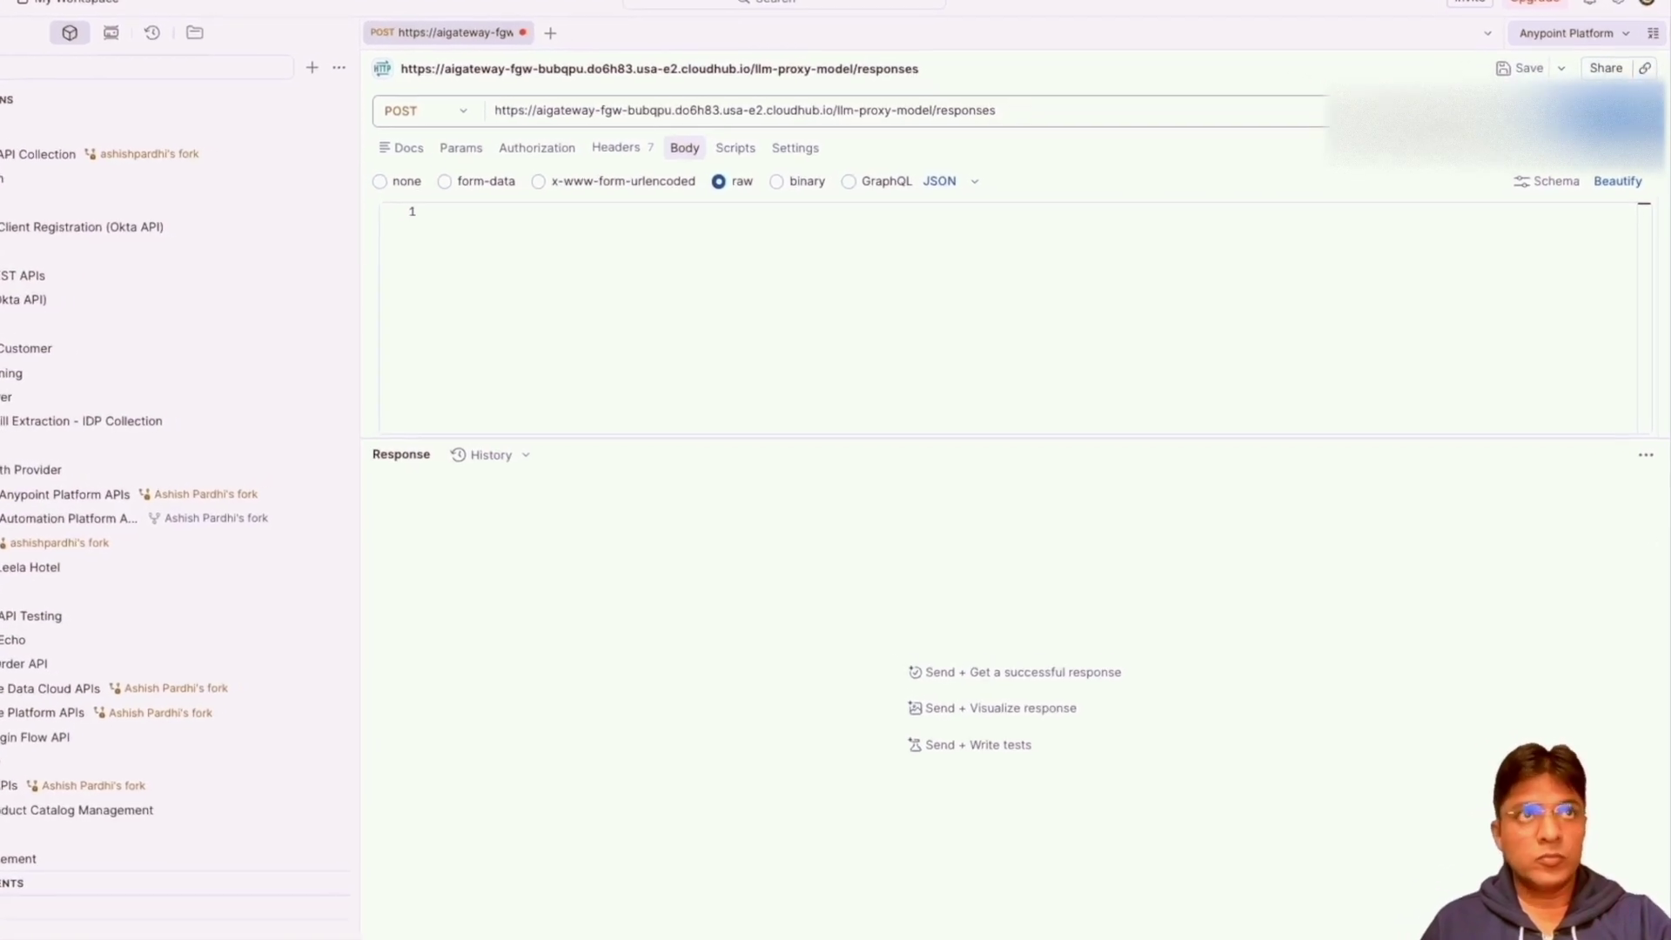
left_click(696, 287)
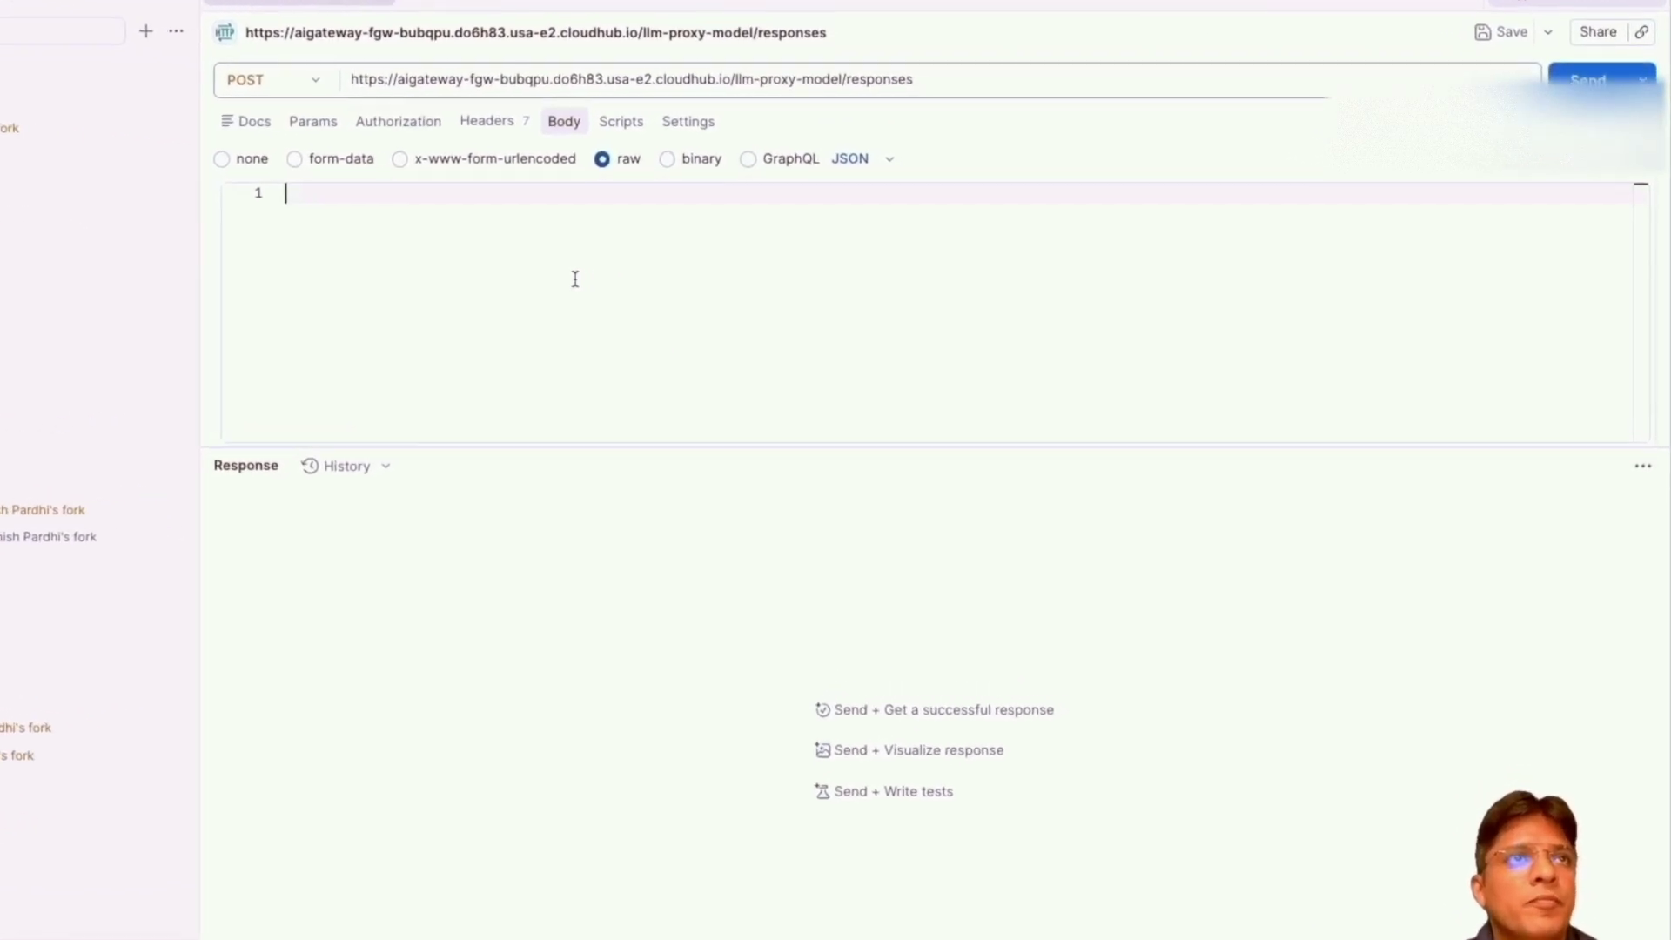
type("{   \"model\": \"google/gemini-2.0-flash\",   \"input\": \"write java program for hello world\" }")
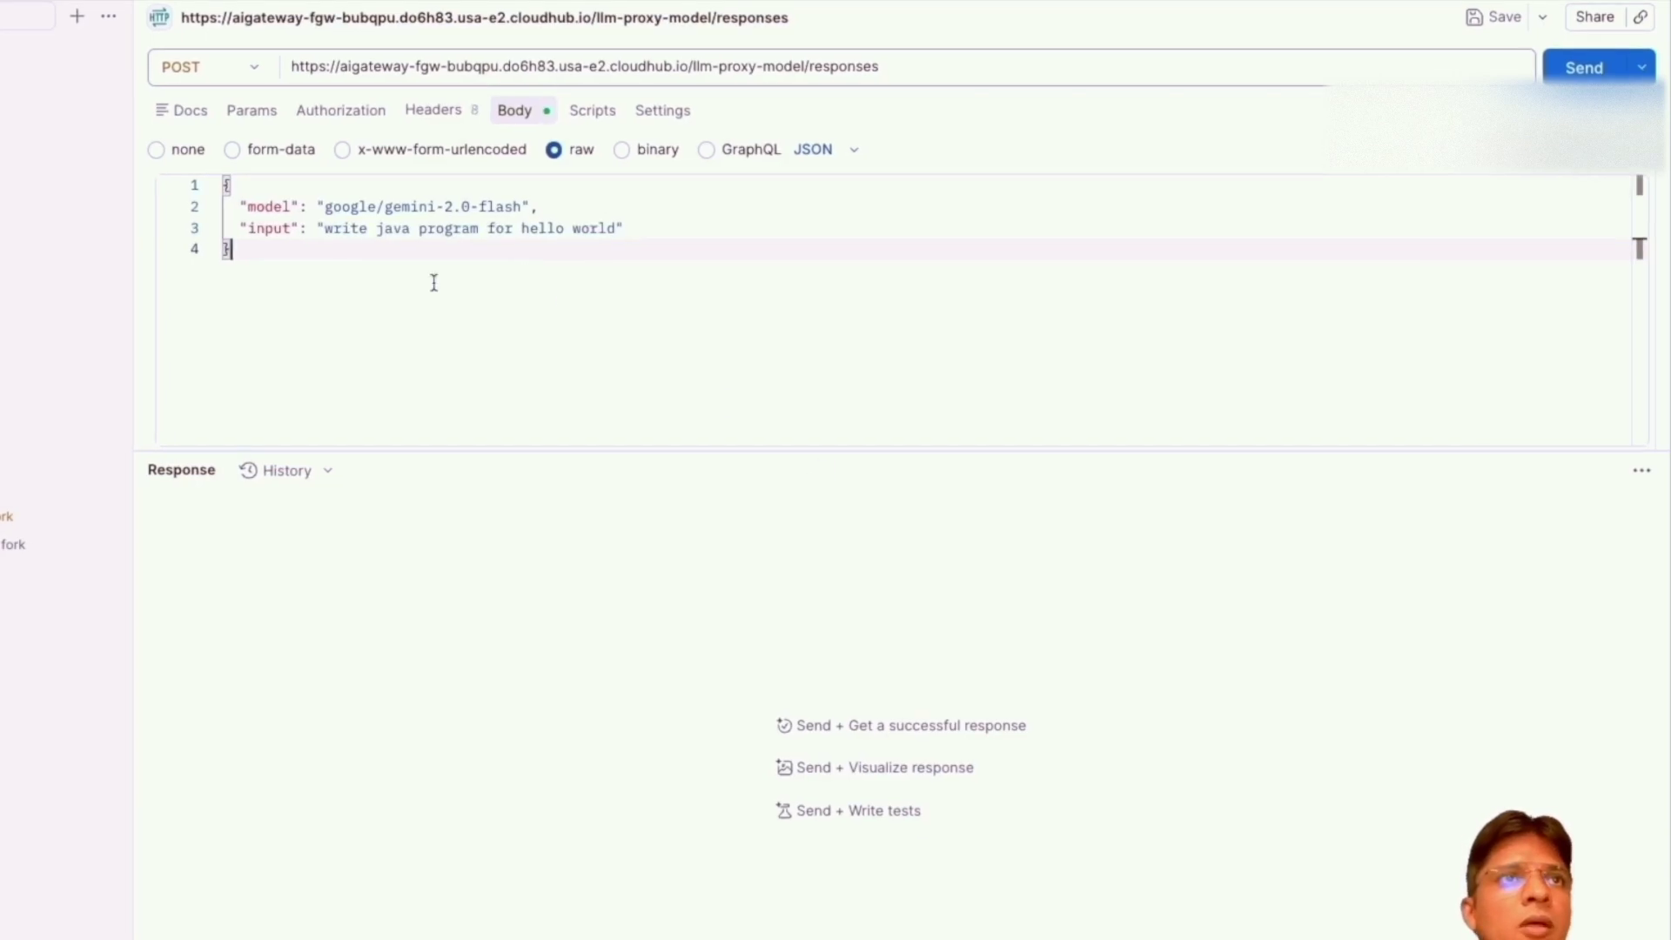
double_click(342, 210)
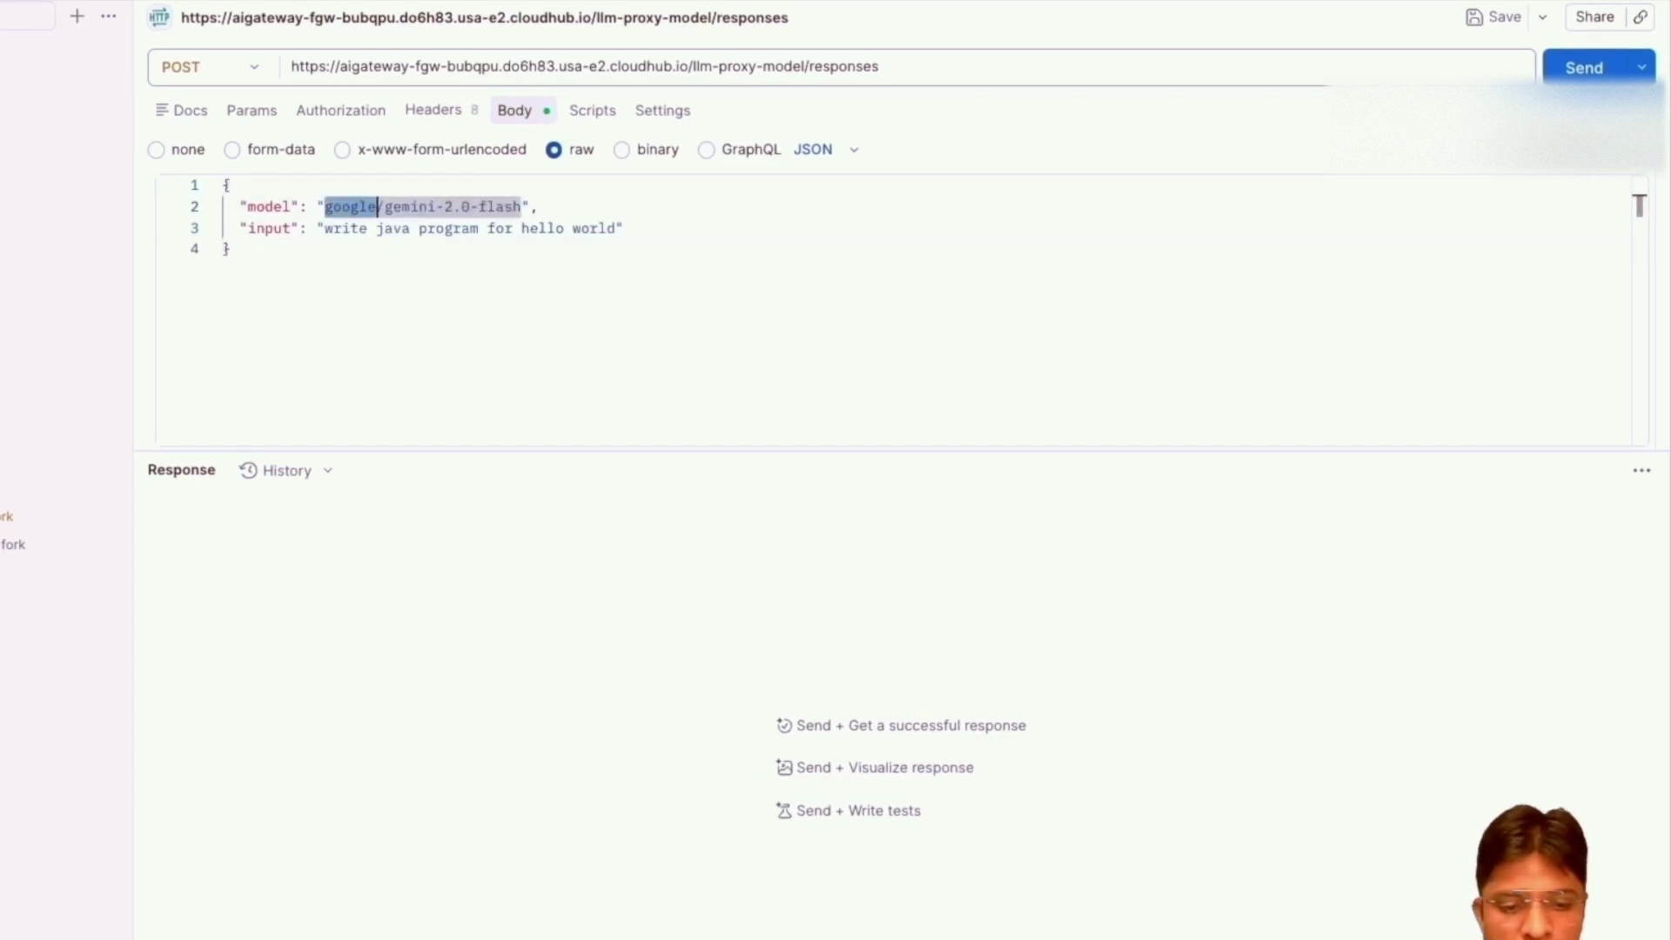
type("gemini")
left_click(701, 421)
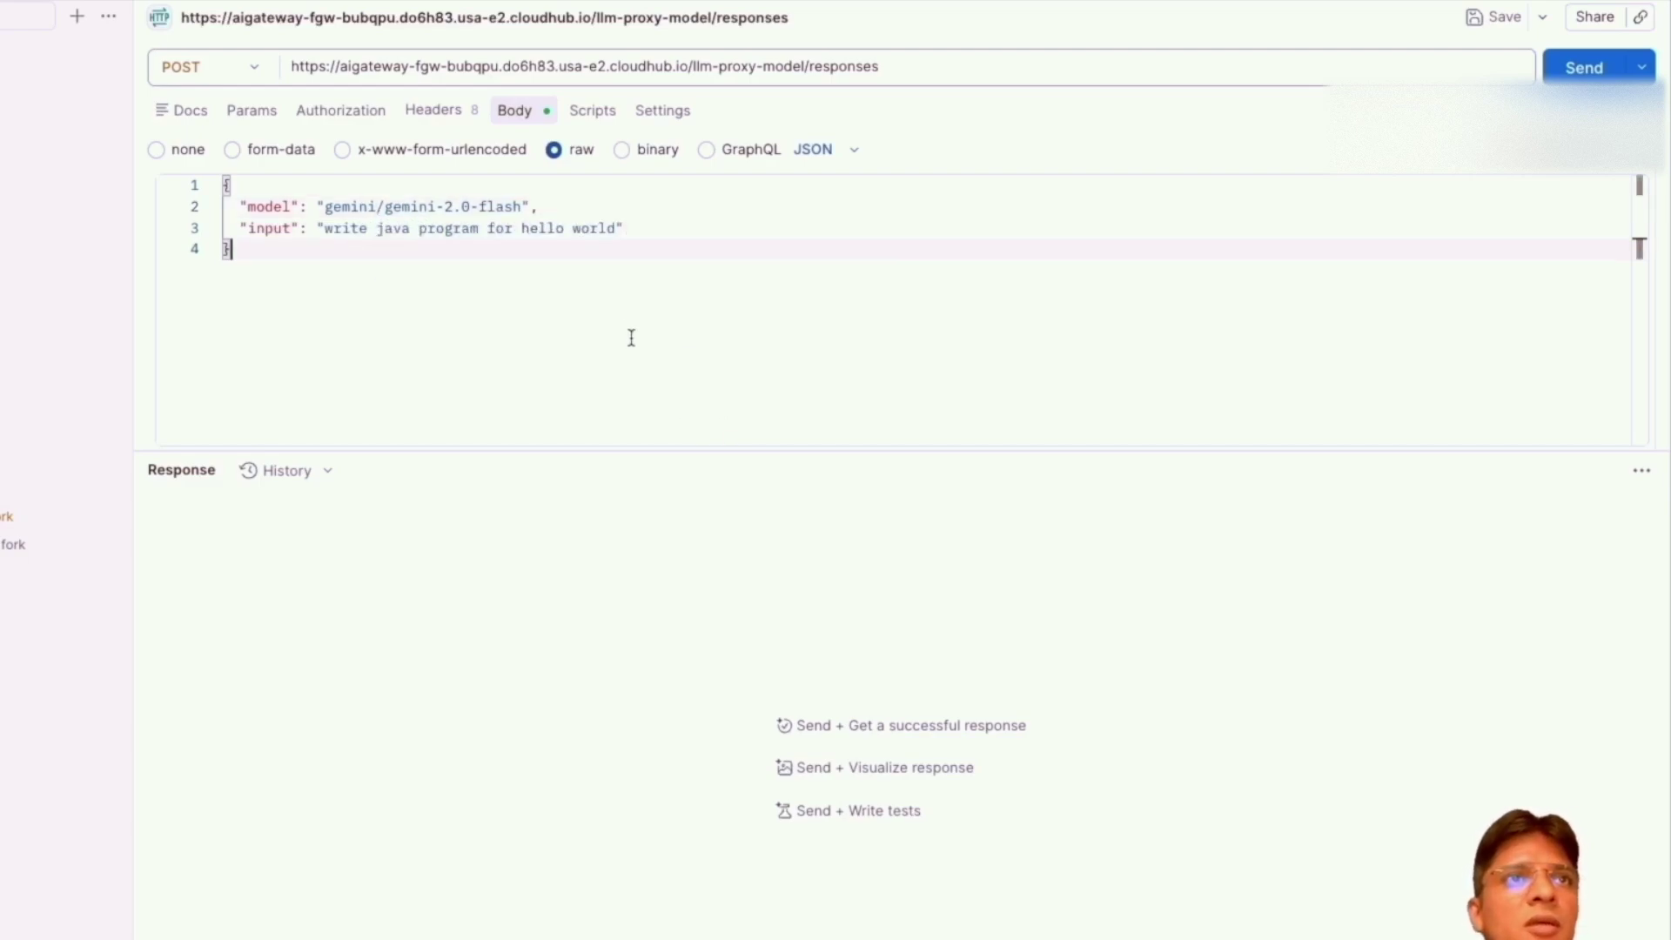
Bulk-paste the client credential and Content-Type headers, then send the request.
left_click(418, 113)
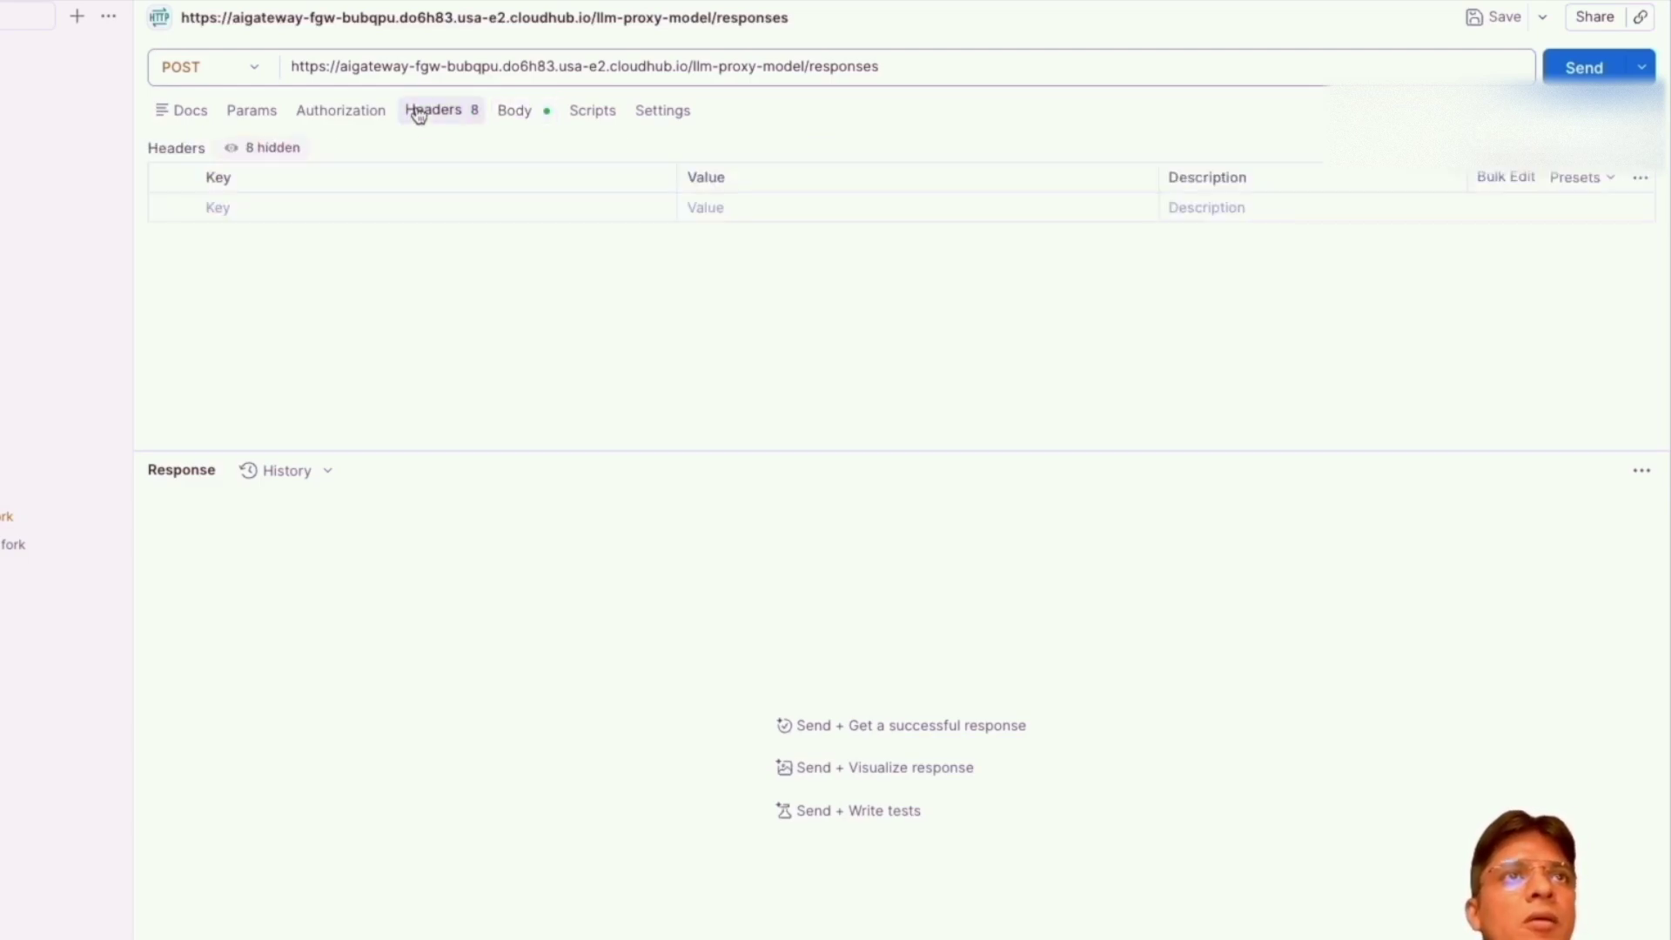
left_click(1506, 178)
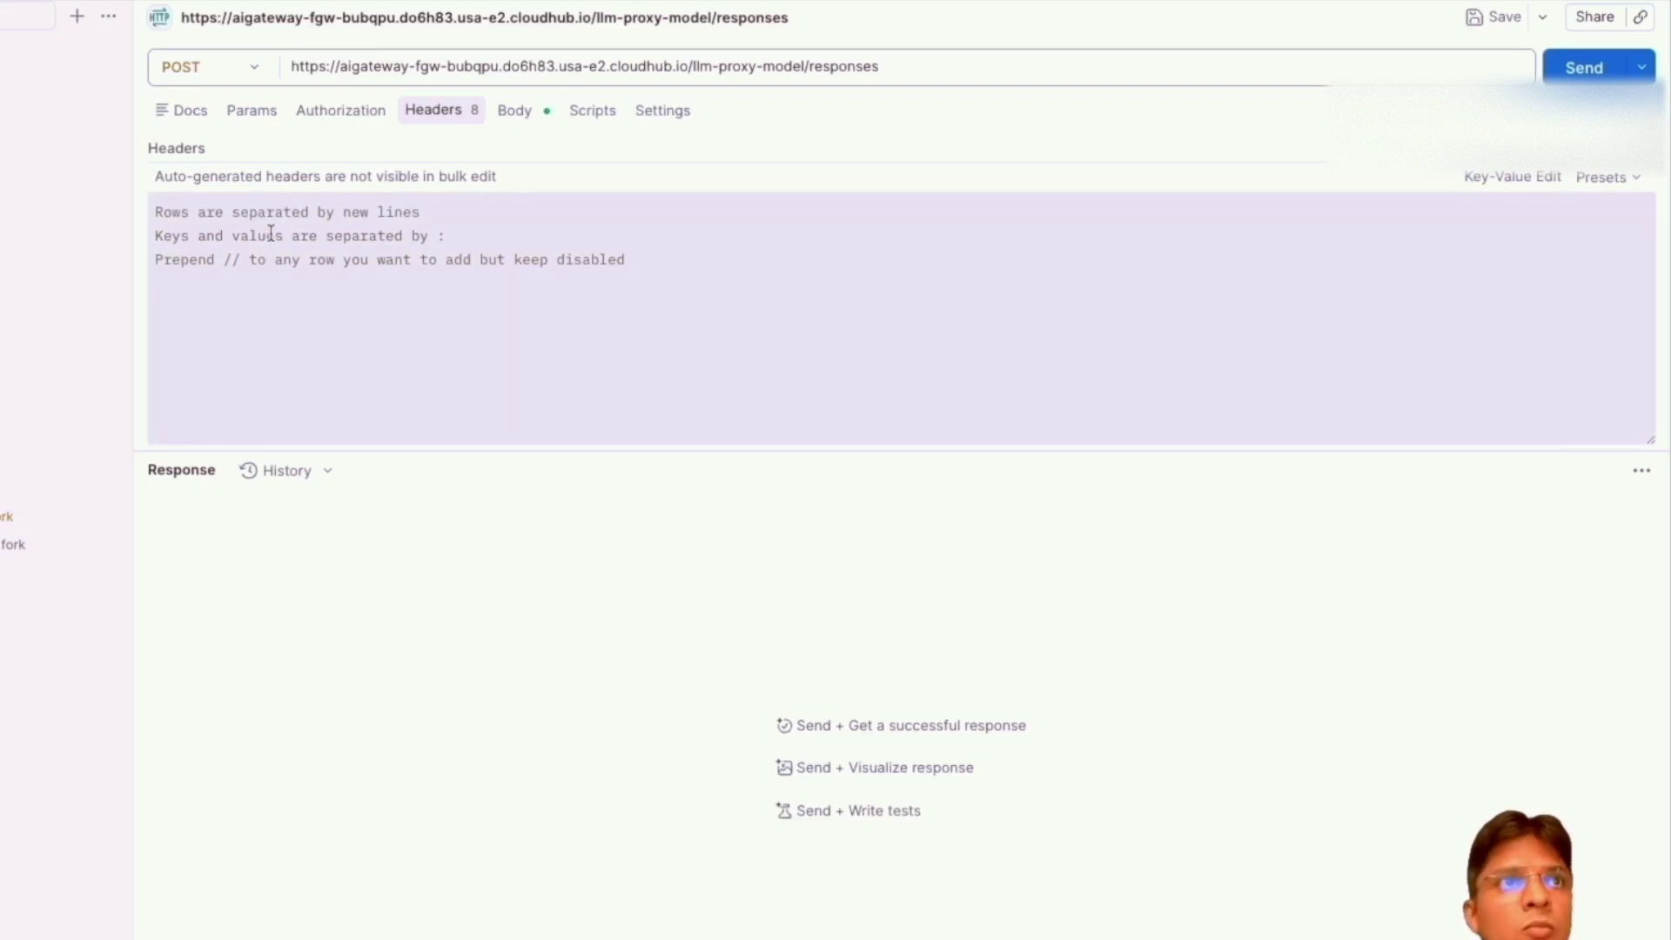
left_click(338, 281)
key("ctrl+v")
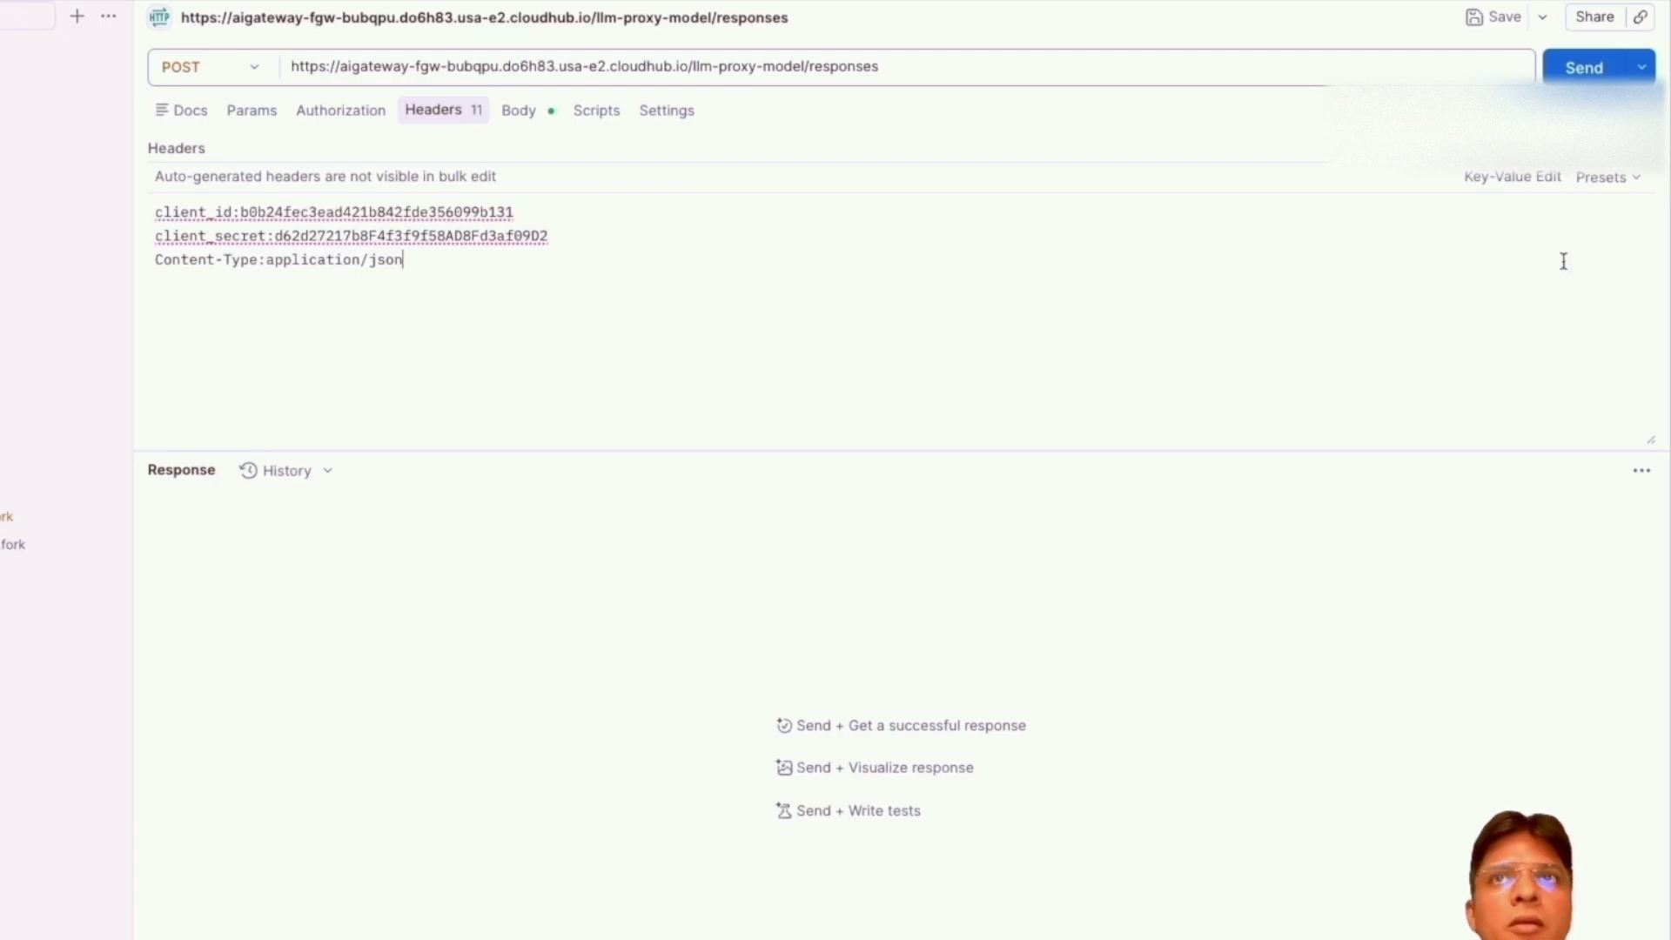
left_click(519, 114)
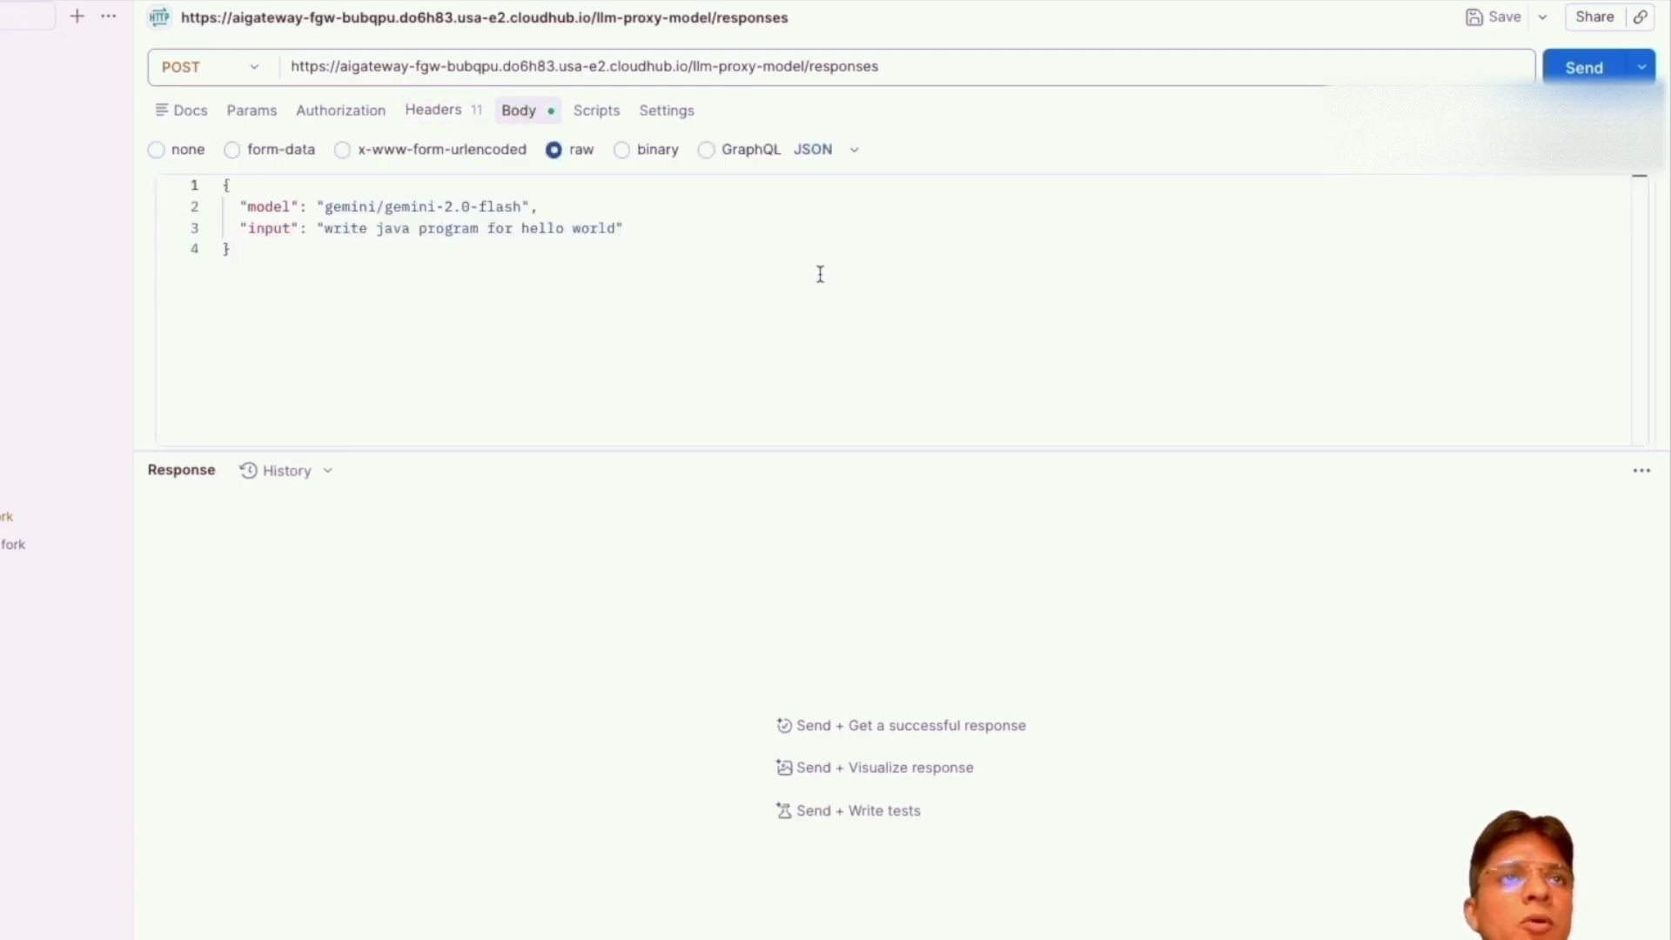
left_click(1584, 67)
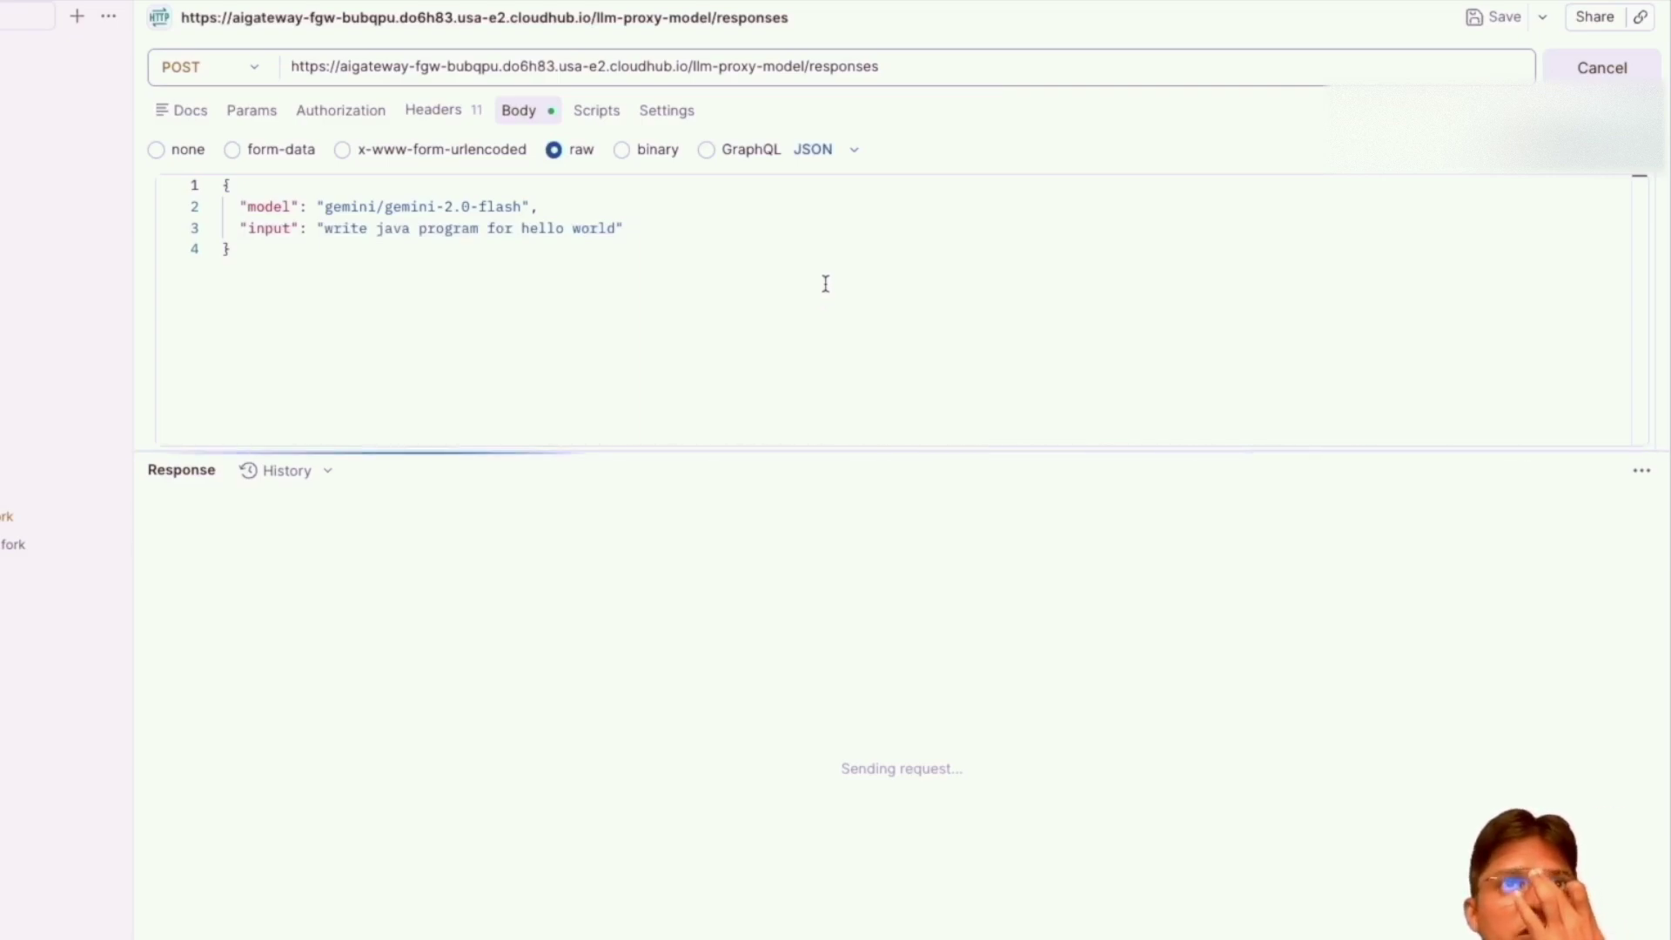
Confirm the 200 OK response came from gemini-2.5-flash, then change the model prefix to google.
left_click_drag(879, 66, 257, 70)
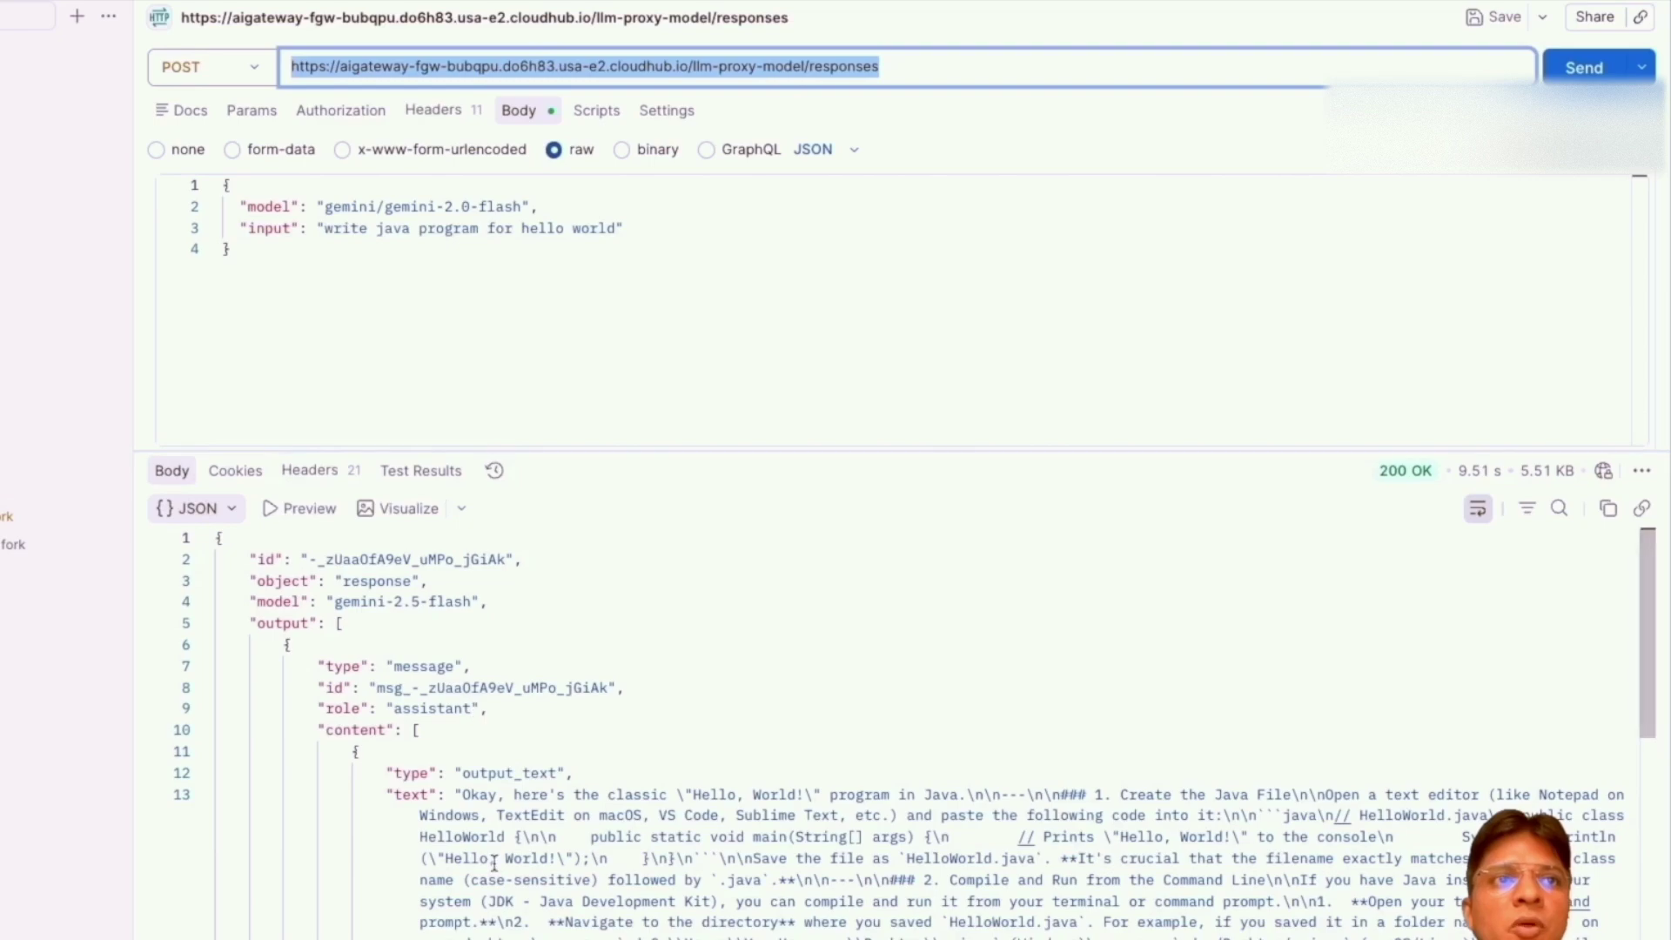
left_click_drag(336, 603, 377, 603)
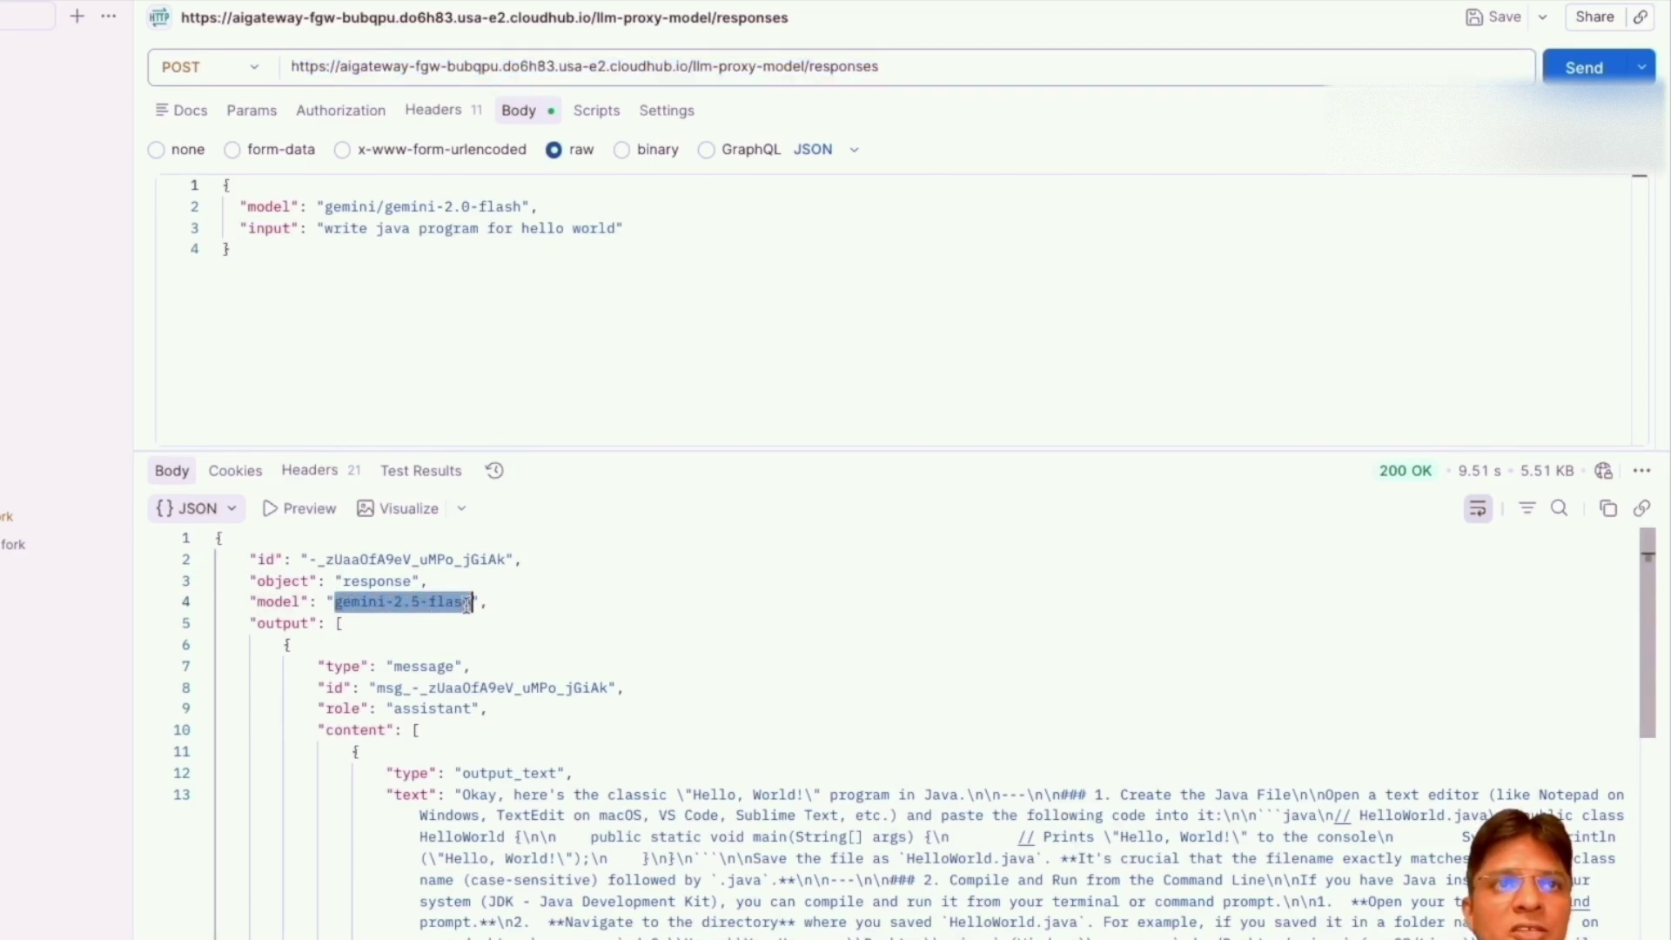
double_click(344, 209)
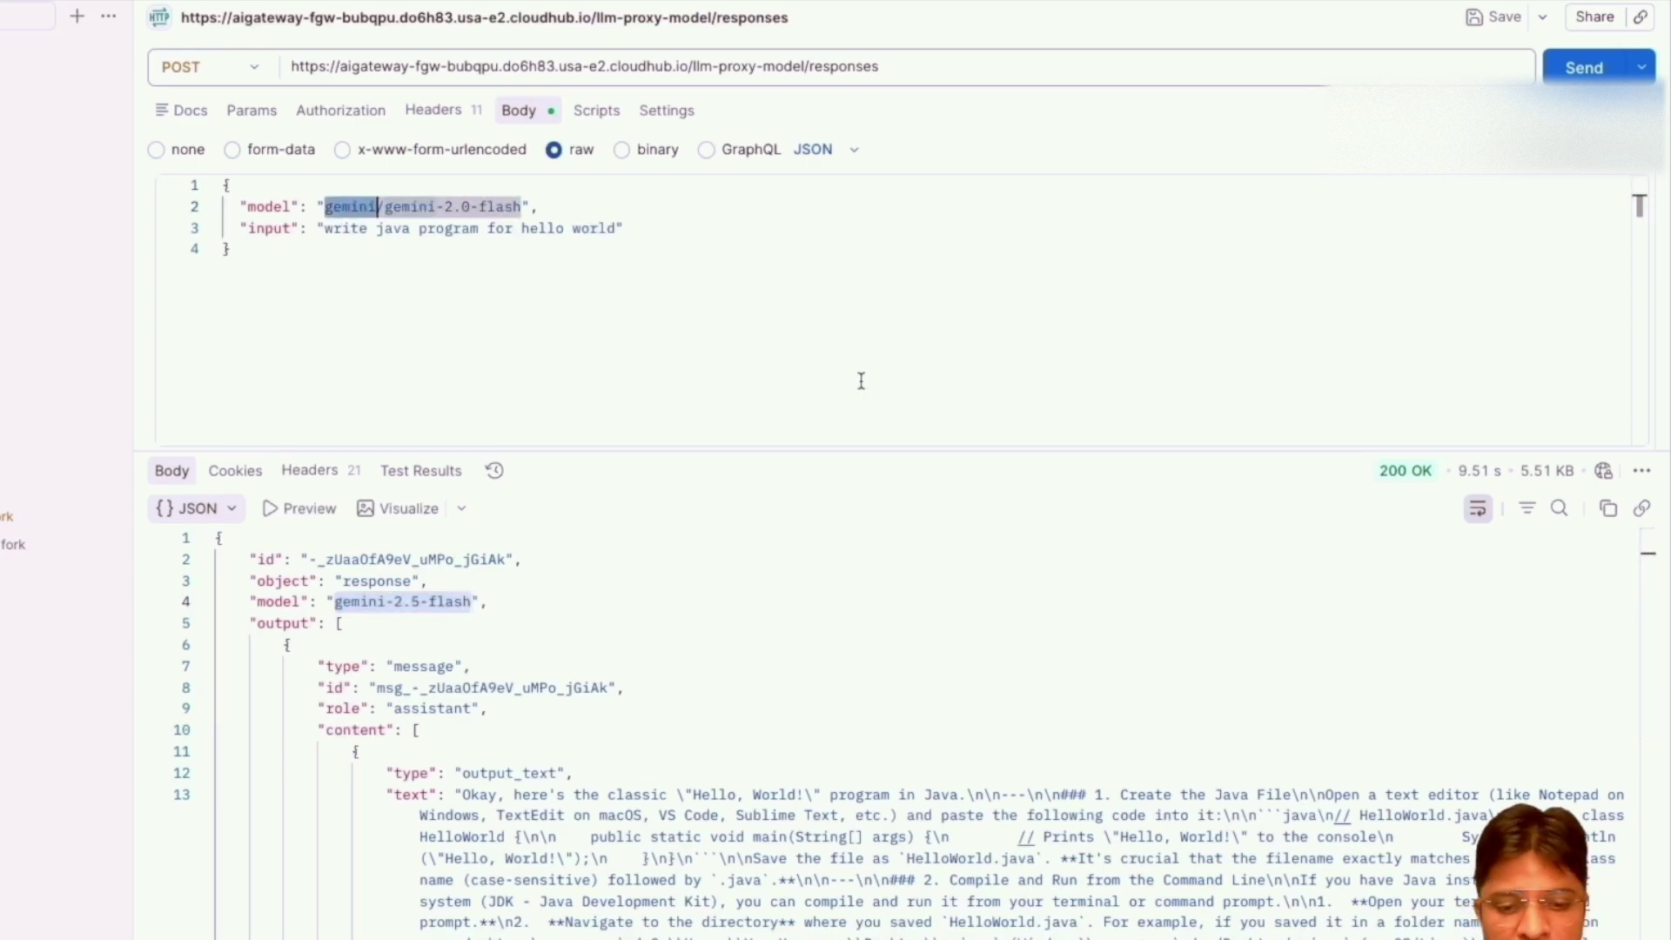
type("google")
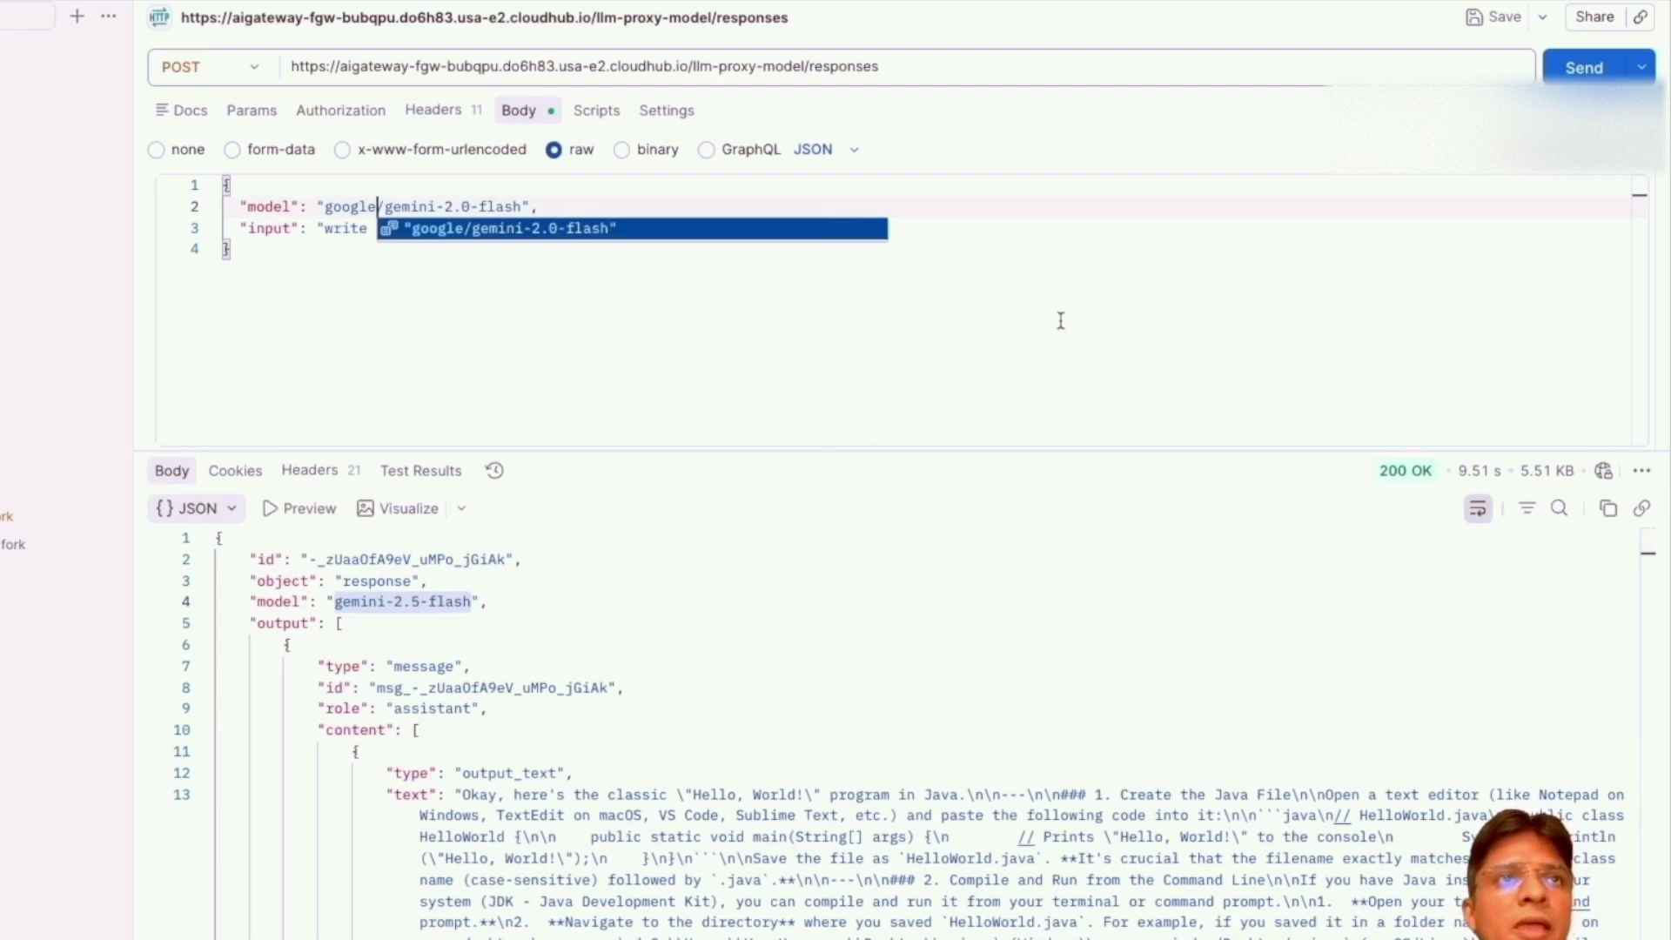
Resend with google/gemini-2.0-flash and confirm the fallback gpt-5-nano-2025-08-07 answered.
left_click(1574, 75)
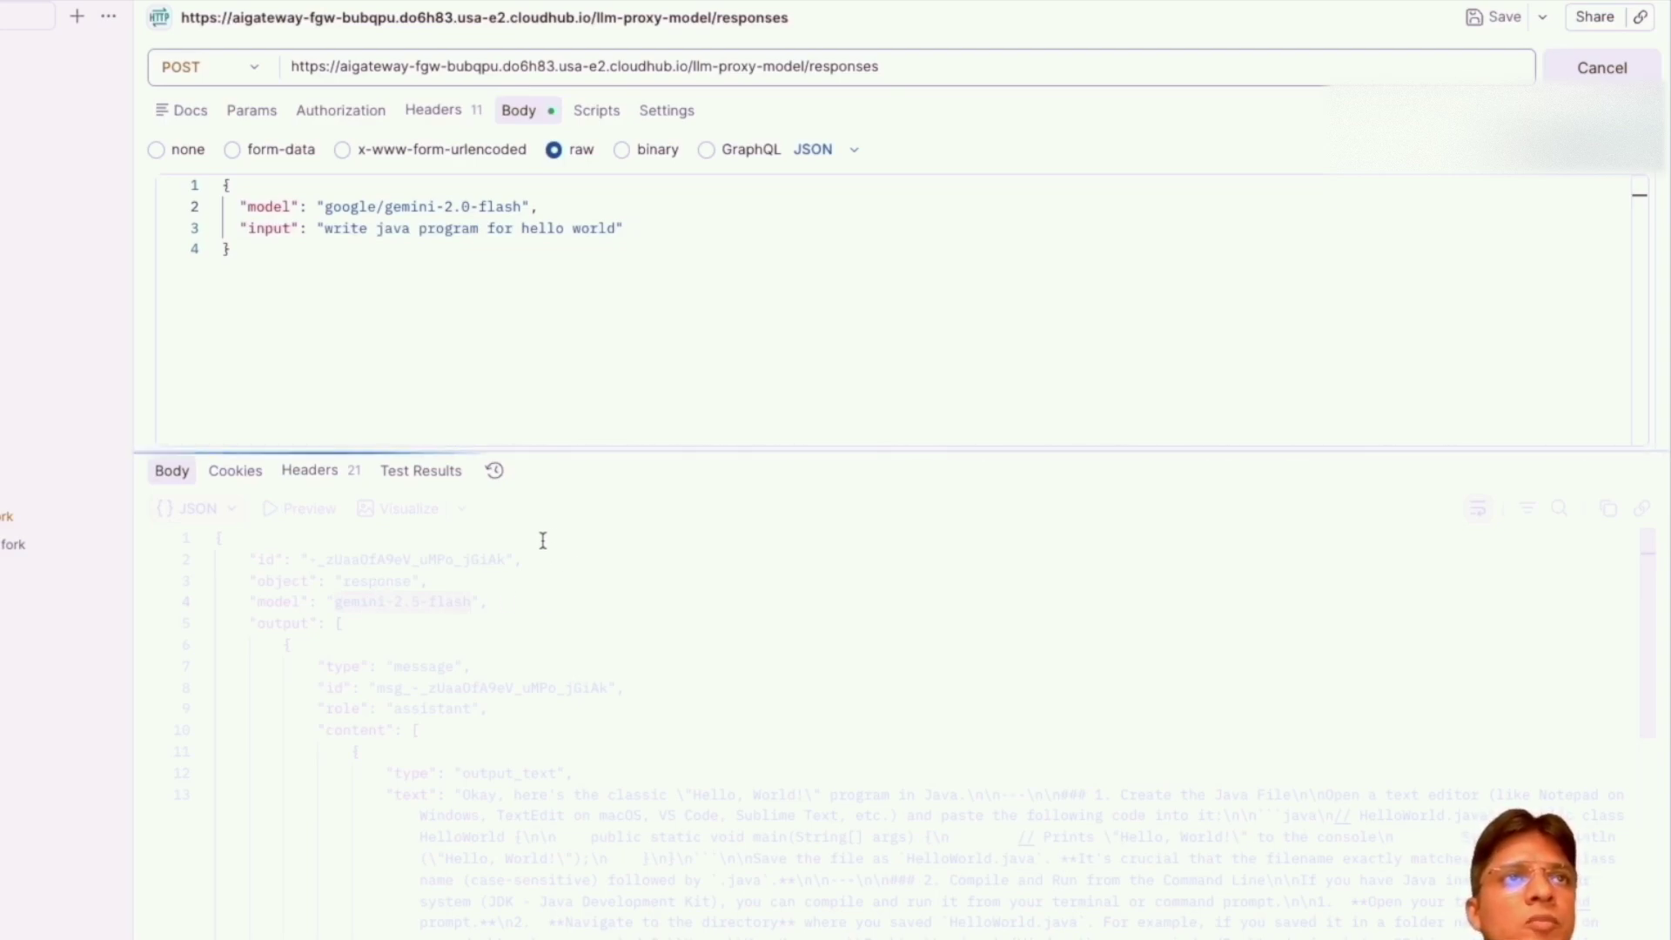
left_click_drag(325, 206, 378, 206)
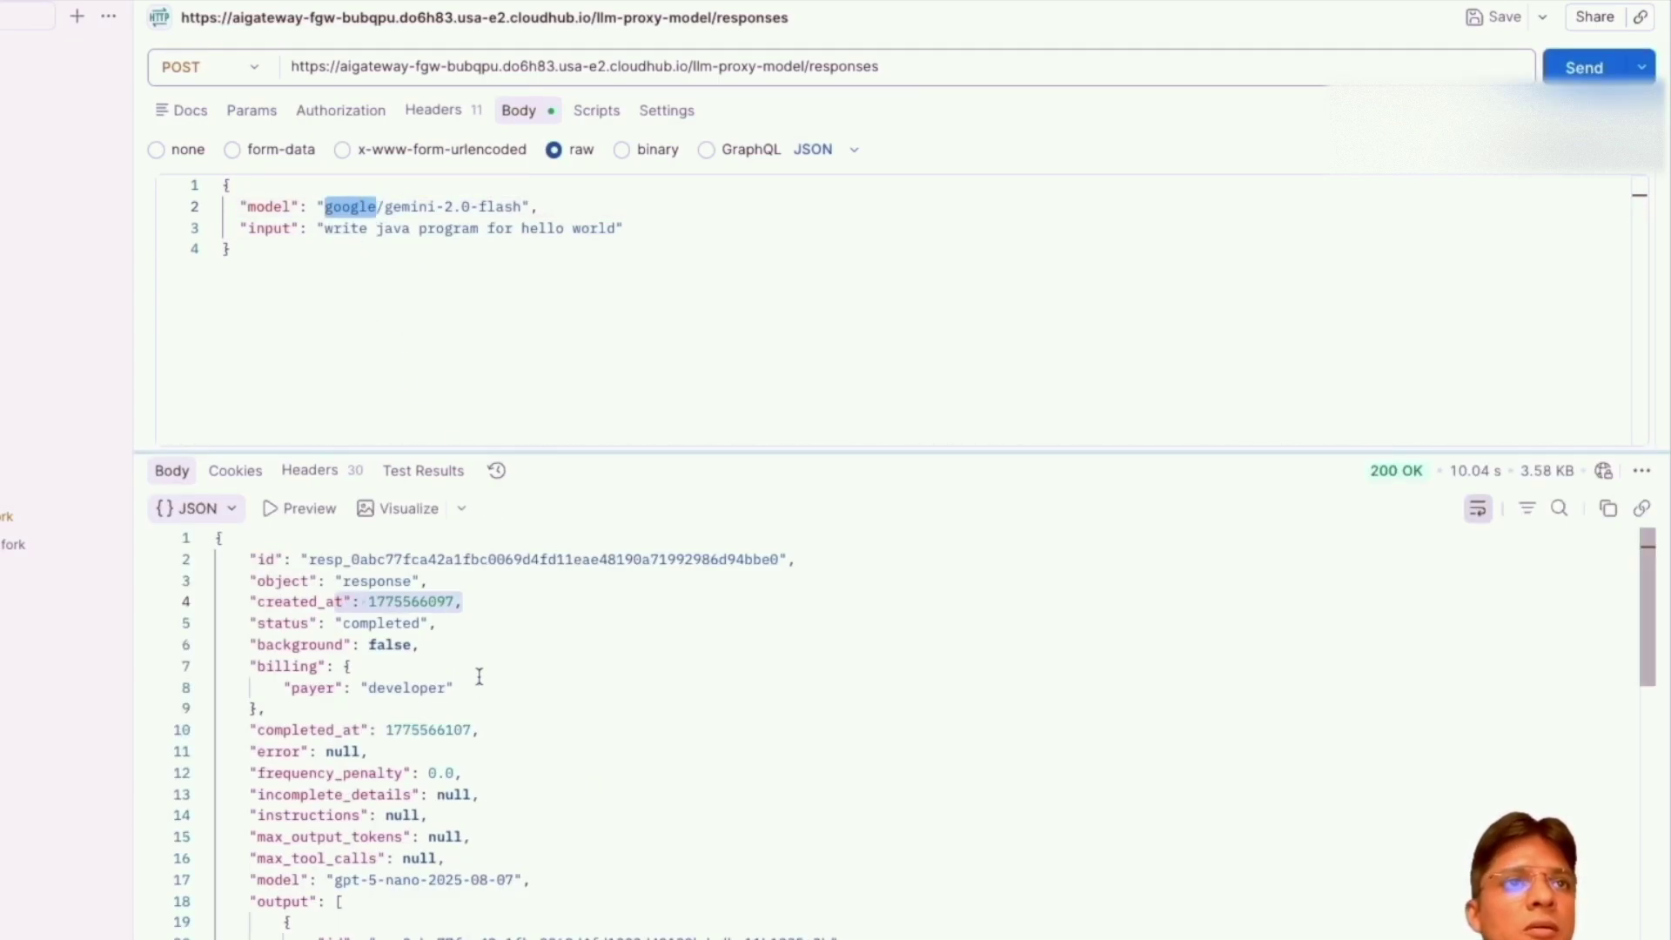
scroll(468, 811, "down", 3)
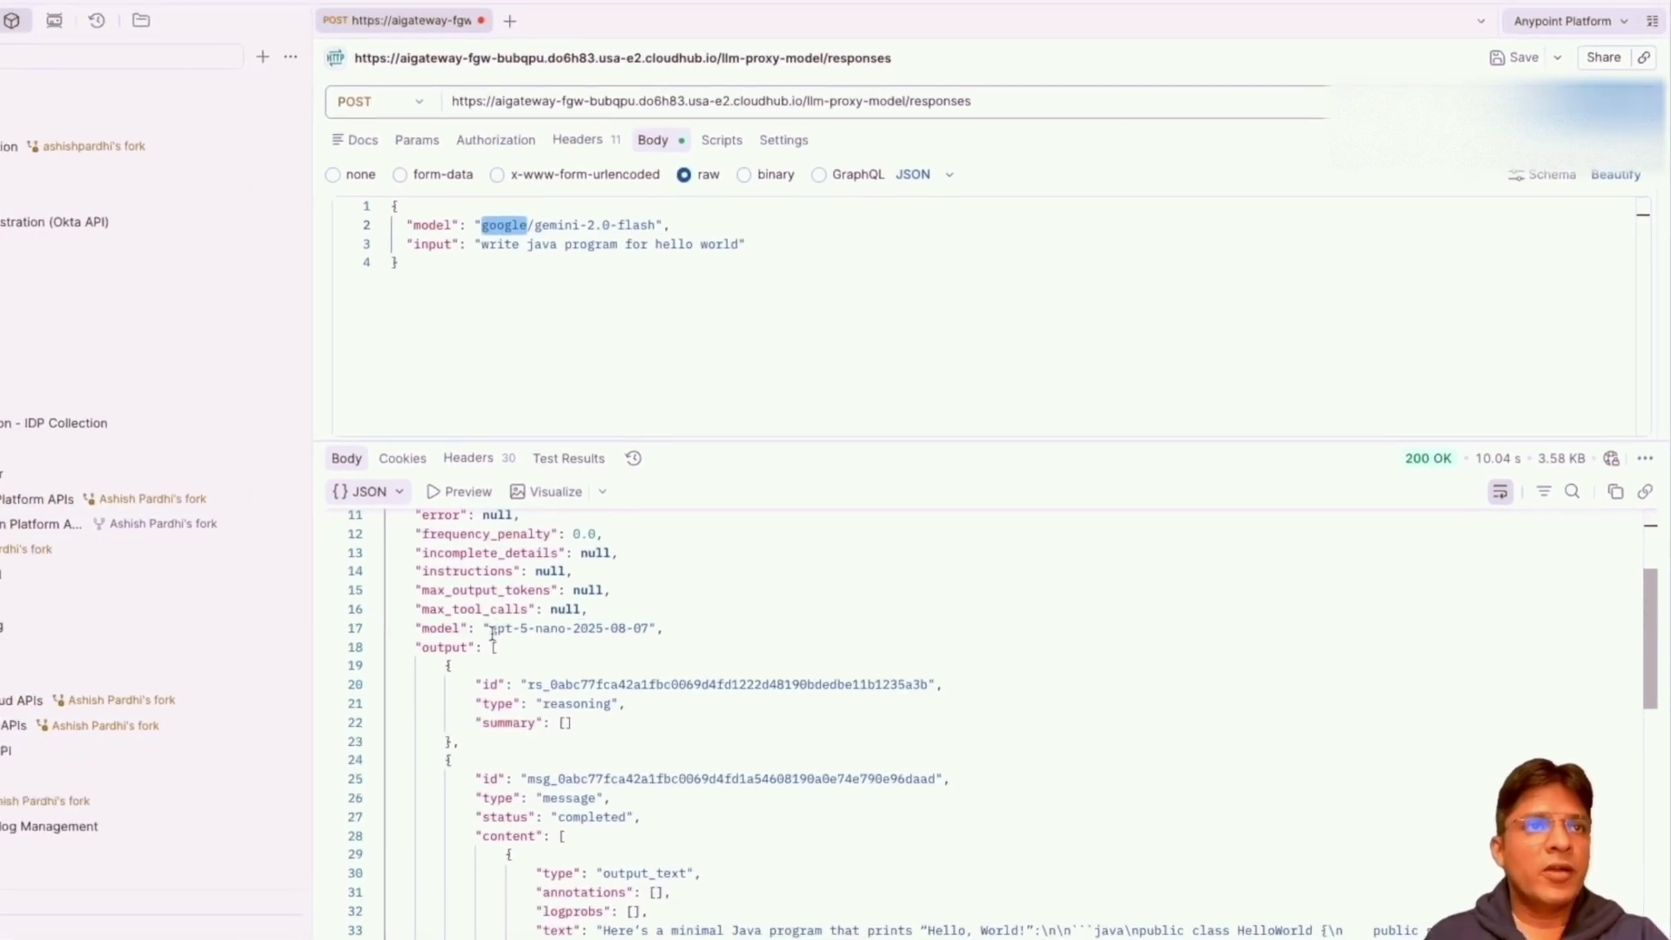
left_click_drag(345, 651, 523, 652)
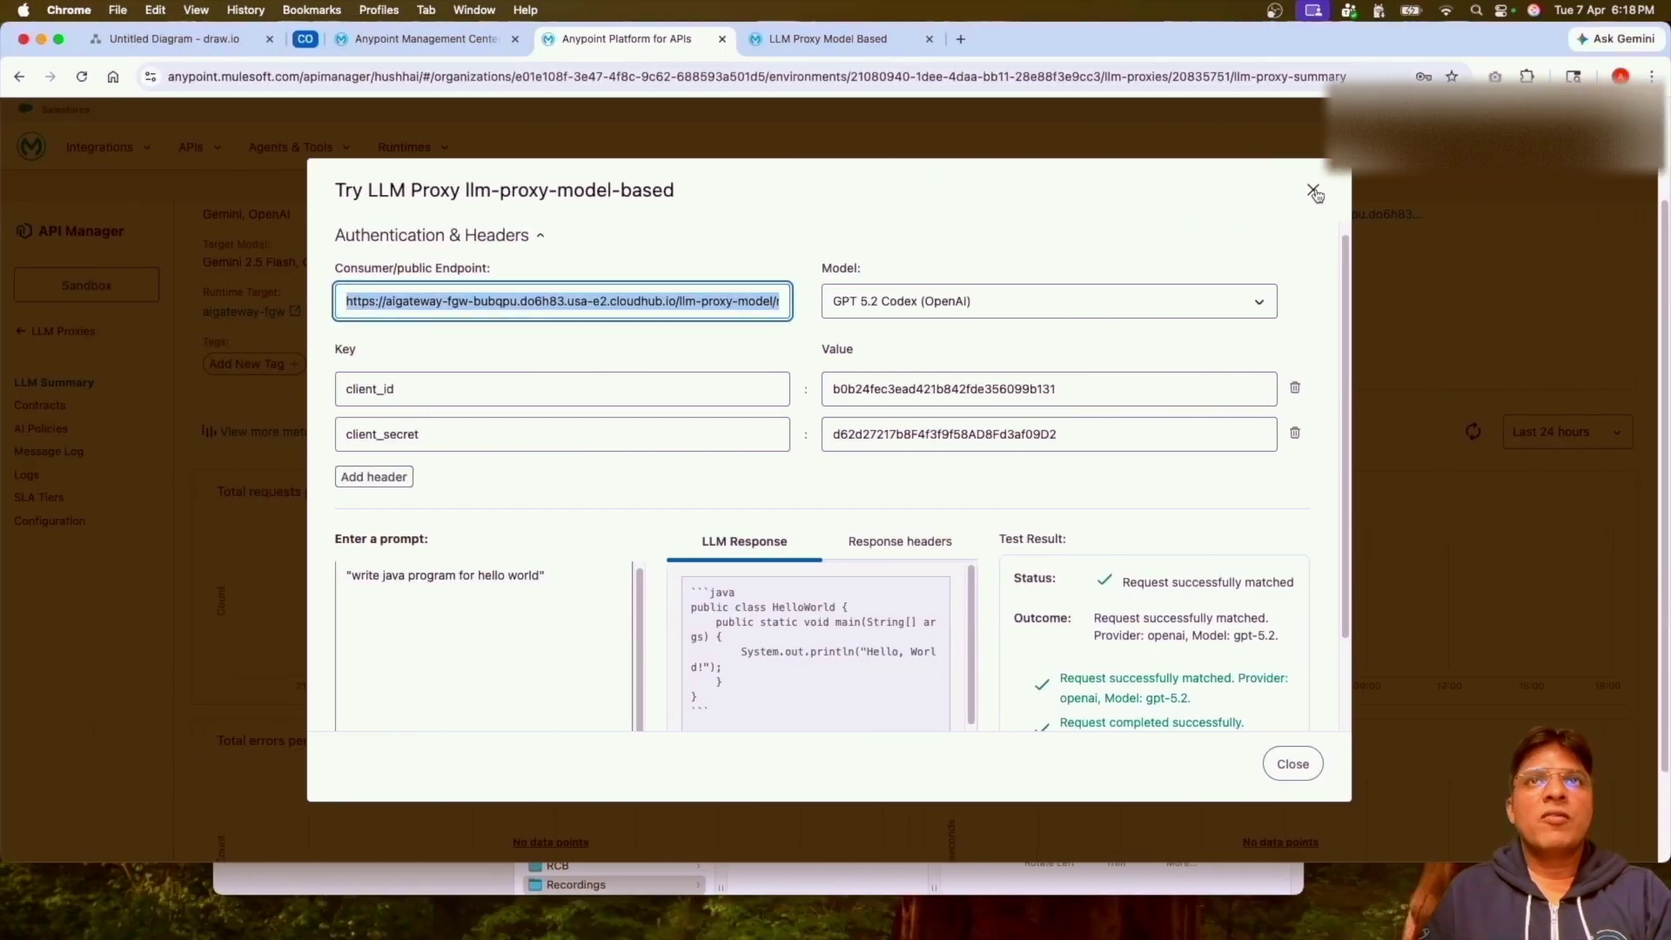
Close the test dialog and inspect the Outbound Routes A/B and GPT 5 Nano fallback.
left_click(1315, 192)
scroll(1215, 304, "up", 2)
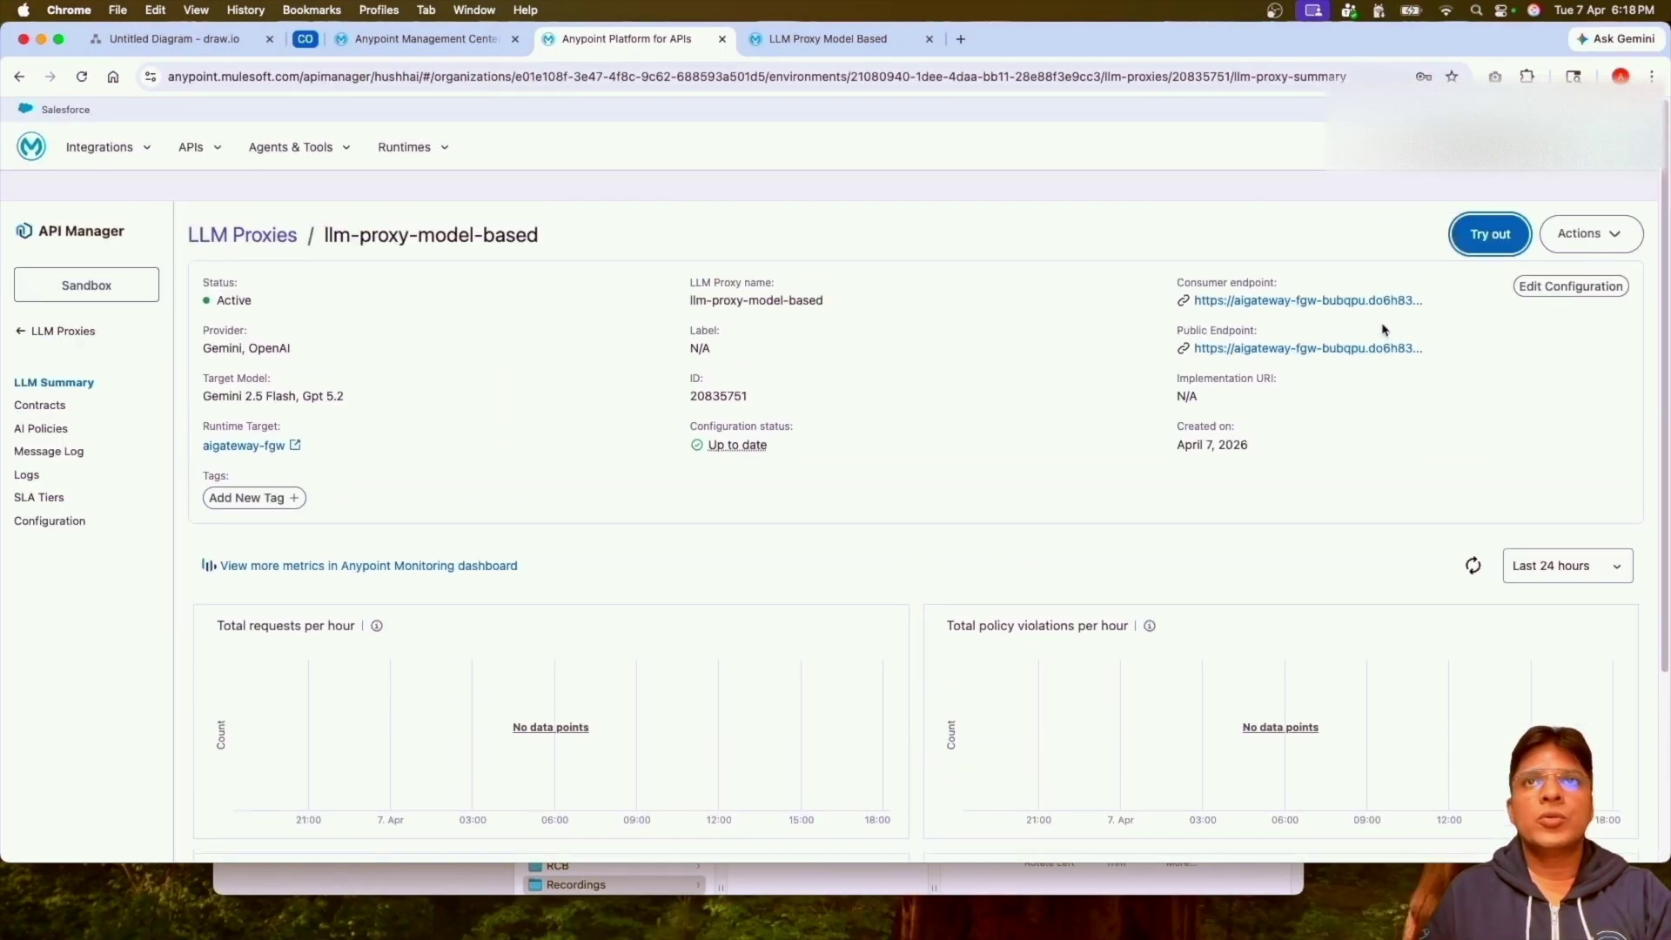
left_click(1561, 296)
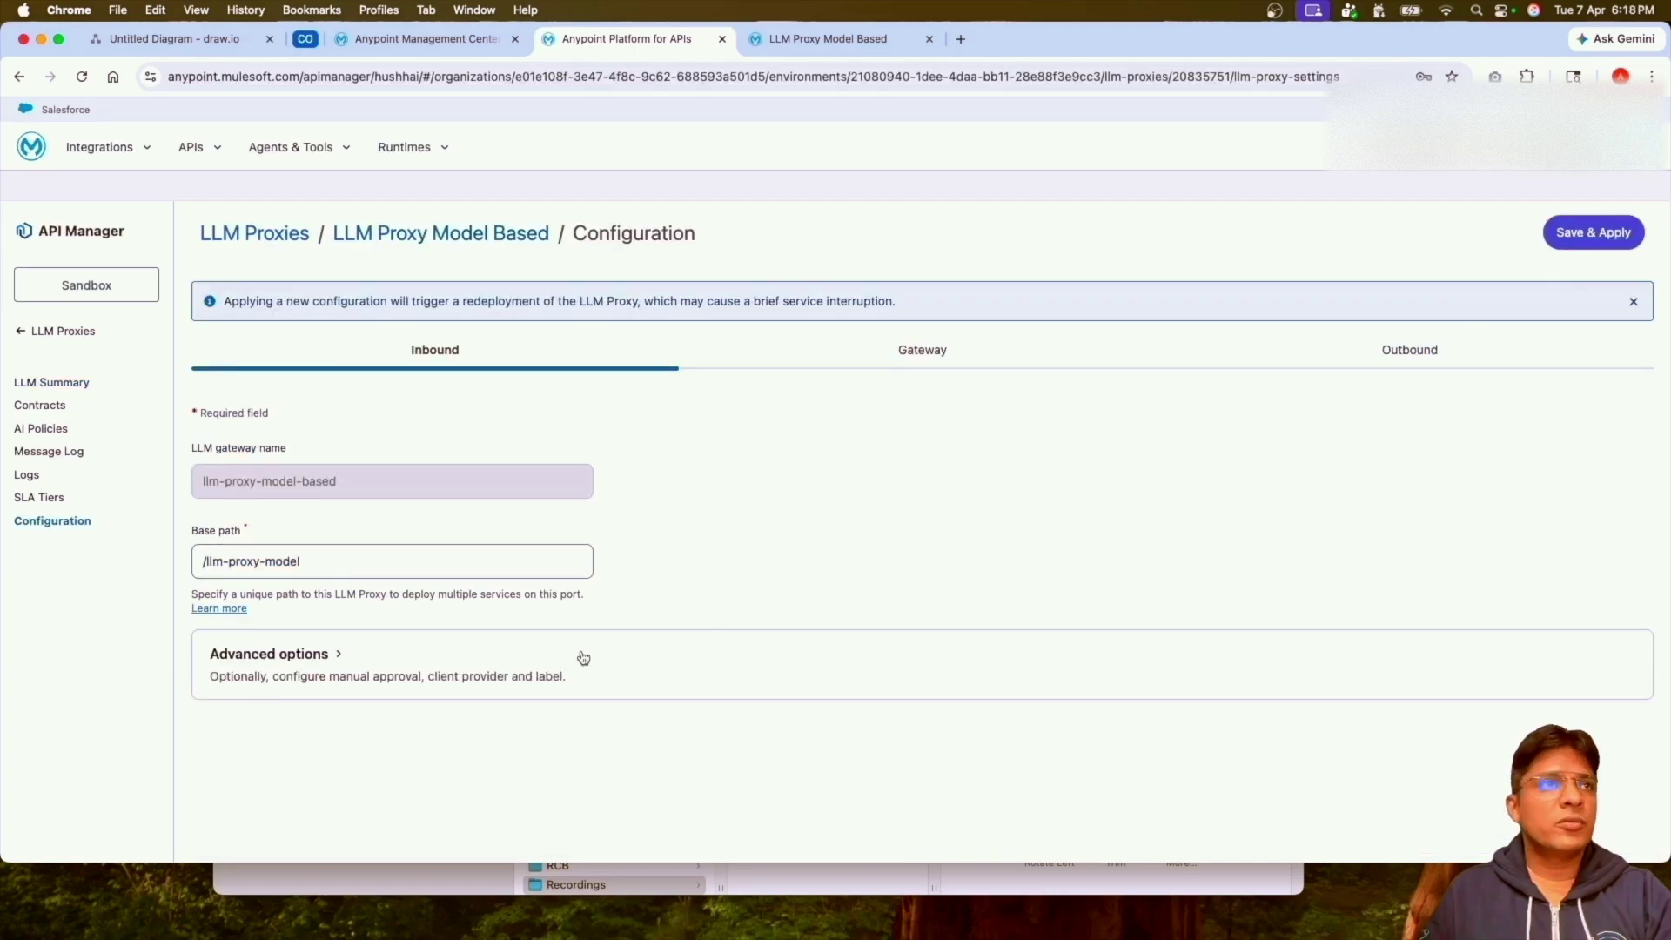
left_click(1414, 355)
scroll(644, 628, "down", 3)
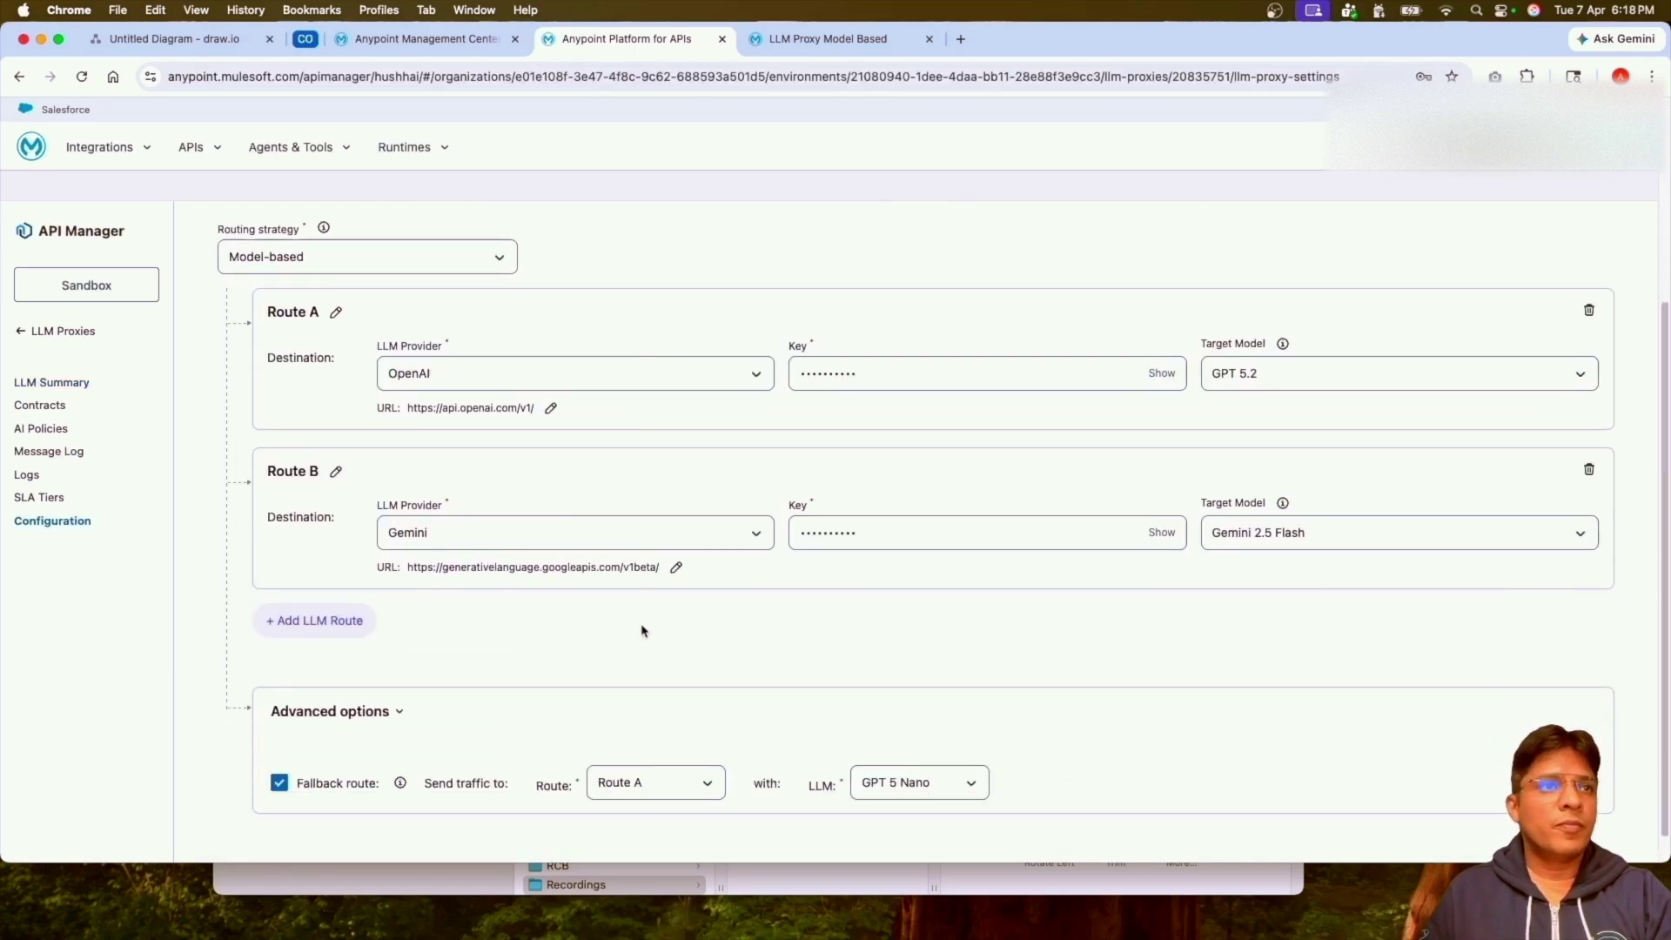
scroll(644, 628, "down", 1)
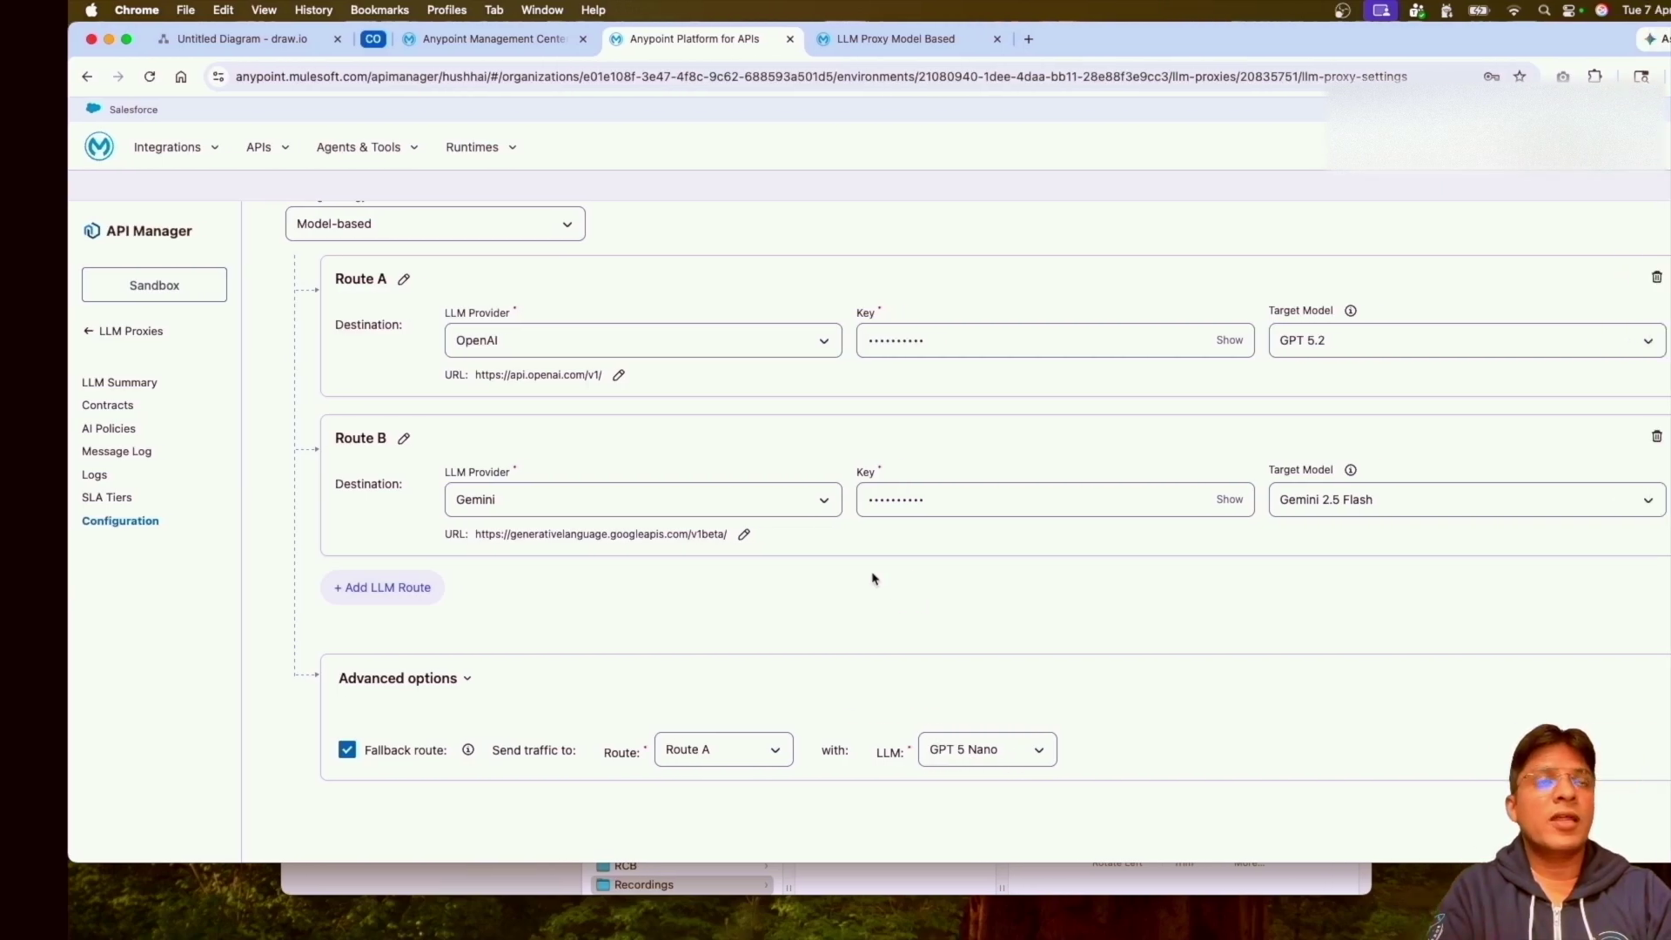
key("ctrl+Right")
key("ctrl+Right")
key("ctrl+Left")
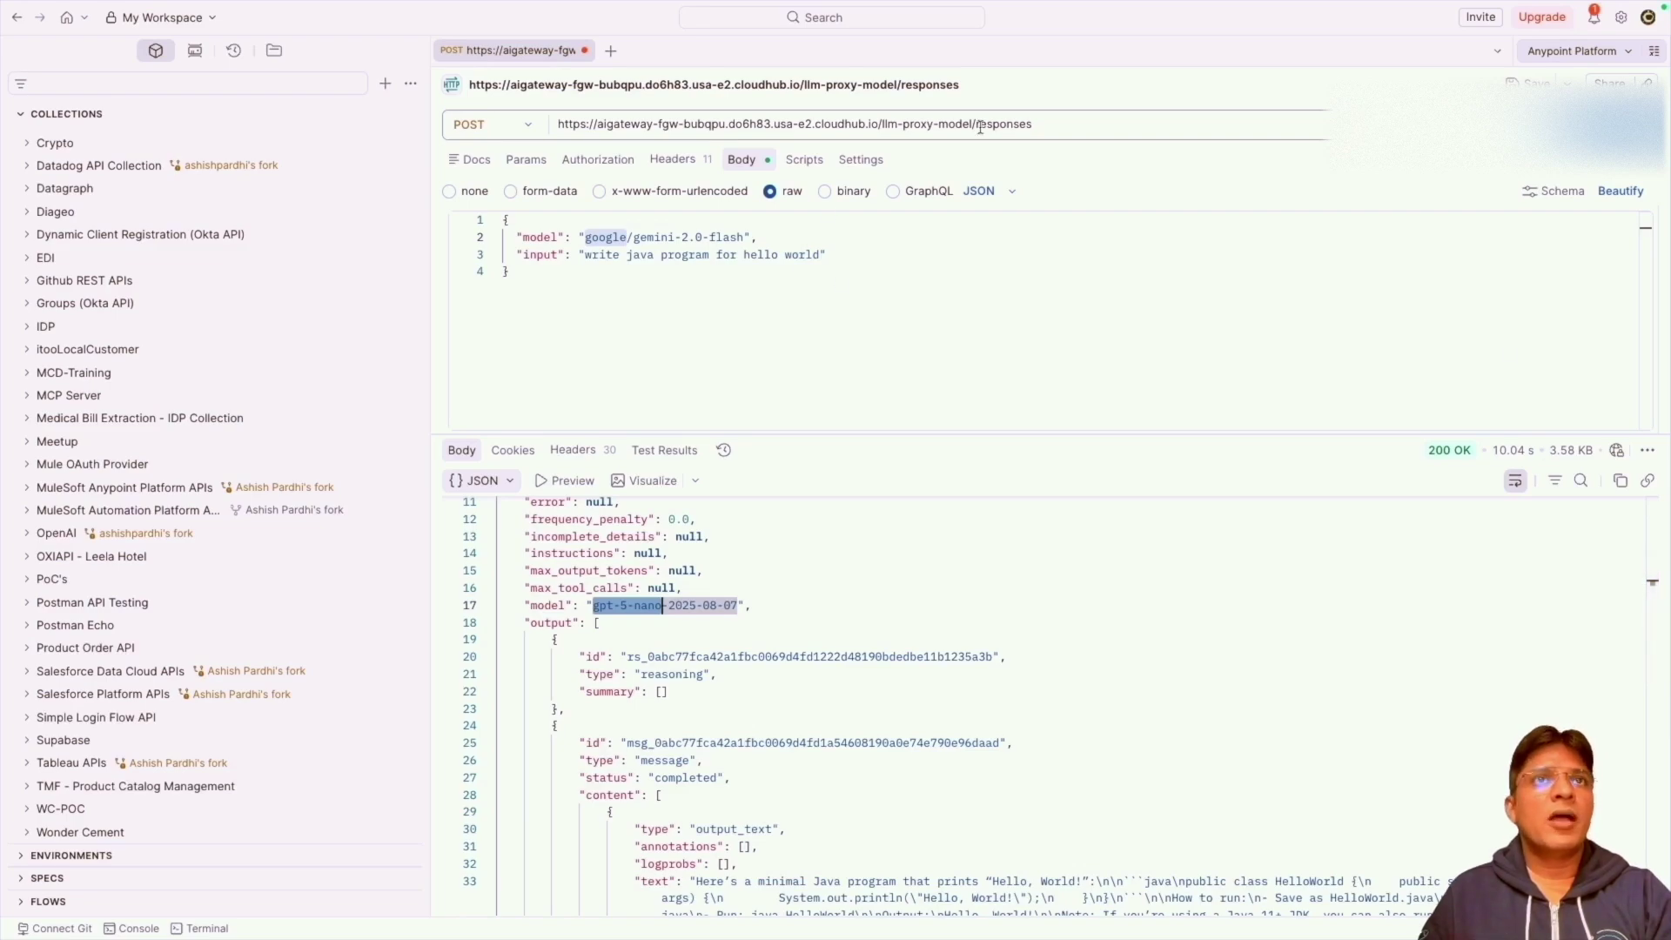
Replace the request body with the openai/gpt-4o-mini version and send it.
triple_click(1069, 123)
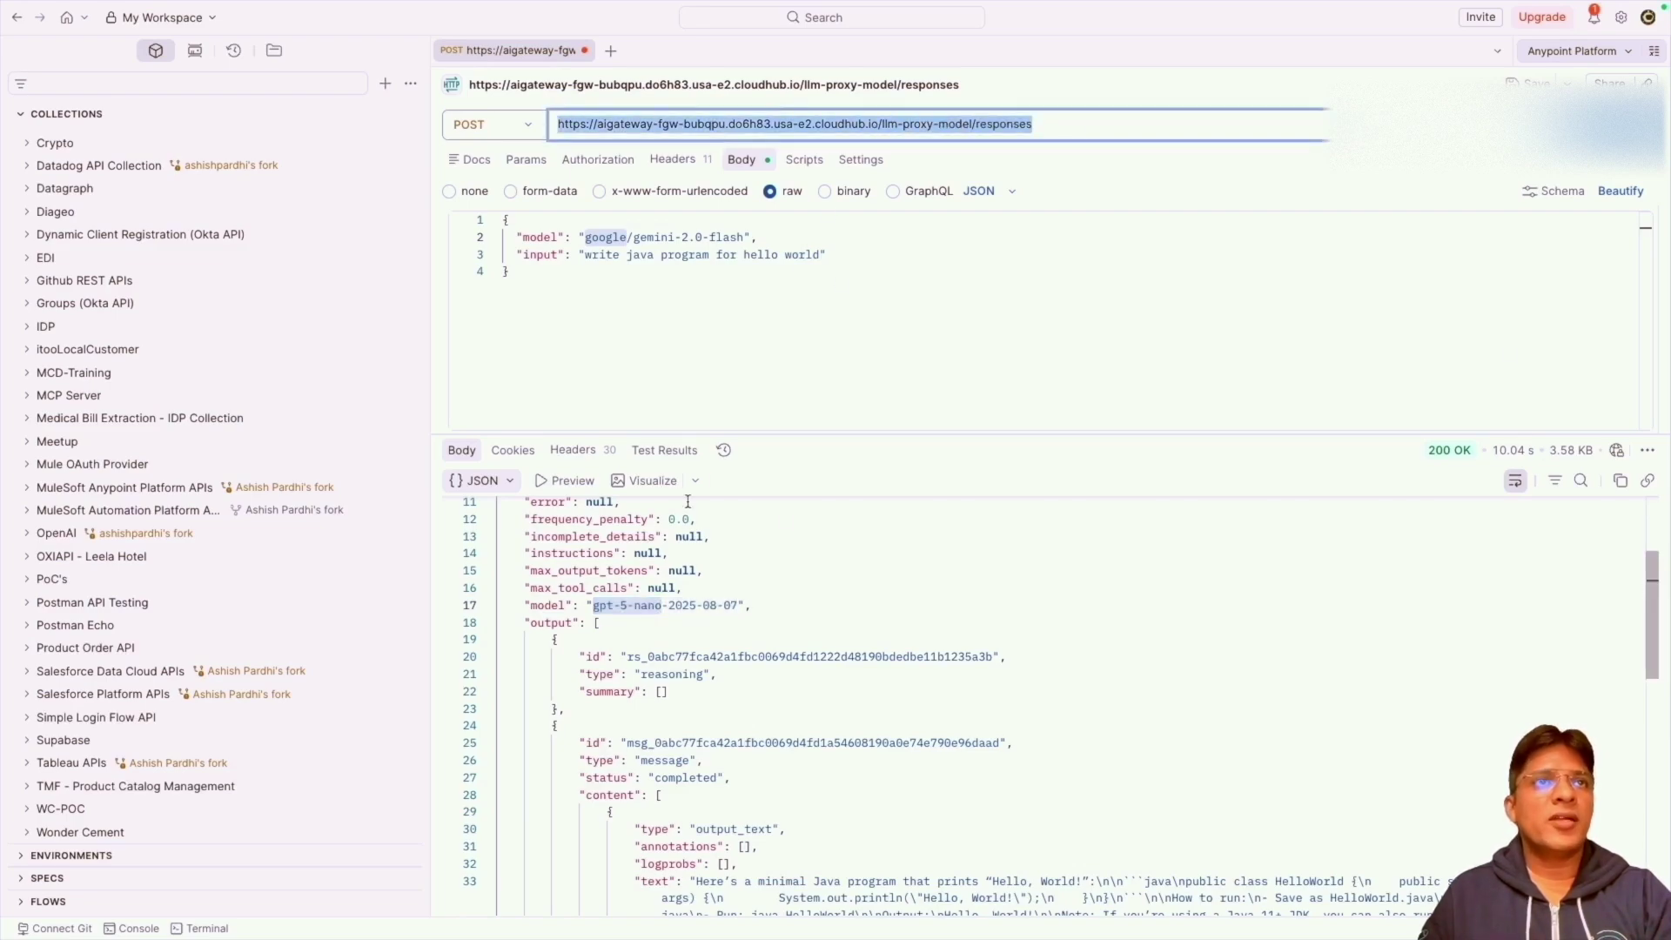
scroll(903, 596, "down", 5)
scroll(901, 601, "up", 7)
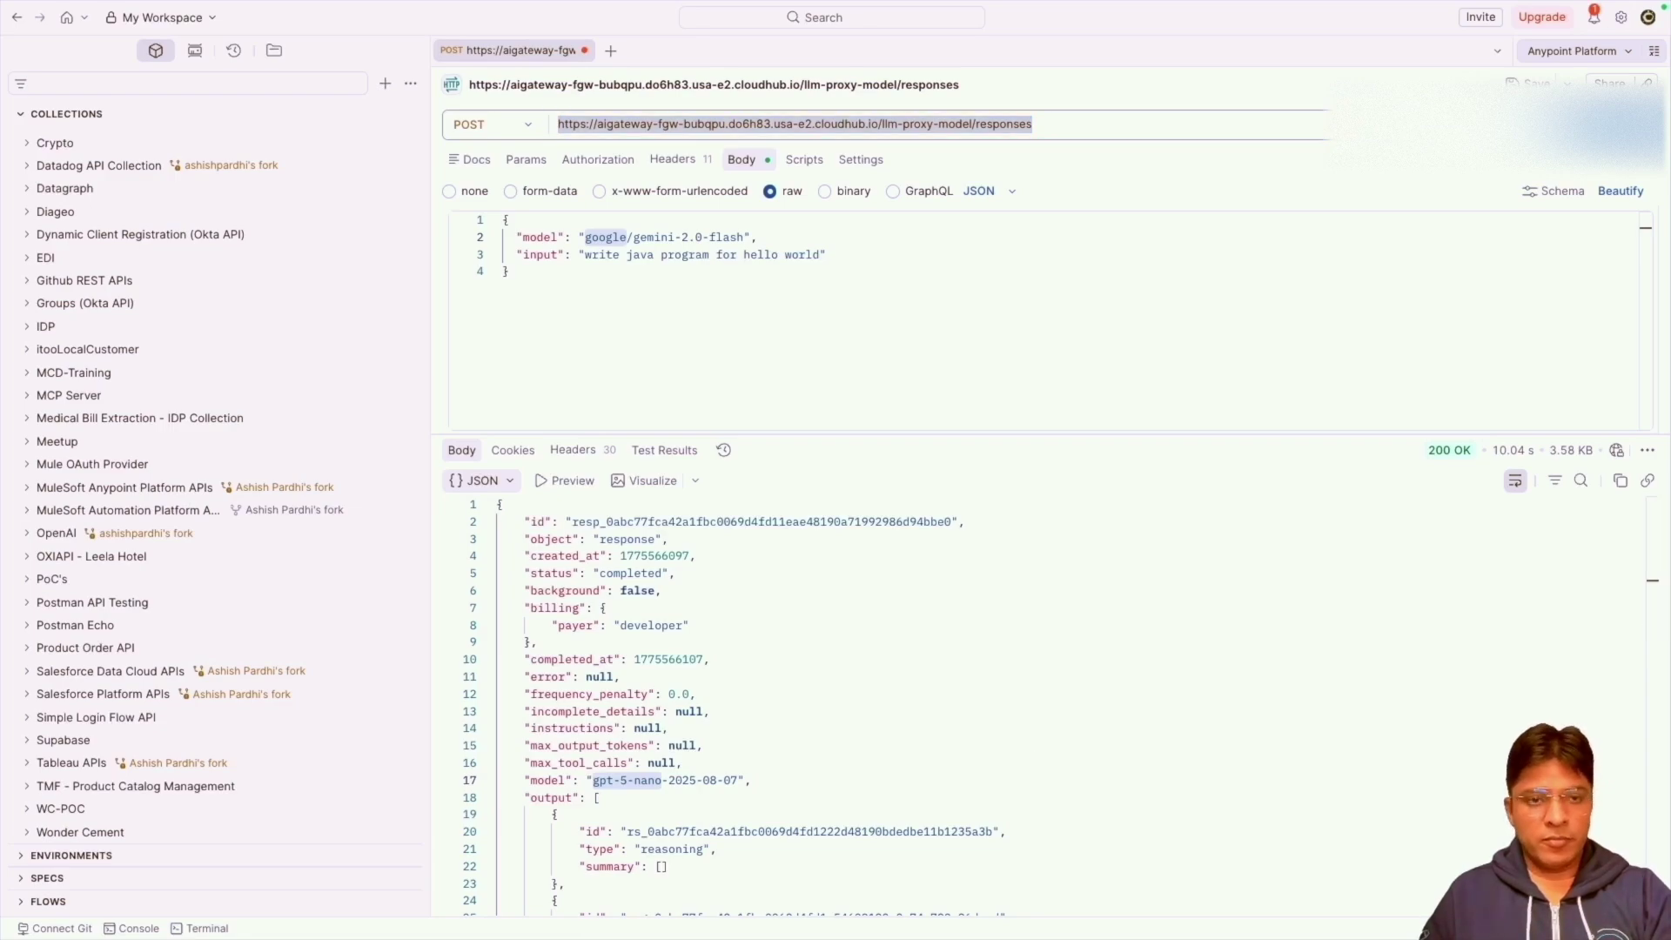
left_click(503, 238)
key("ctrl+a")
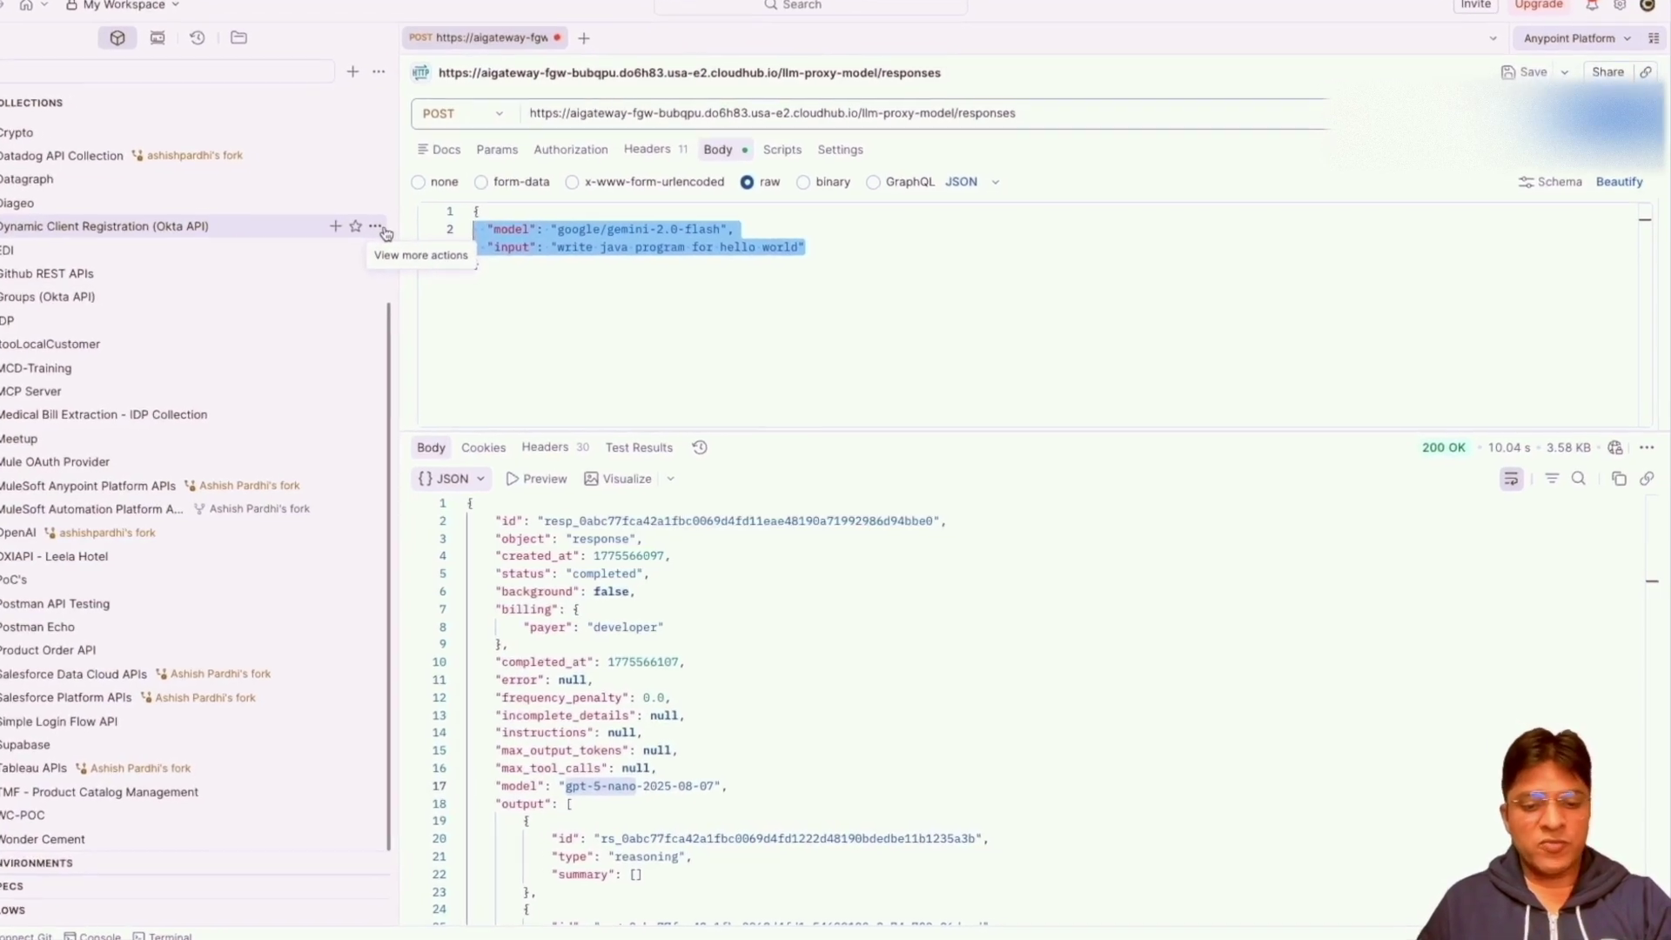
type("\"model\": \"openai/gpt-4o-mini\",   \"input\": \"write java program for hello world\"")
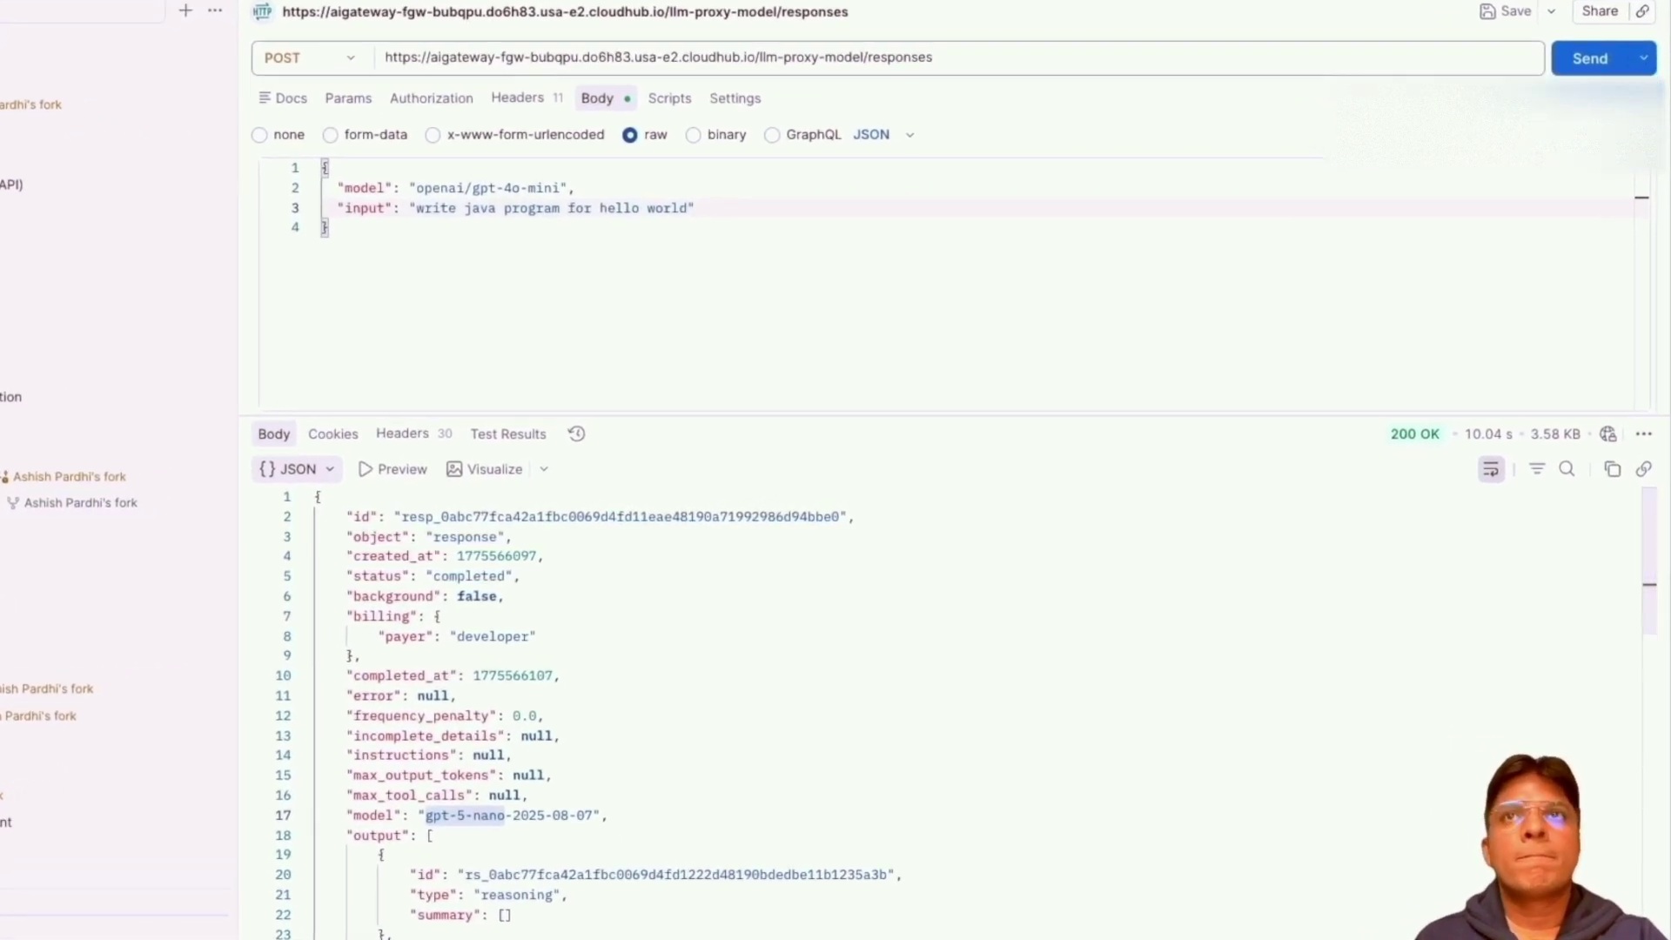
left_click(1583, 91)
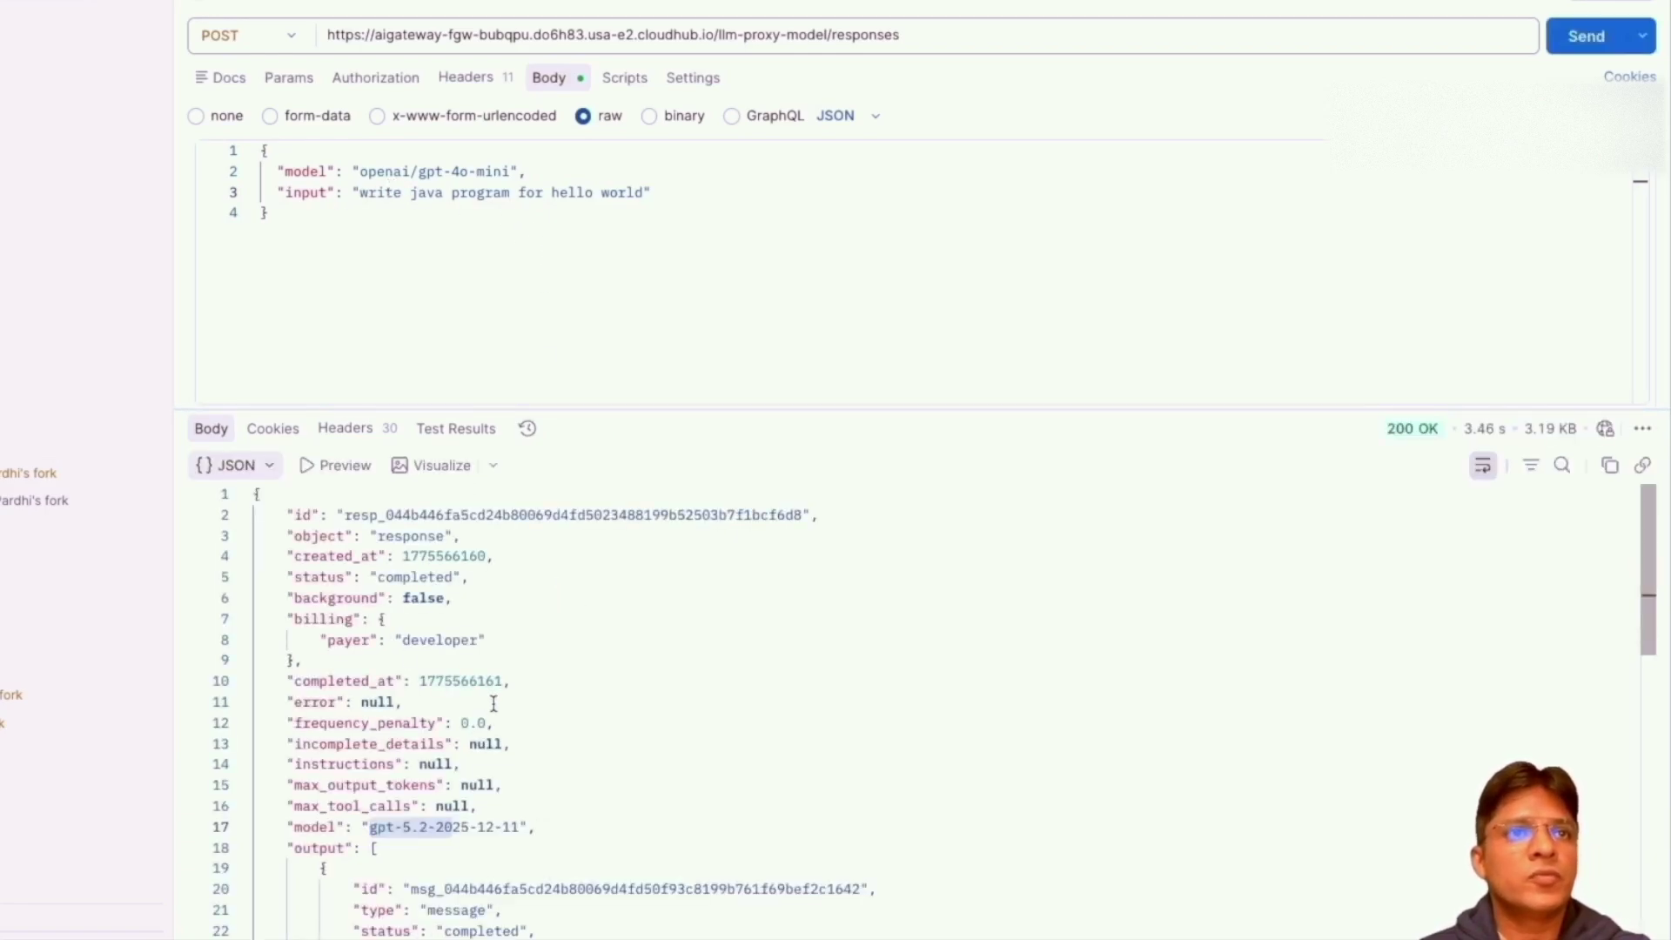
Verify gpt-5.2-2025-12-11 answered, then return to the proxy route settings.
scroll(489, 701, "down", 3)
left_click_drag(374, 675, 532, 685)
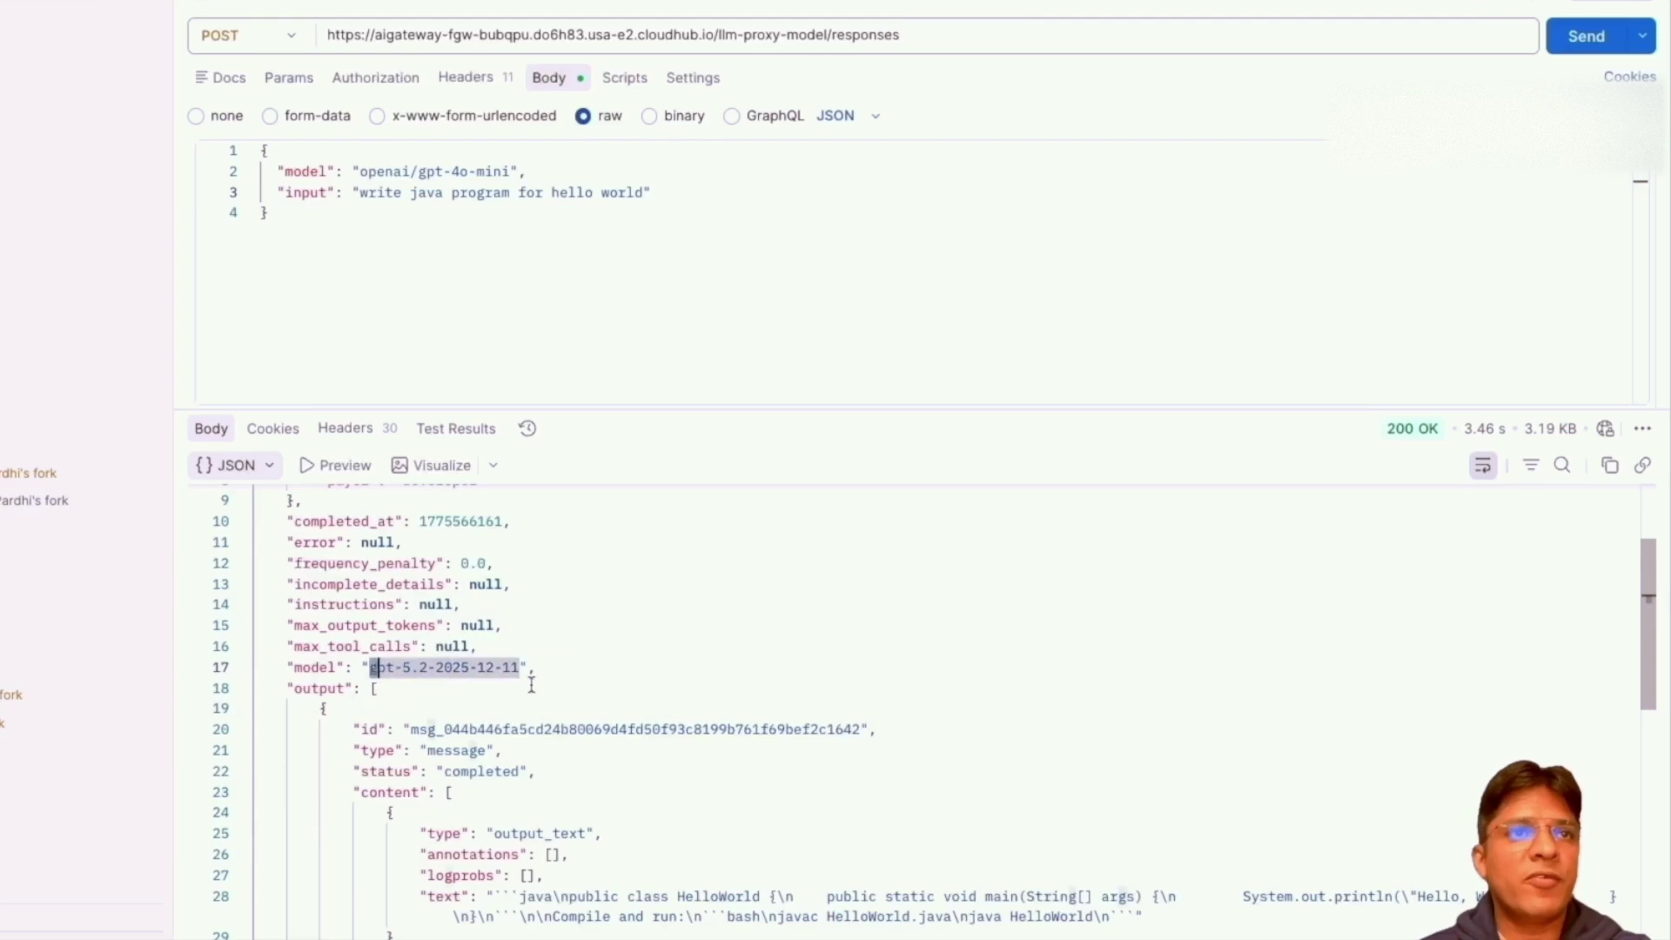
scroll(581, 675, "up", 3)
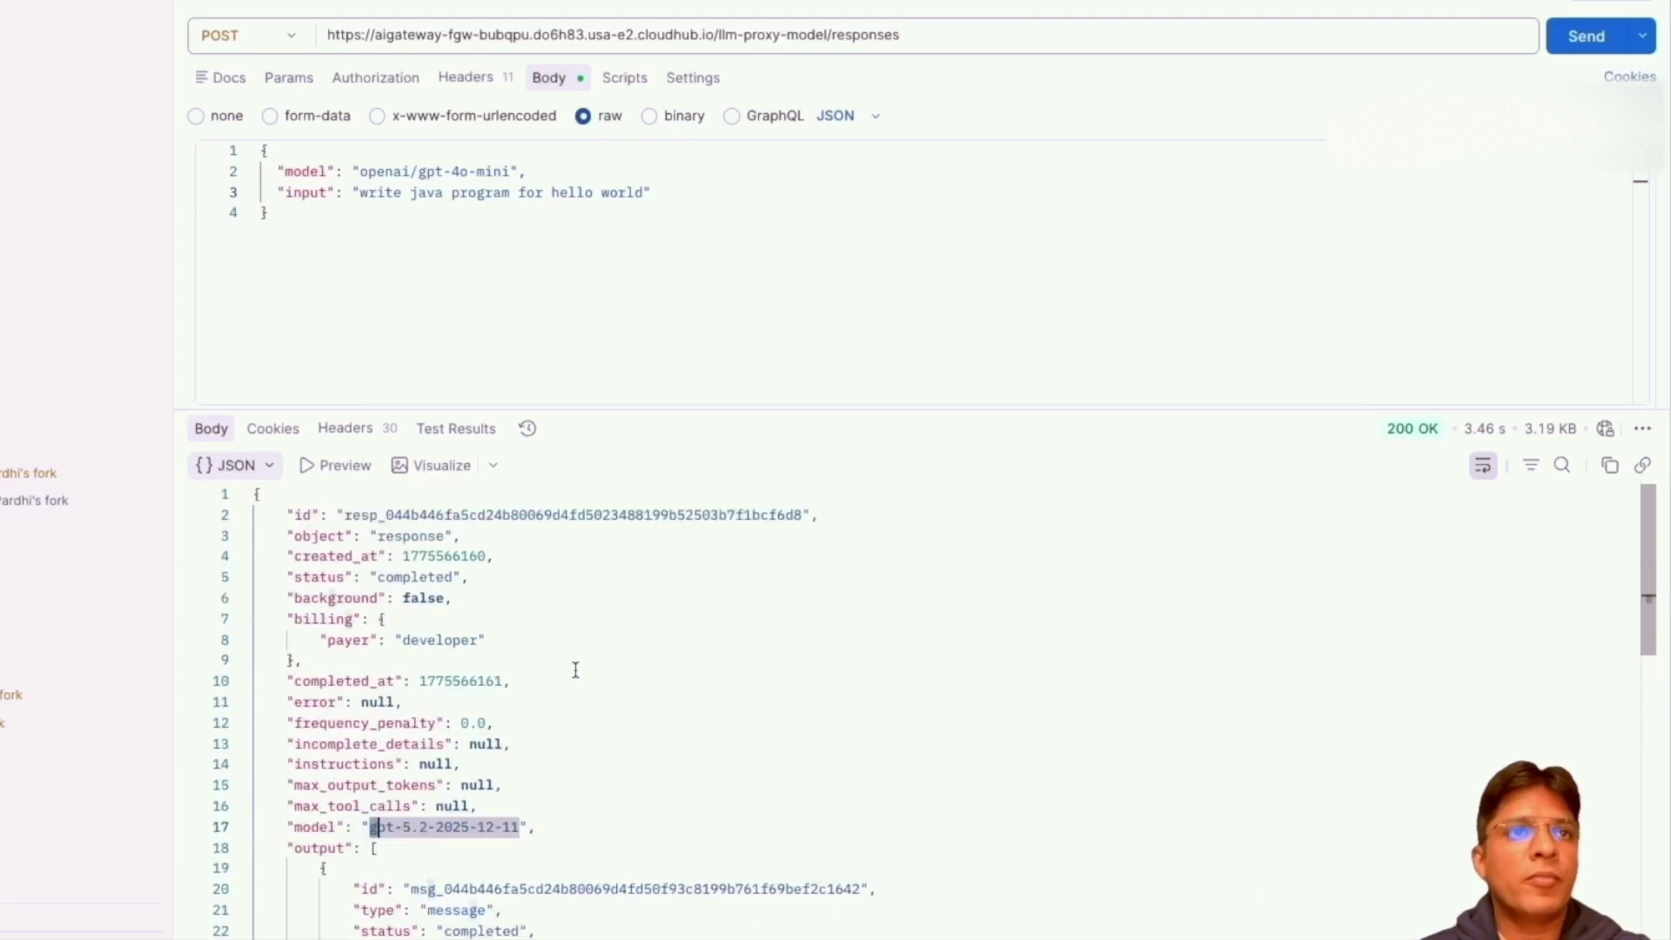
scroll(575, 669, "down", 10)
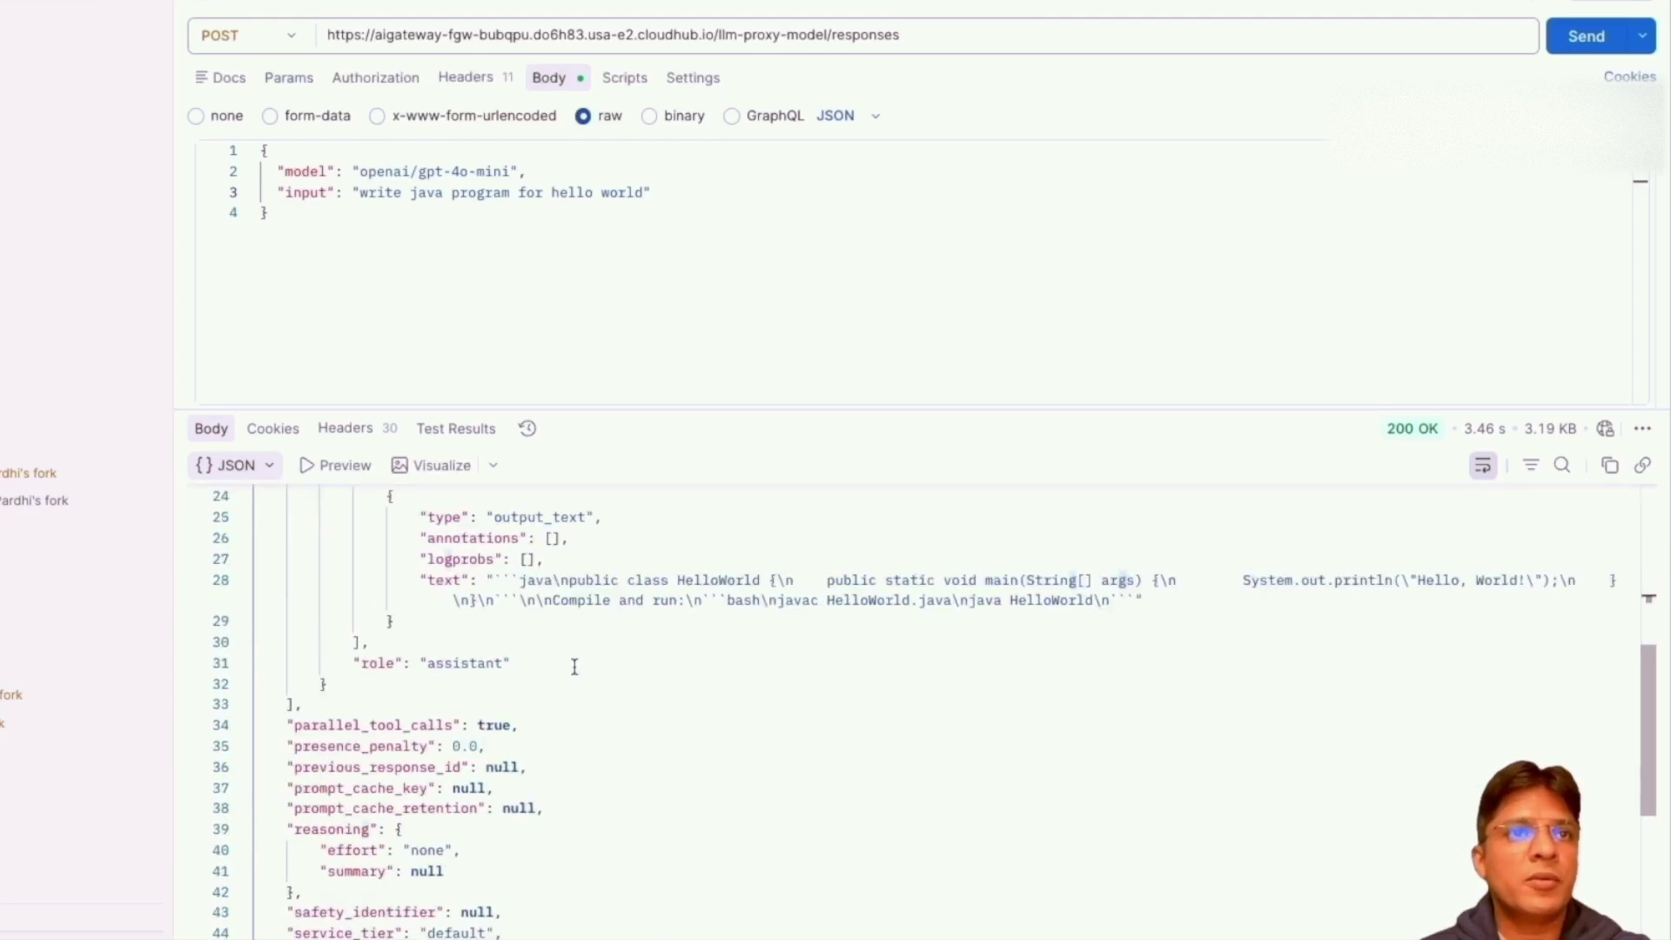
scroll(571, 664, "down", 3)
scroll(522, 611, "up", 12)
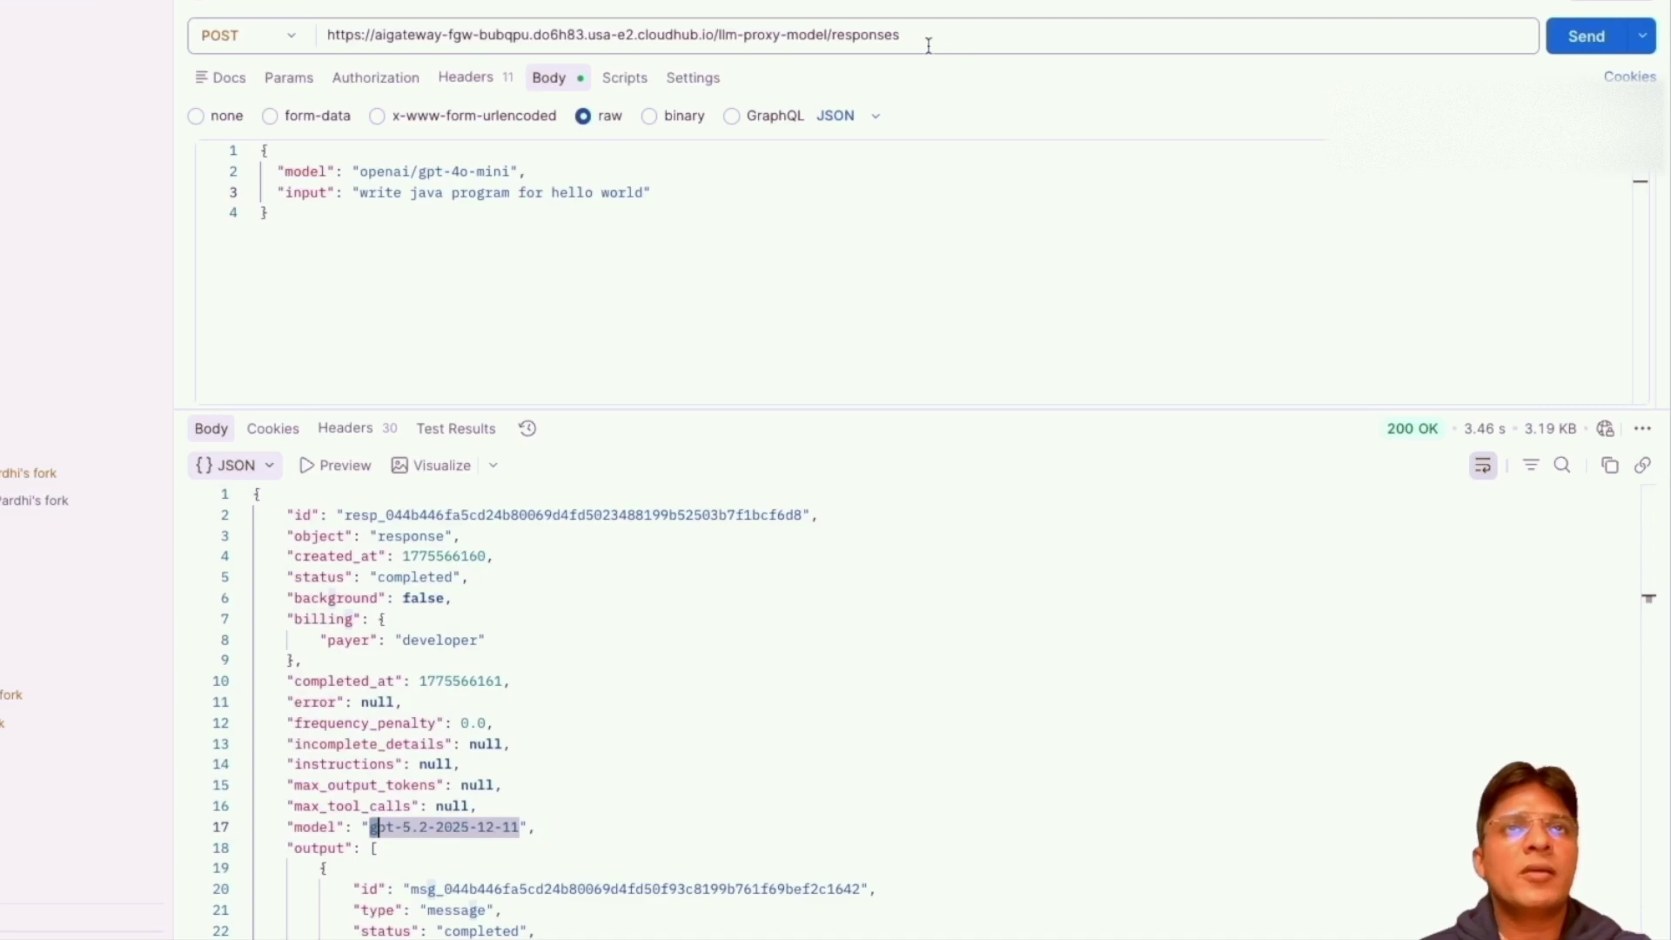
left_click_drag(919, 38, 274, 19)
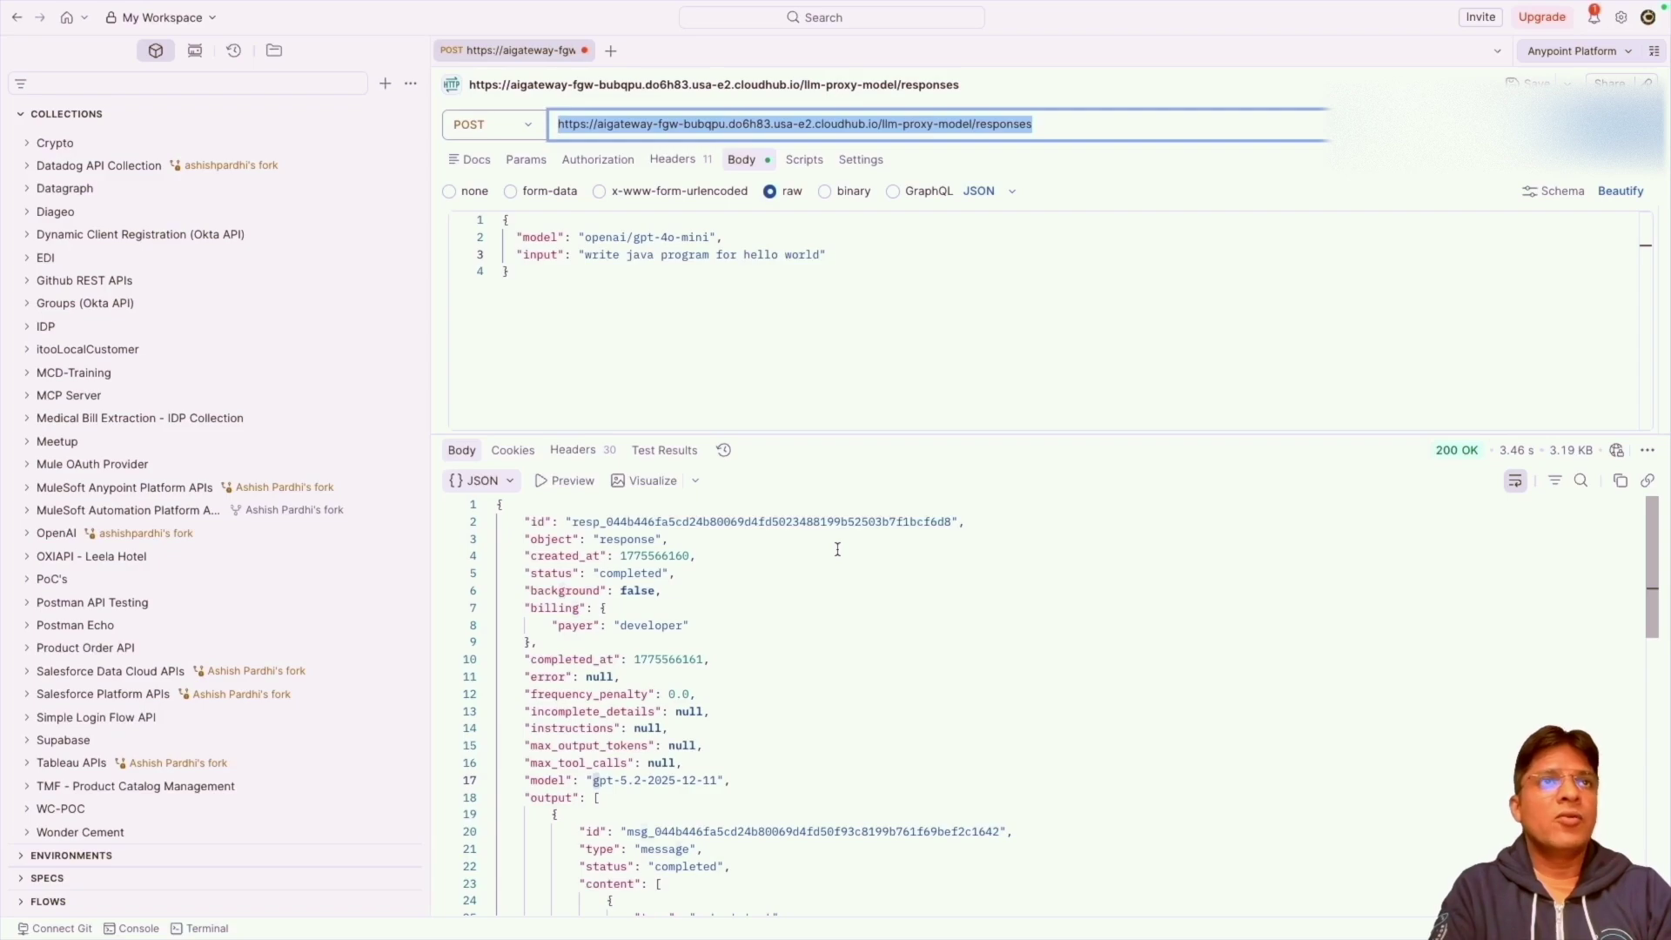
key("ctrl+Left")
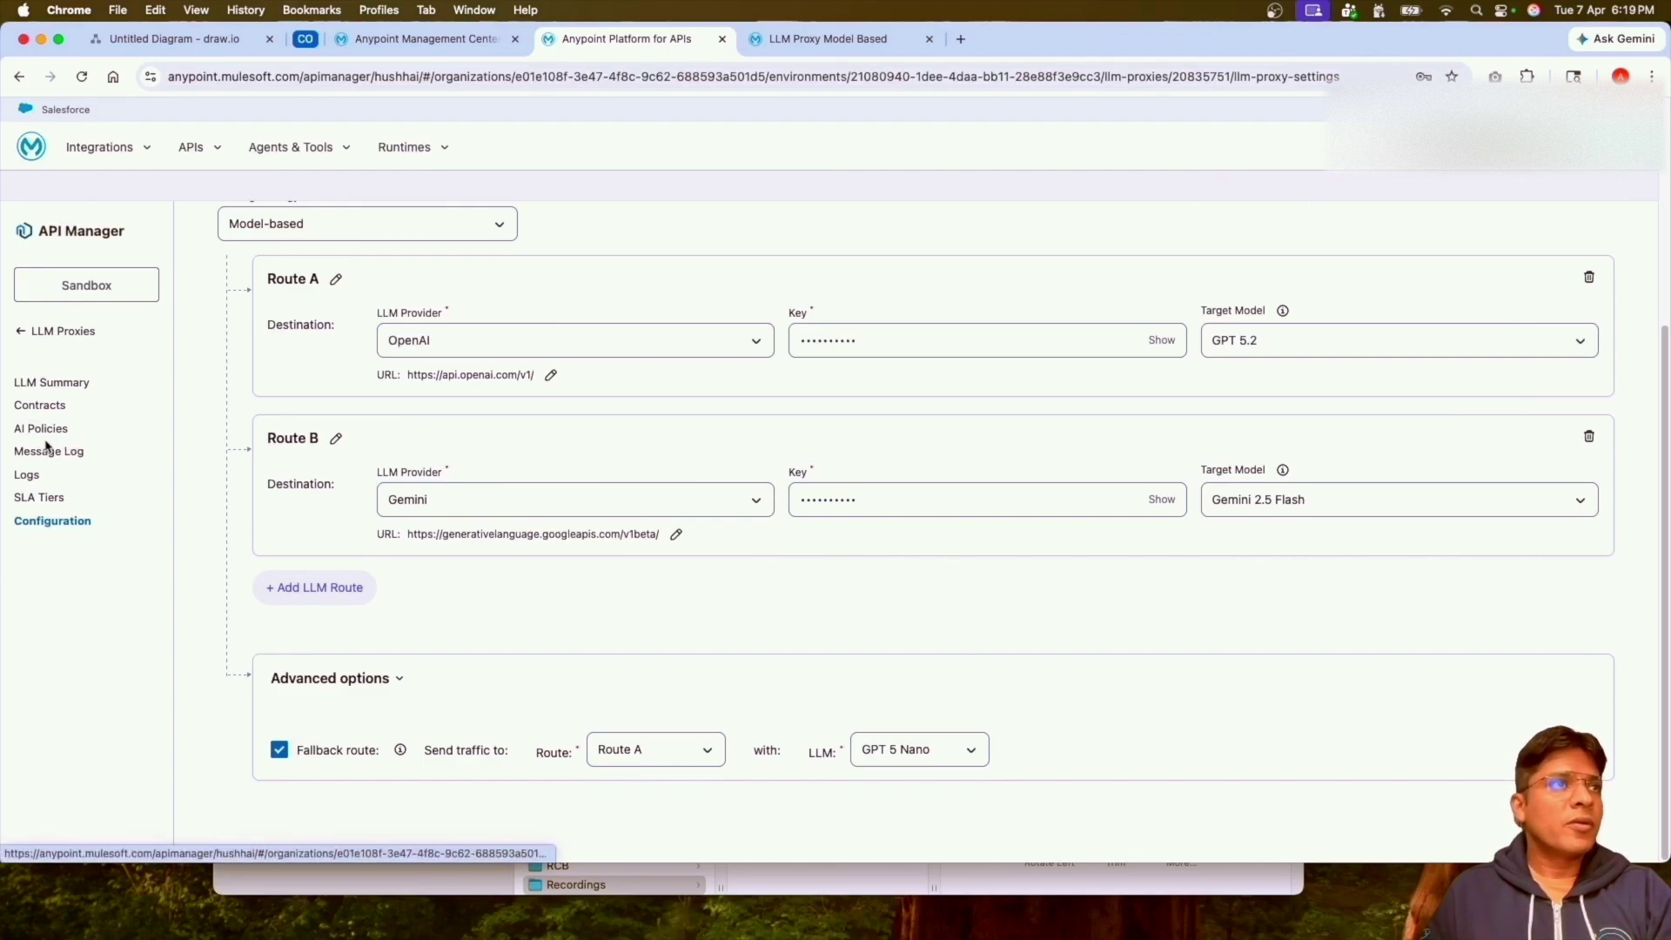
Review this month's per-model token usage in Usage Reports, then return to API Manager.
left_click(26, 333)
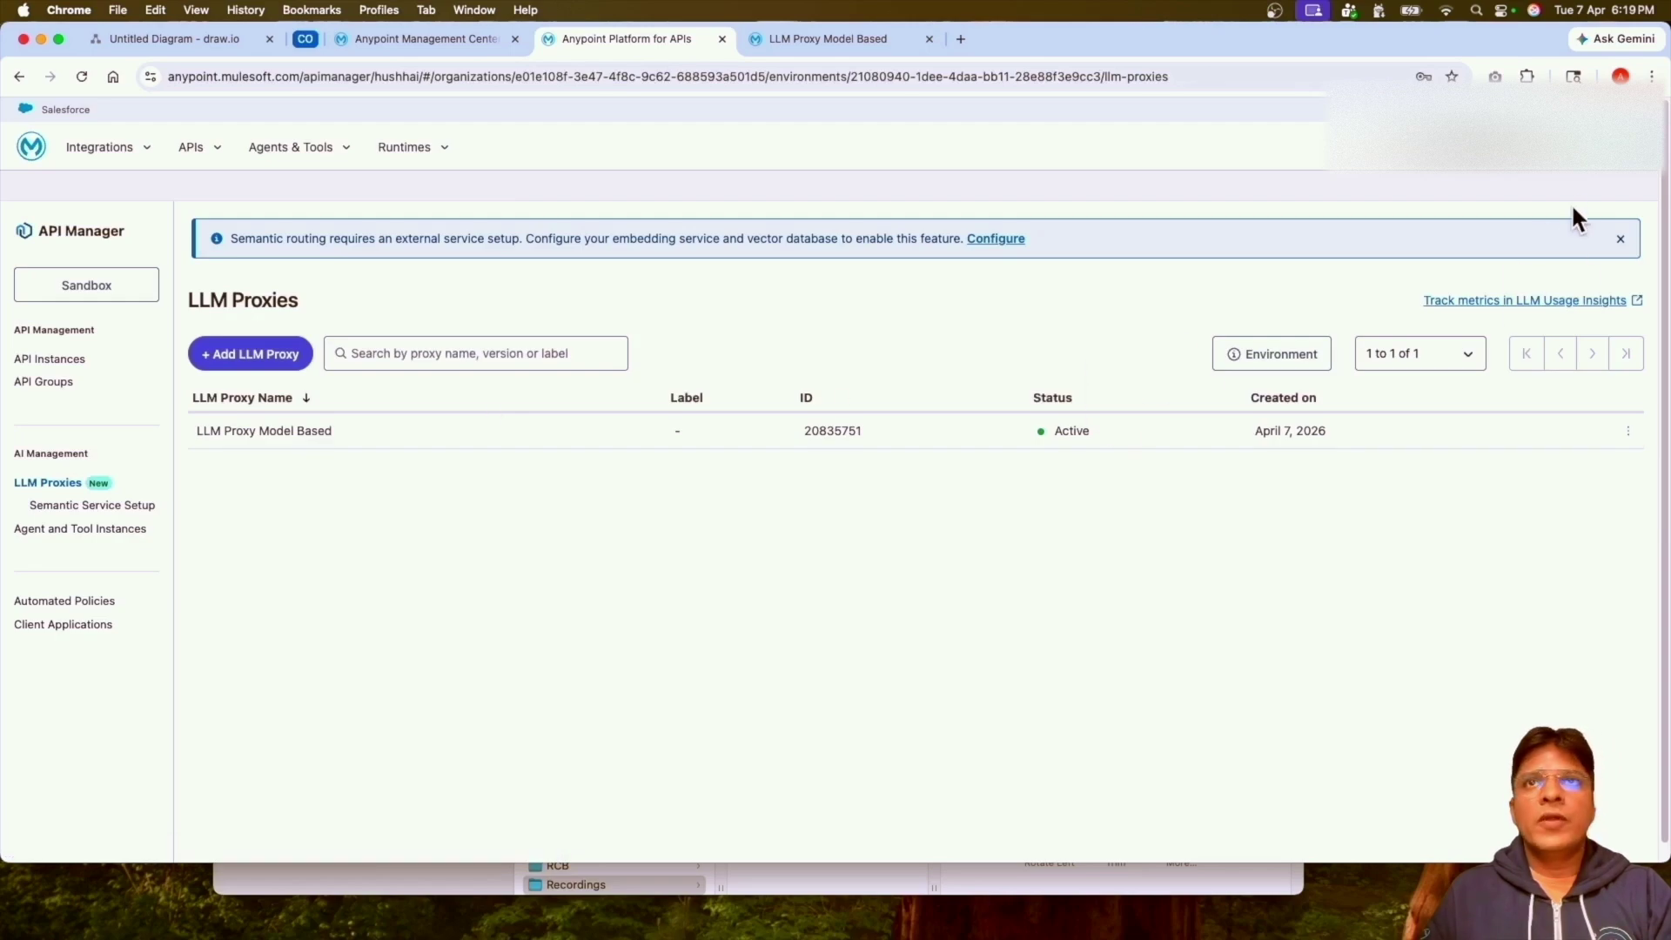
left_click(1546, 132)
left_click(1381, 245)
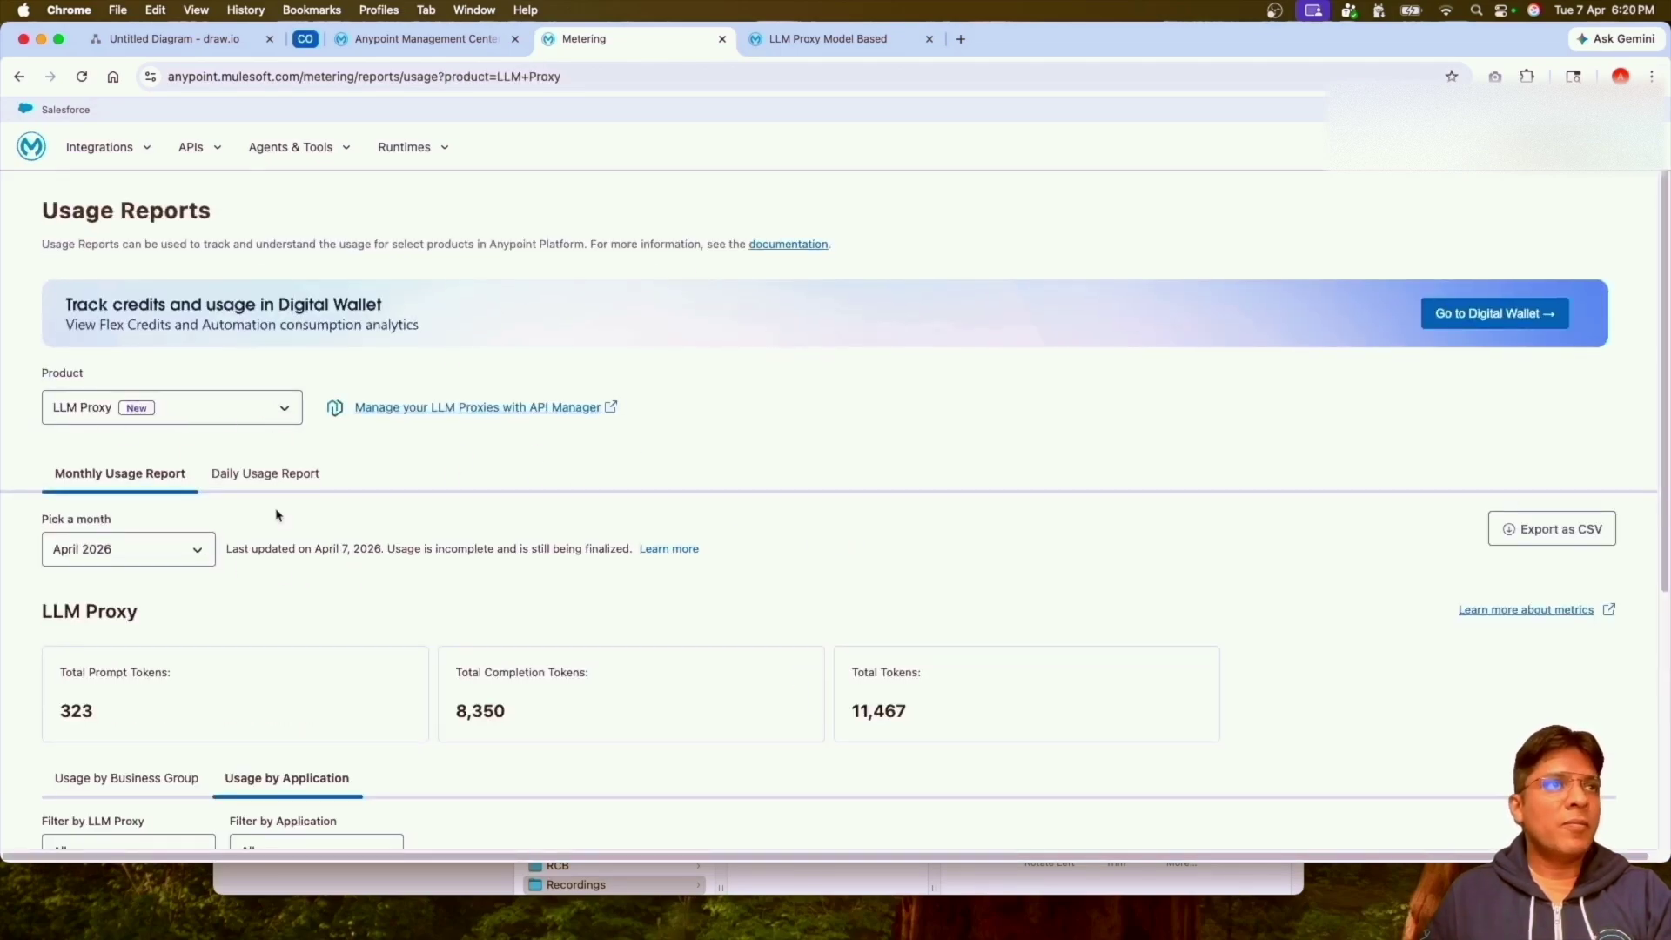
scroll(276, 548, "down", 2)
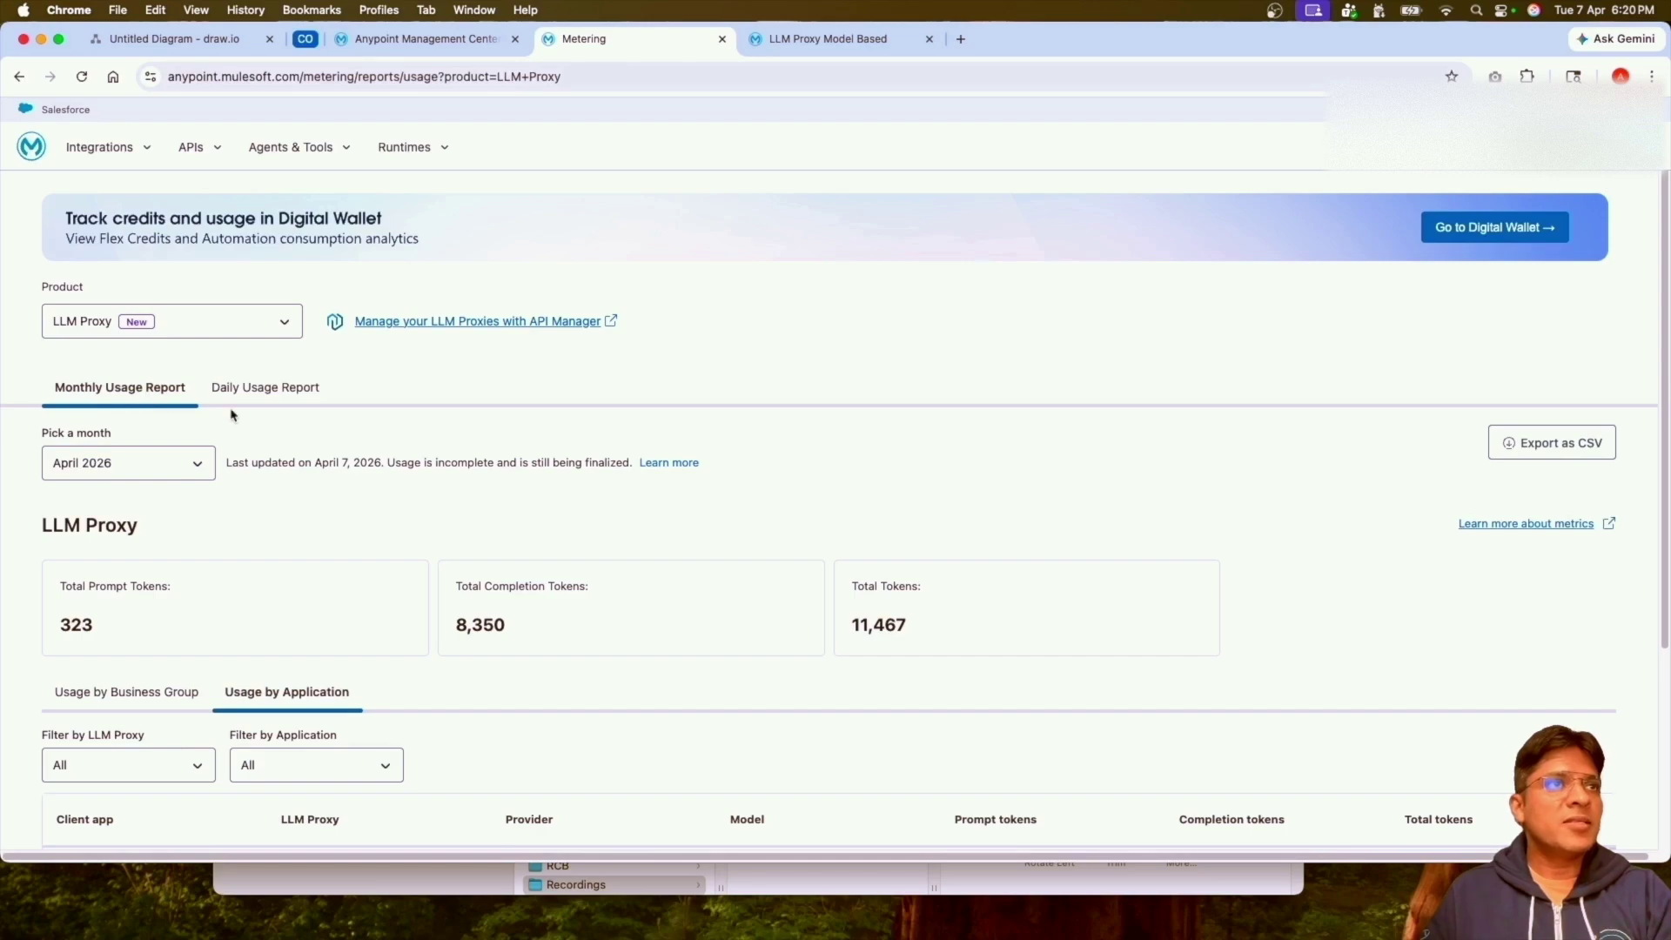
scroll(283, 545, "down", 2)
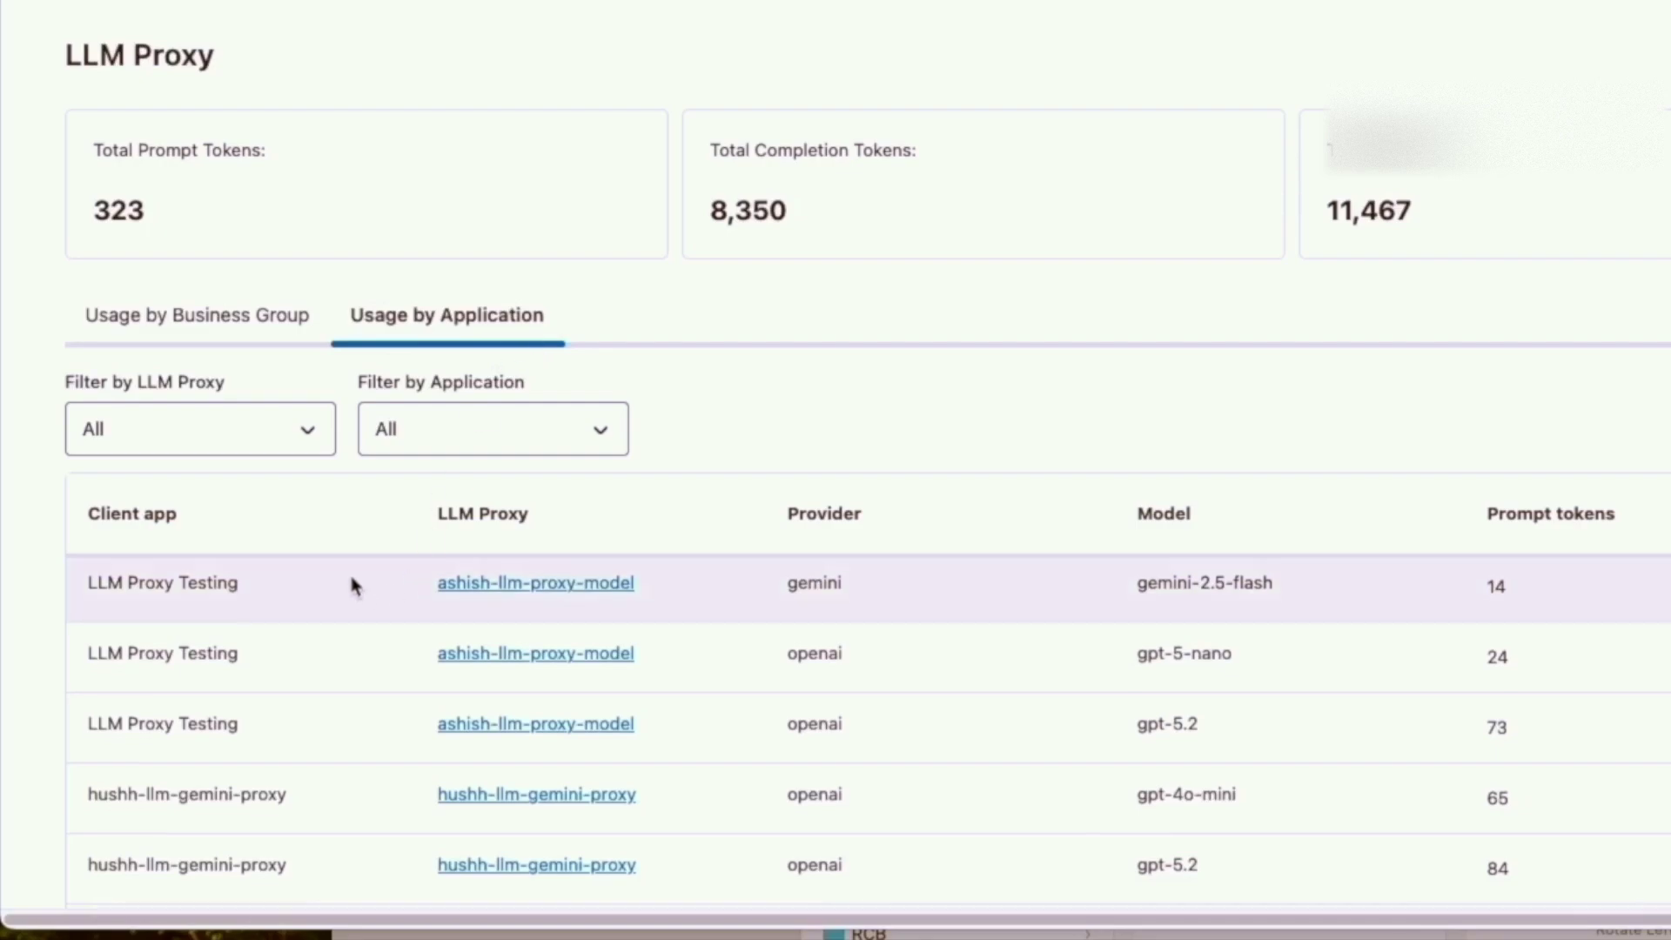
scroll(351, 557, "down", 2)
scroll(353, 529, "up", 5)
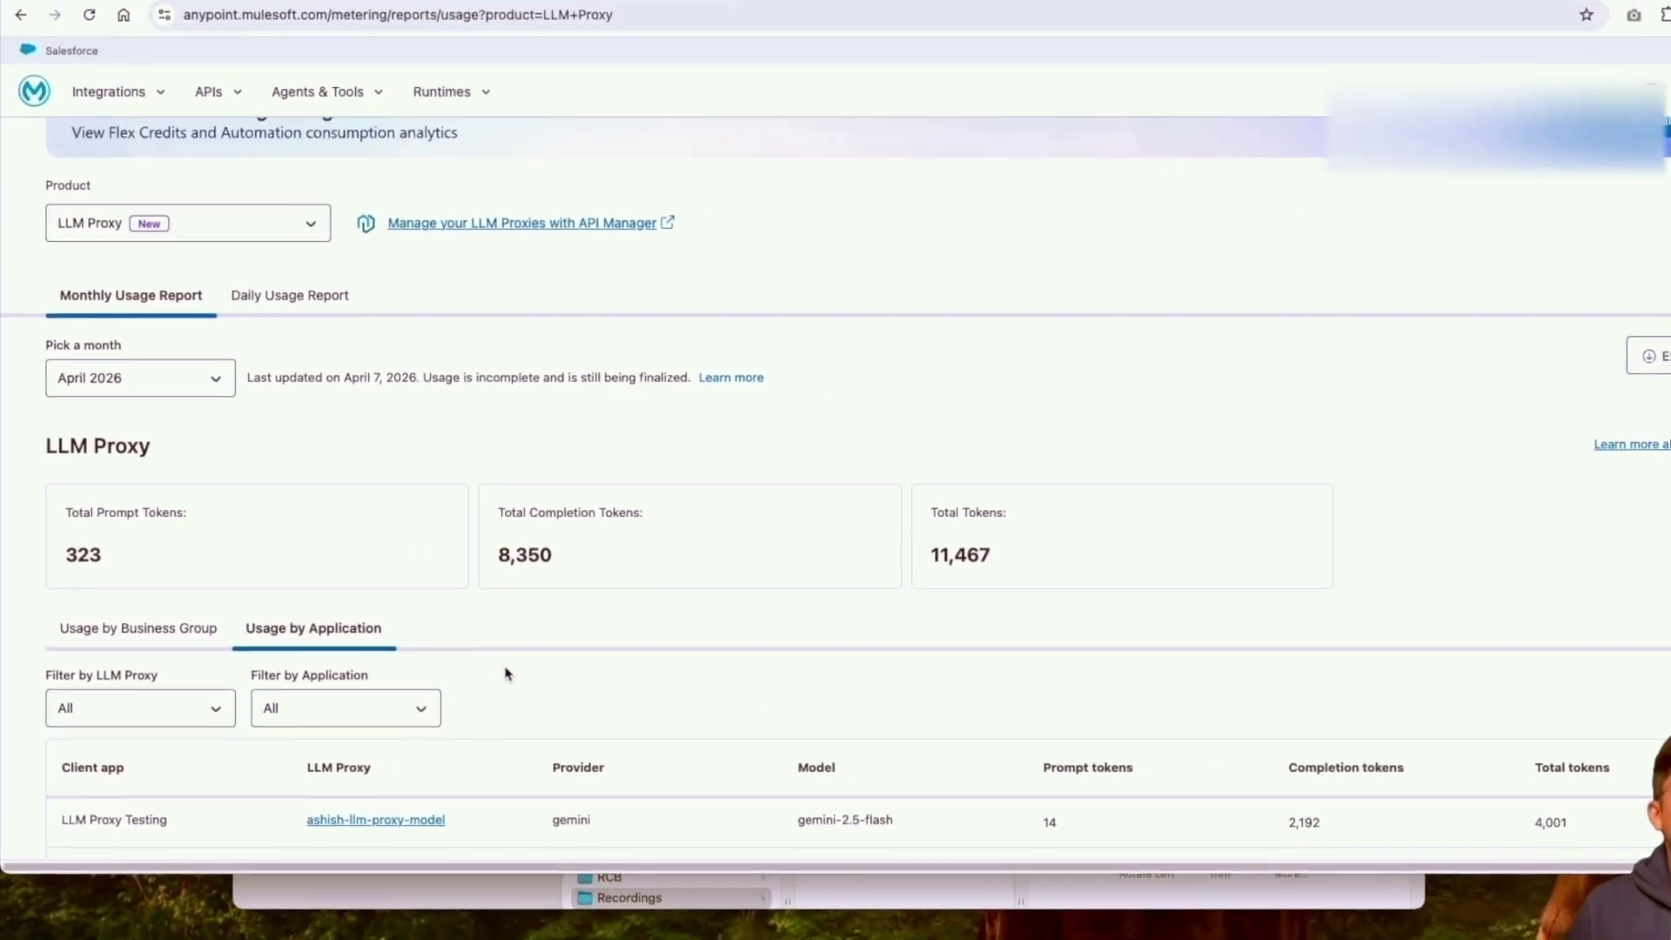
scroll(506, 673, "down", 4)
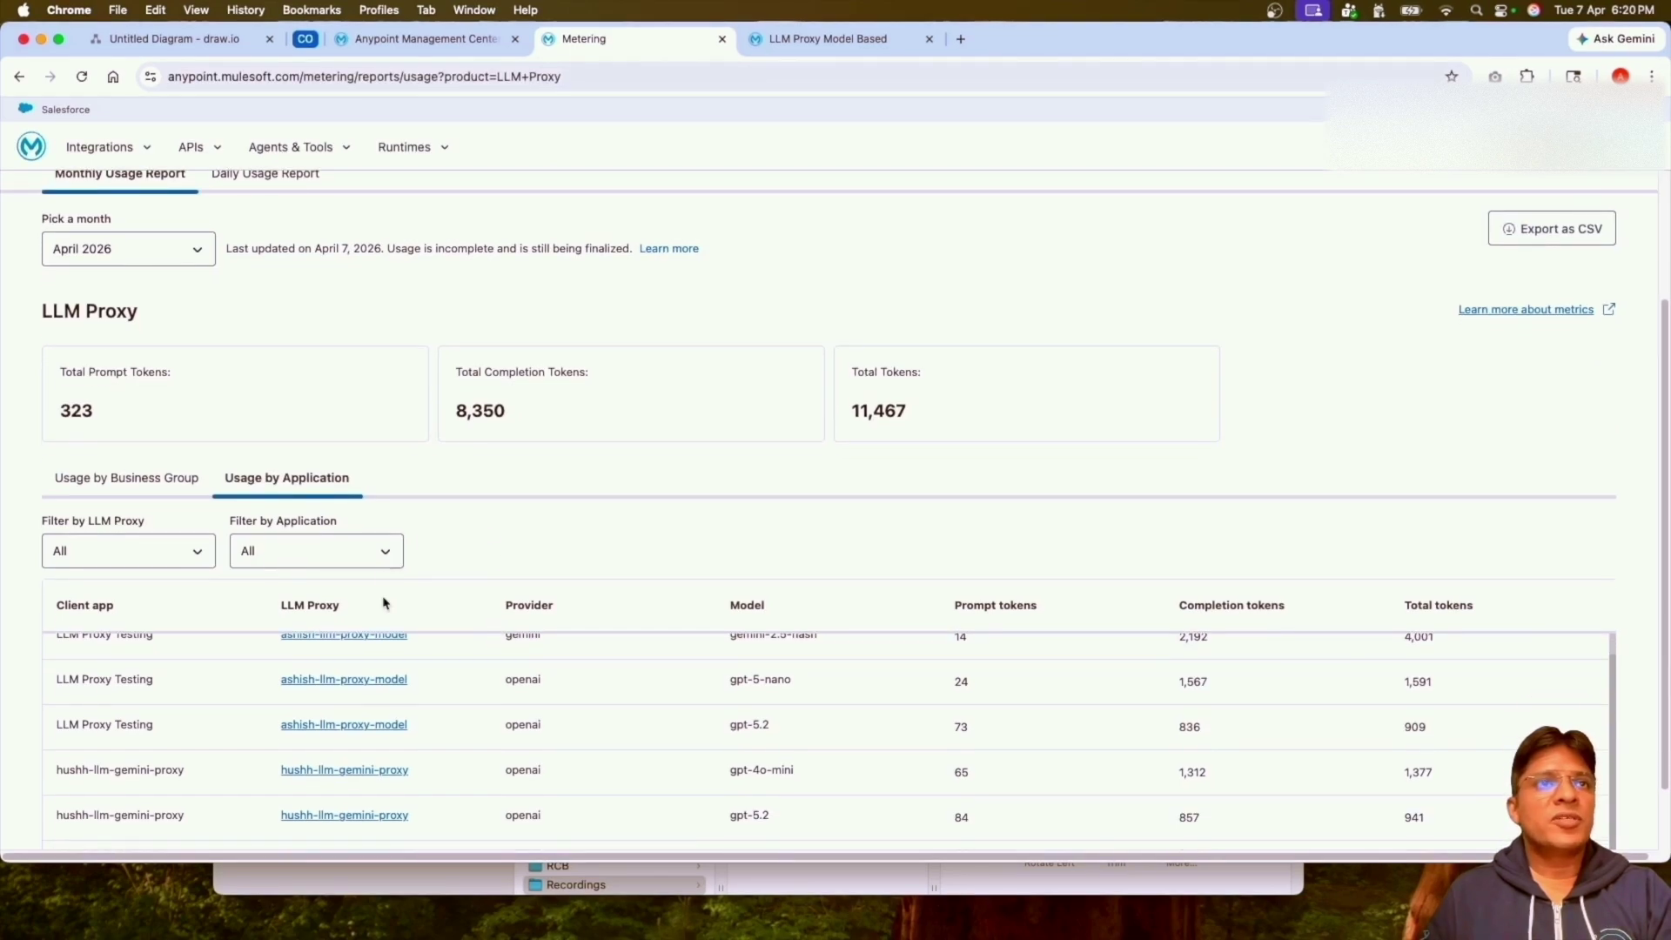
scroll(431, 582, "up", 5)
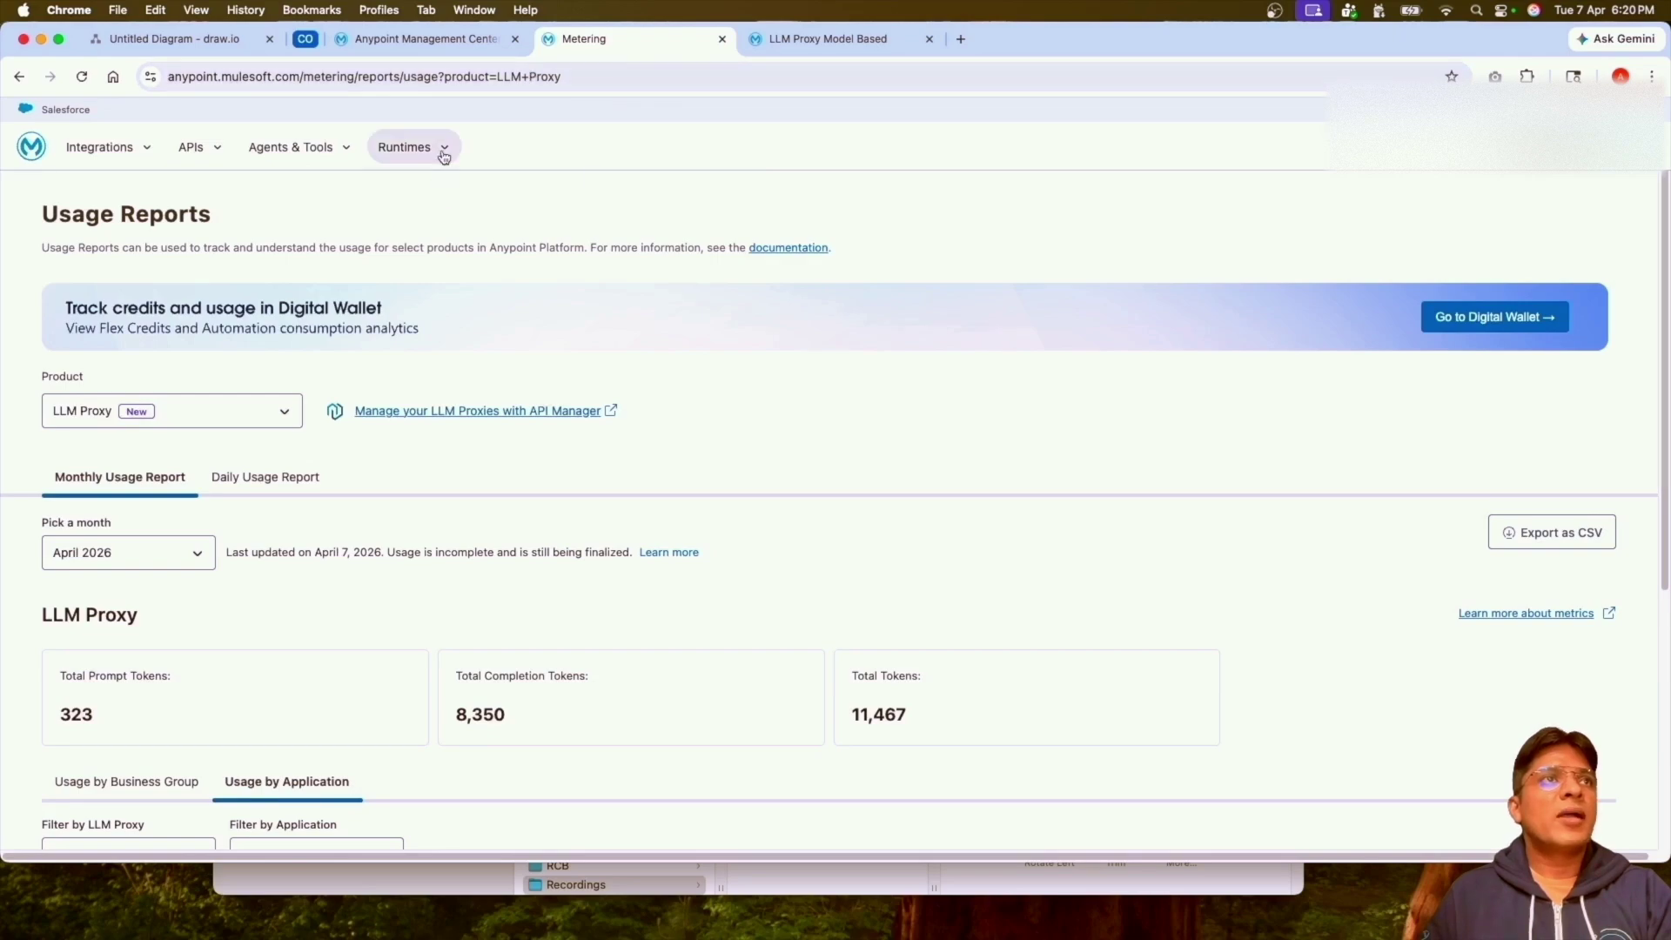
left_click(333, 158)
left_click(331, 327)
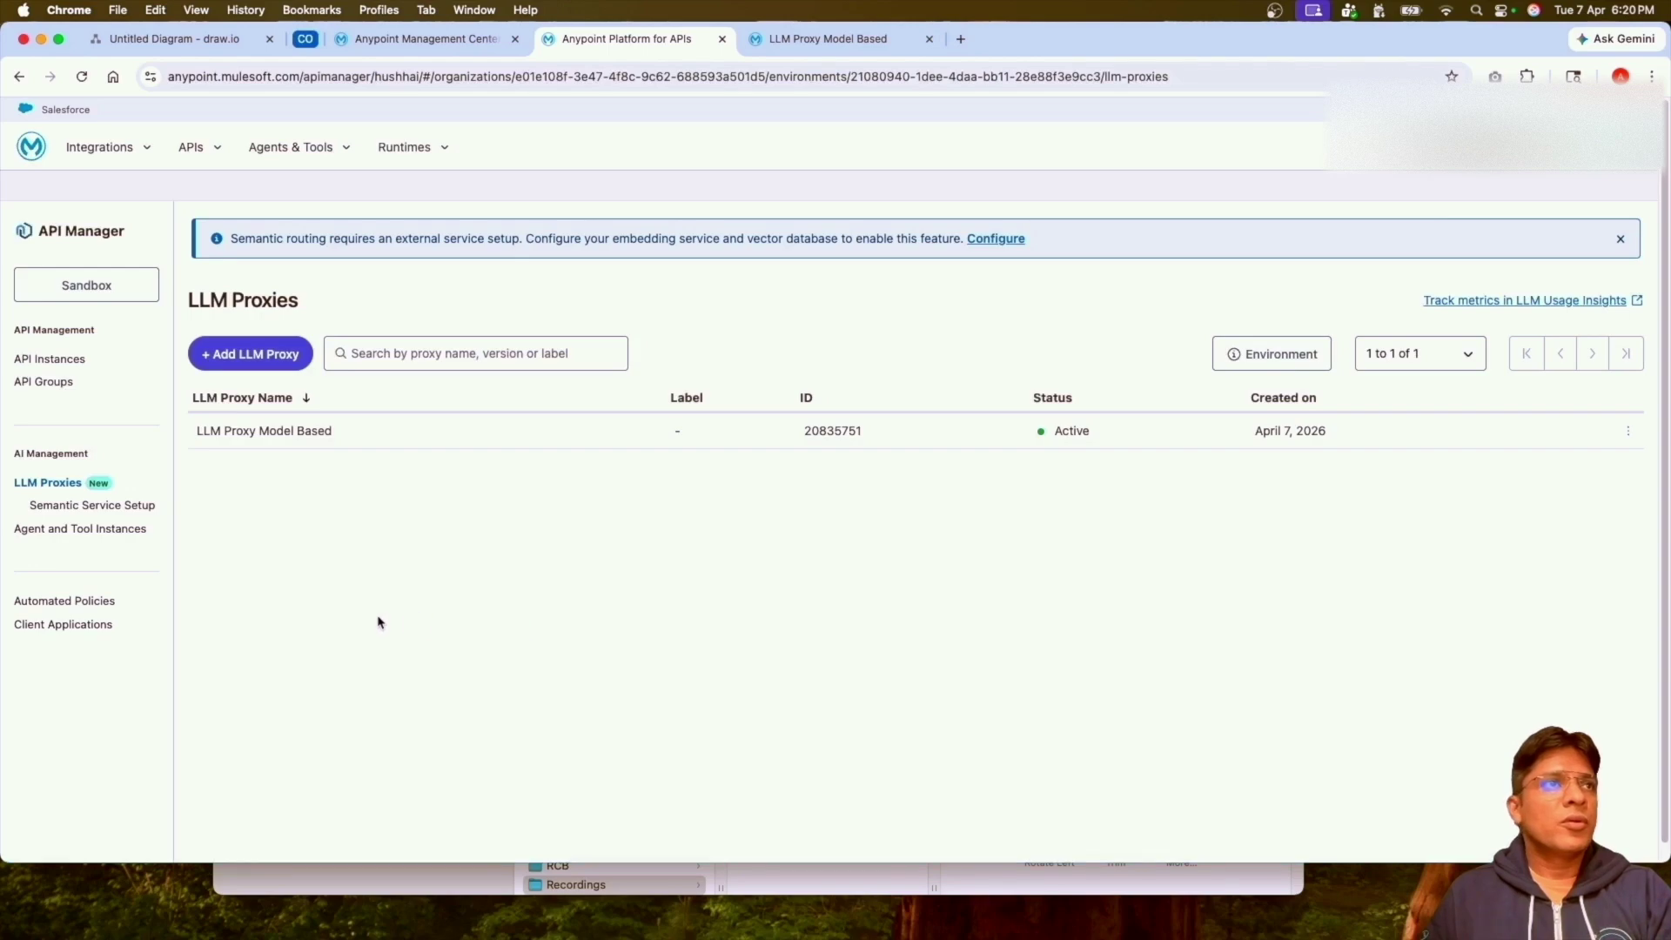
Open LLM Proxy Model Based and check requests per hour rising to about 8.
left_click(305, 431)
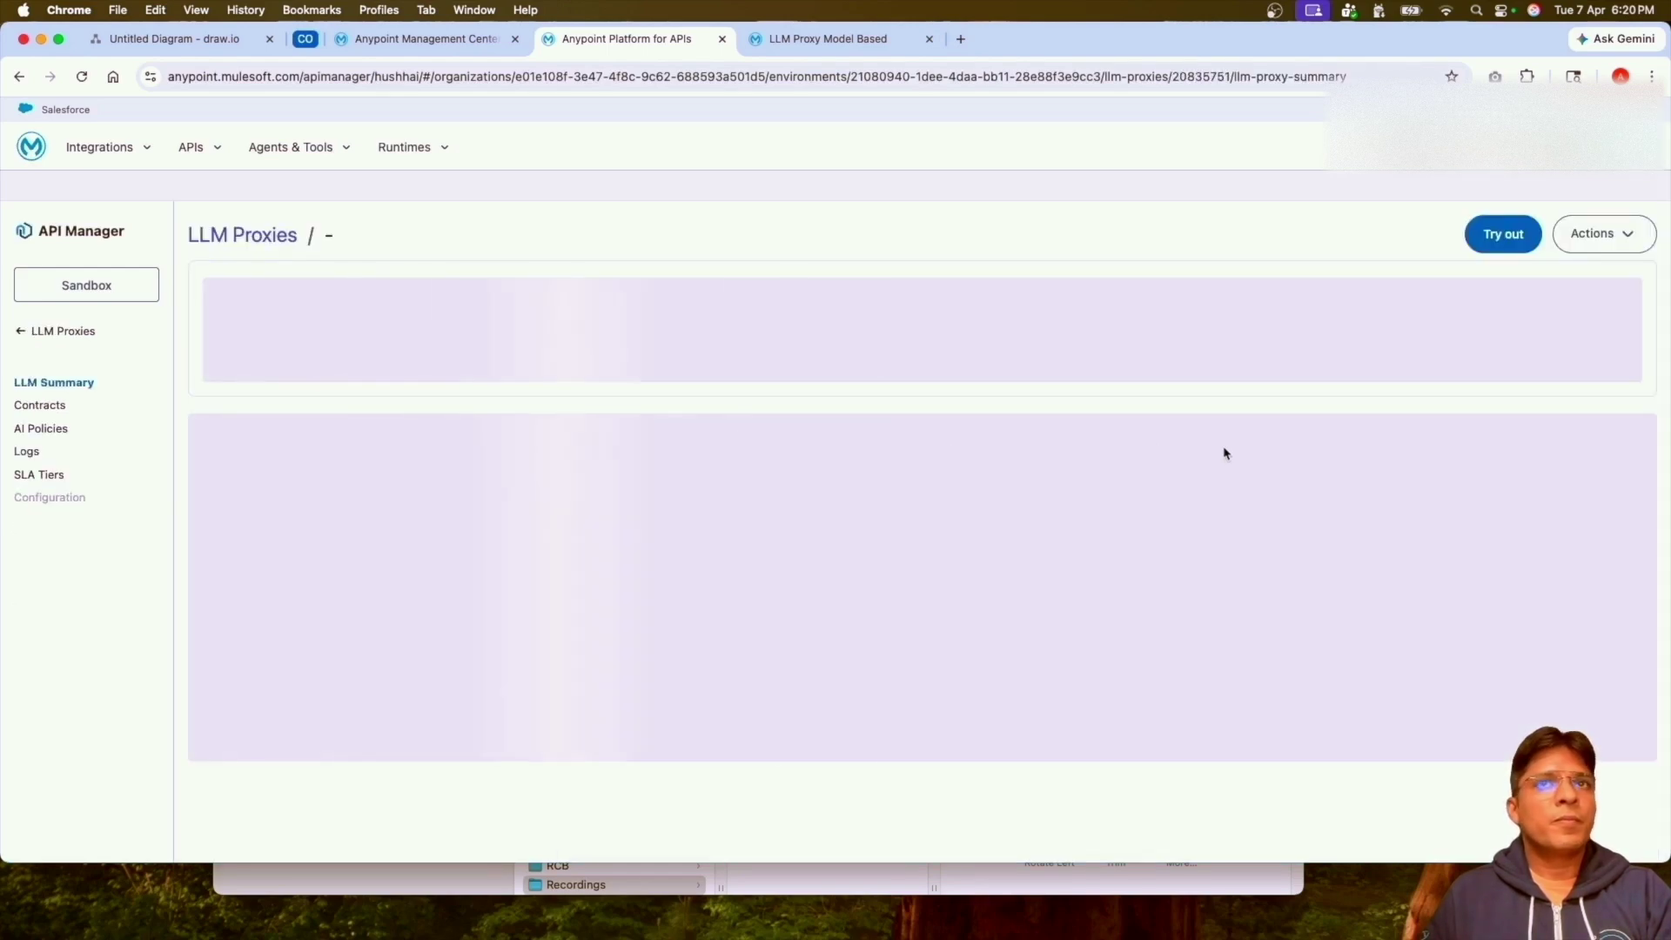
scroll(902, 806, "down", 3)
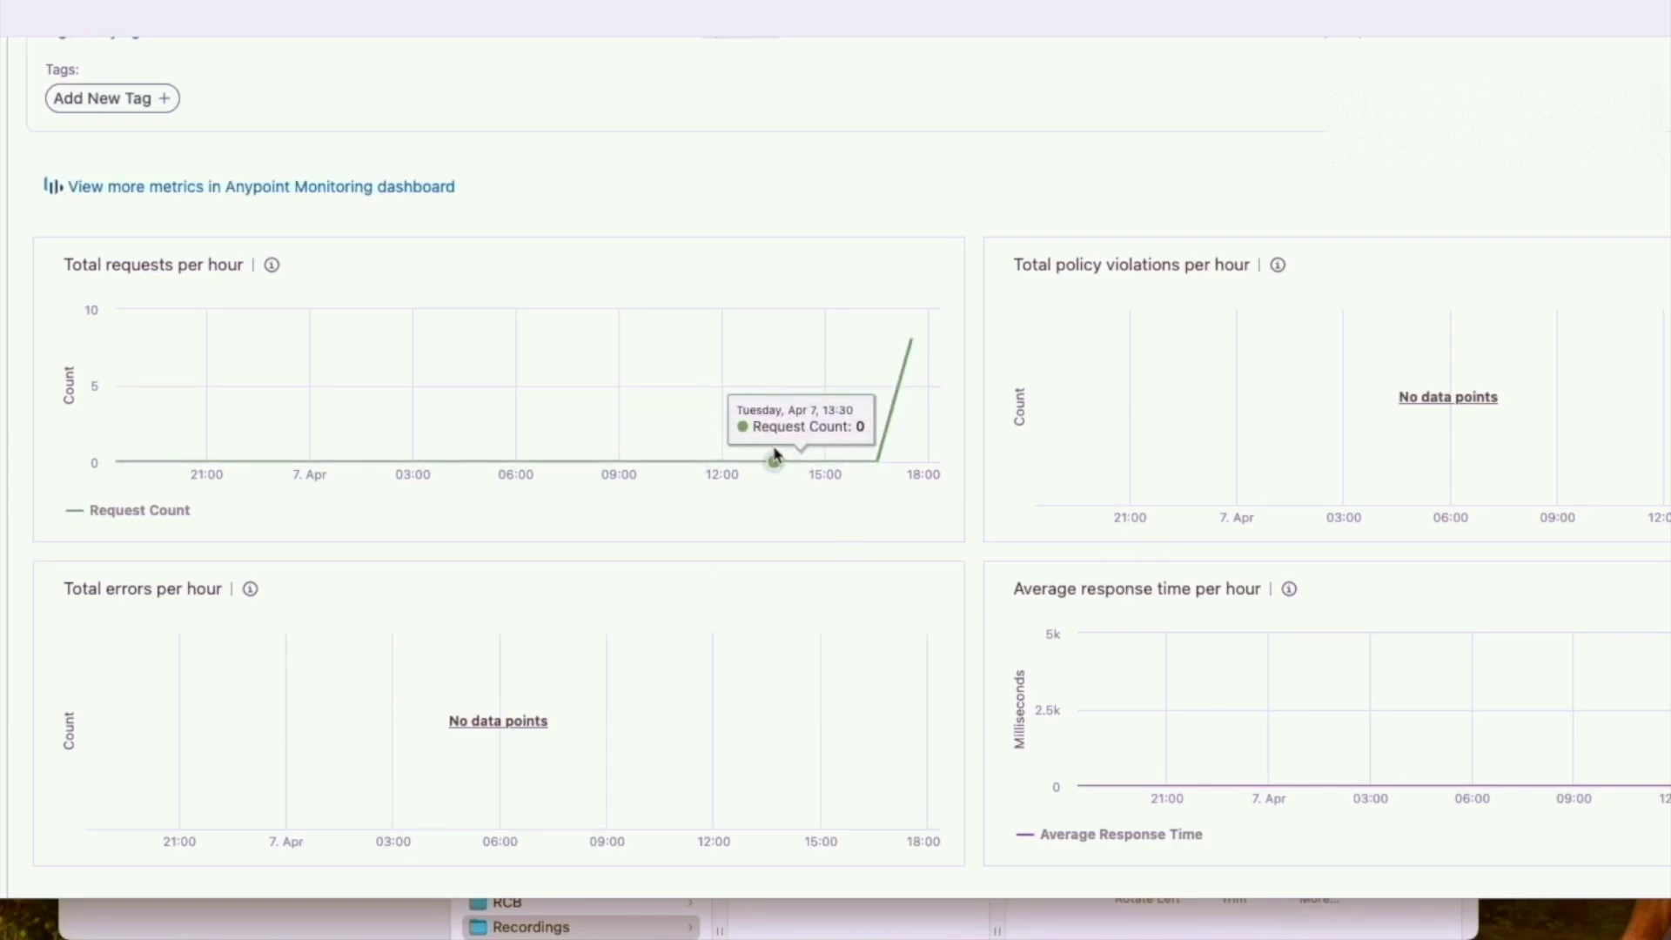
scroll(740, 461, "up", 3)
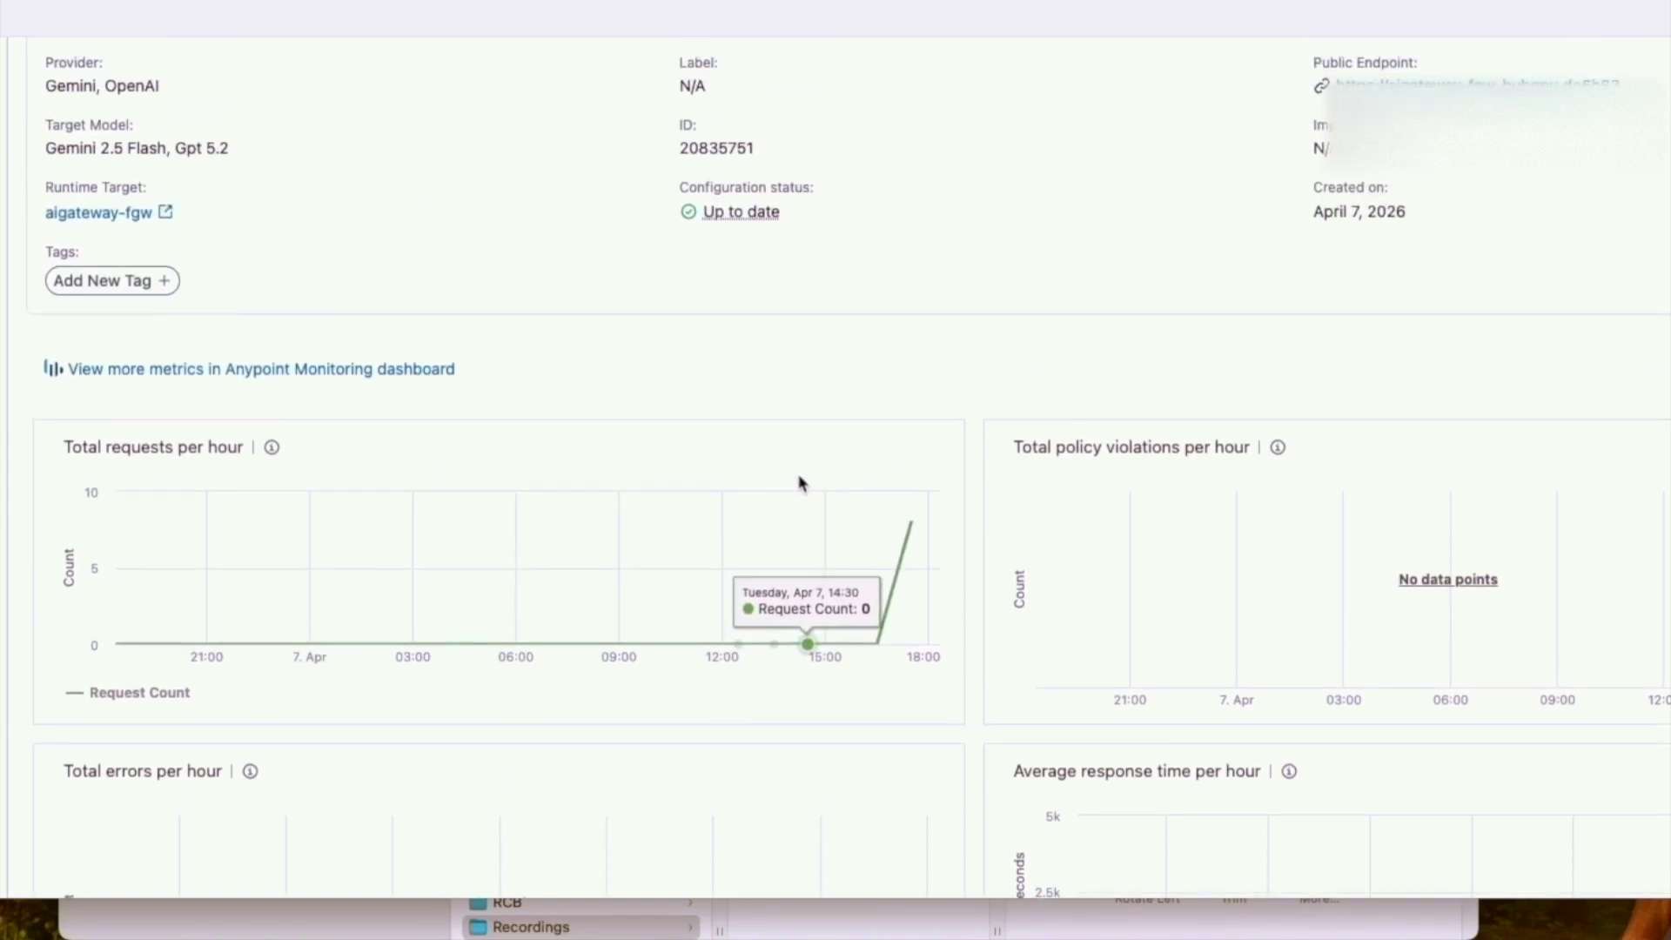